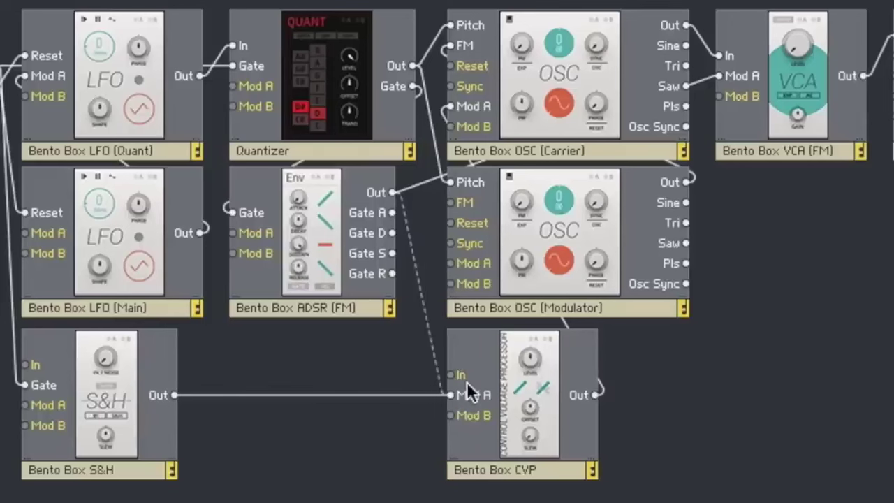
drag(467, 381, 469, 374)
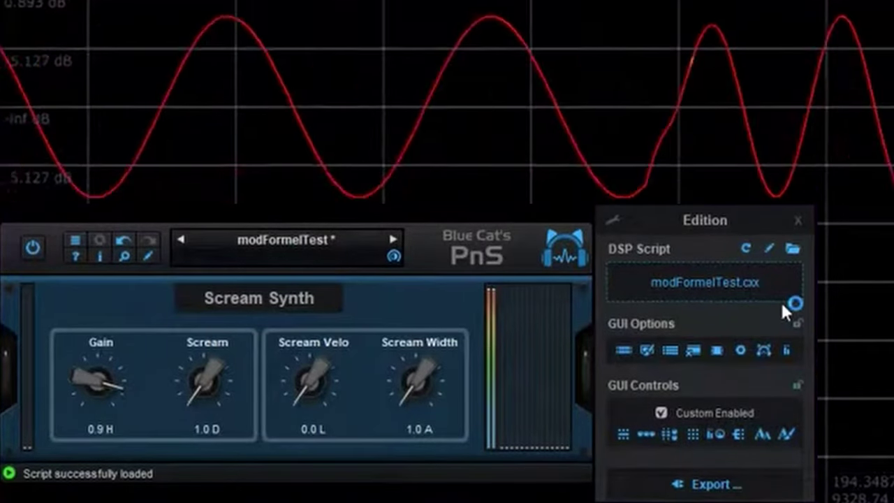
Step: Sweep the Scream control of Scream Synth up to about 7.0 D and back down to about 3.6 D
drag(206, 380, 213, 274)
scroll(737, 158, down, 8)
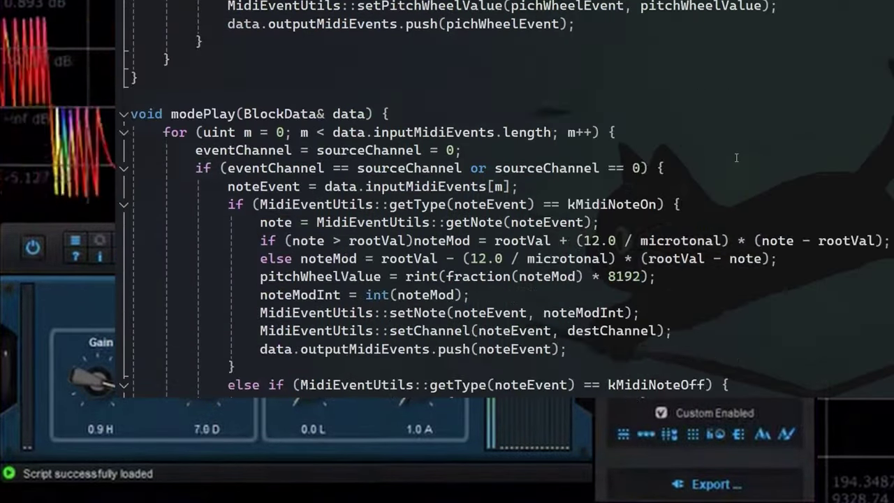
scroll(737, 158, down, 1)
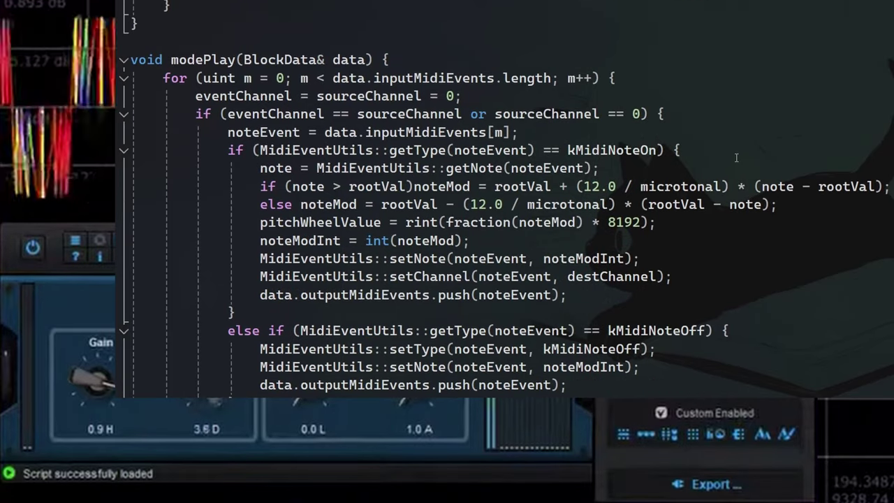
drag(215, 327, 219, 346)
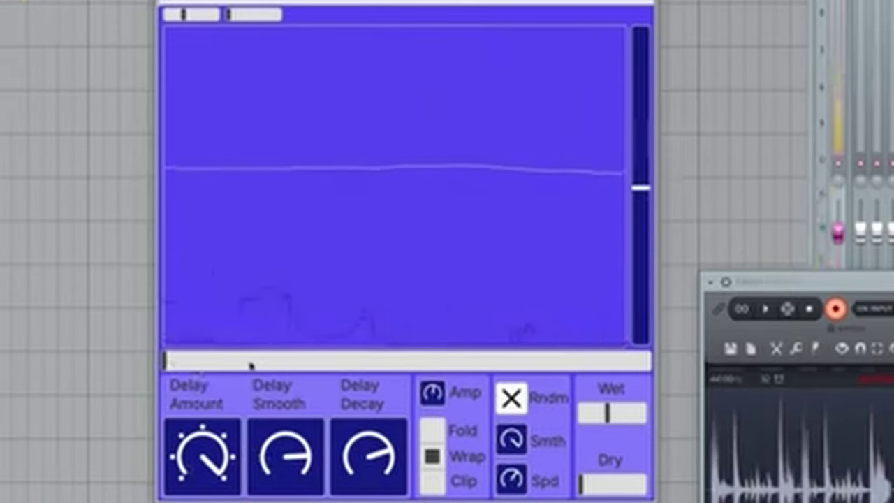
mouse_move(250, 365)
mouse_down()
mouse_move(462, 371)
mouse_move(245, 365)
mouse_up()
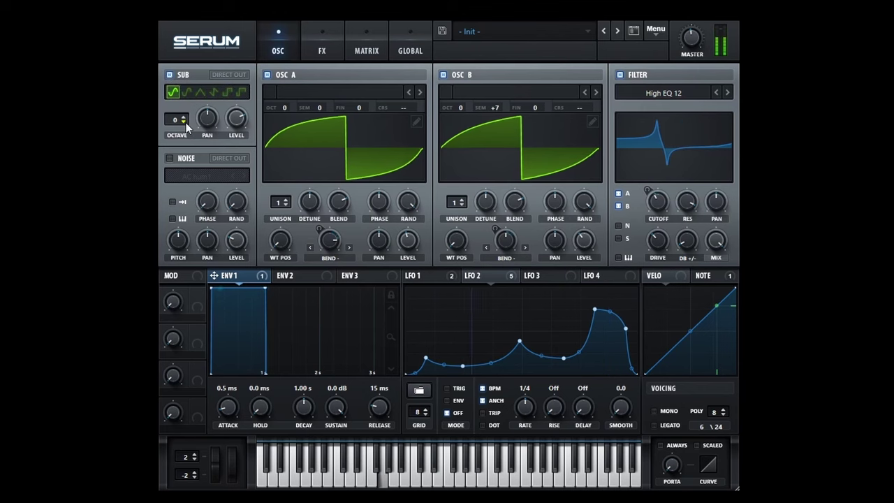
Step: Enable Serum's sub oscillator, lower it to octave -1 and route it through Direct Out
click(184, 123)
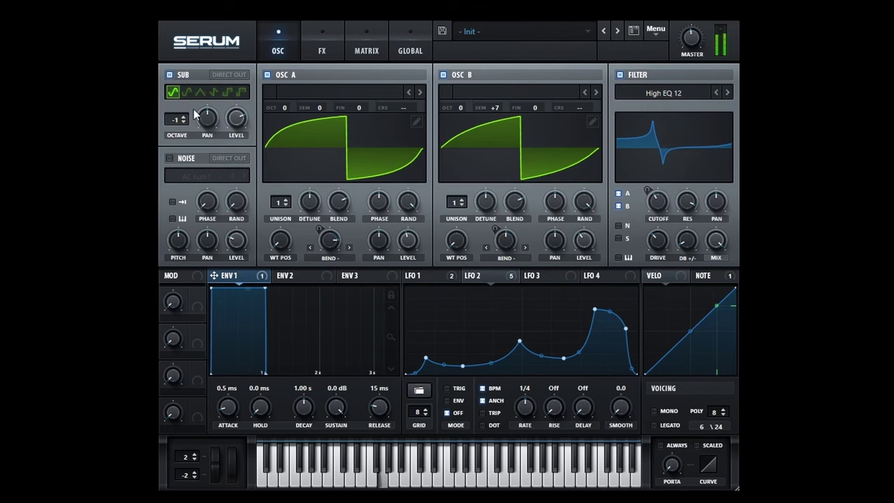
click(222, 76)
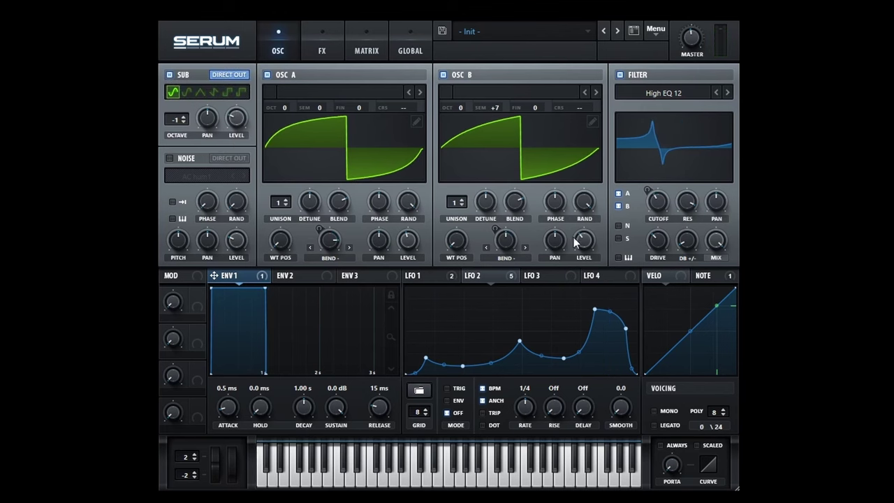
Step: Set oscillator A to 2 unison voices and adjust its unison detune
mouse_move(405, 245)
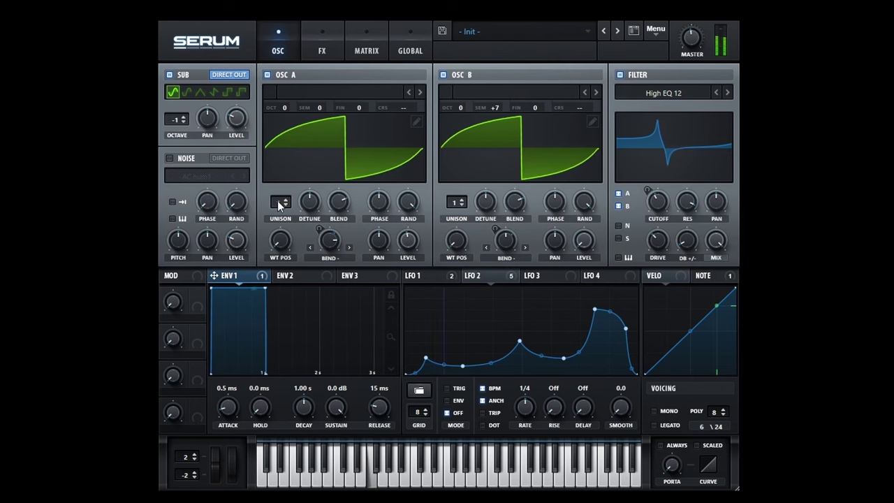
drag(279, 204, 281, 198)
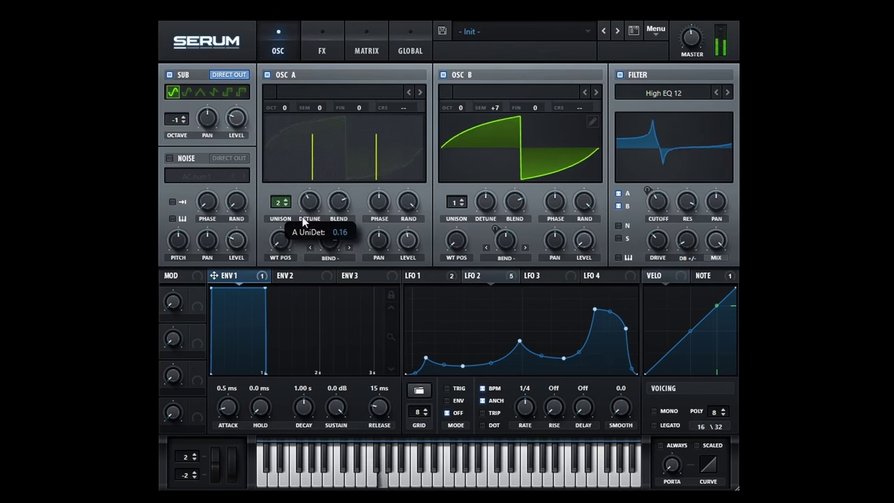
mouse_move(304, 203)
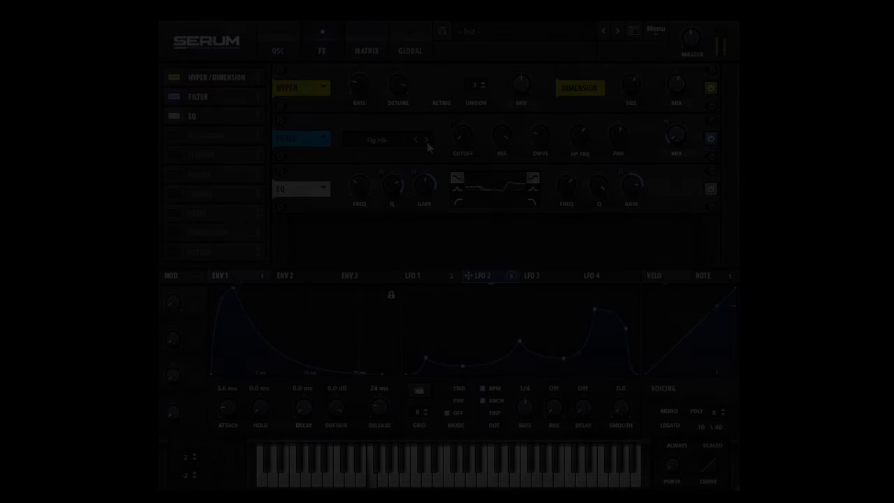
Step: Set the filter type in Serum's effects rack to Flg HL6+
click(427, 142)
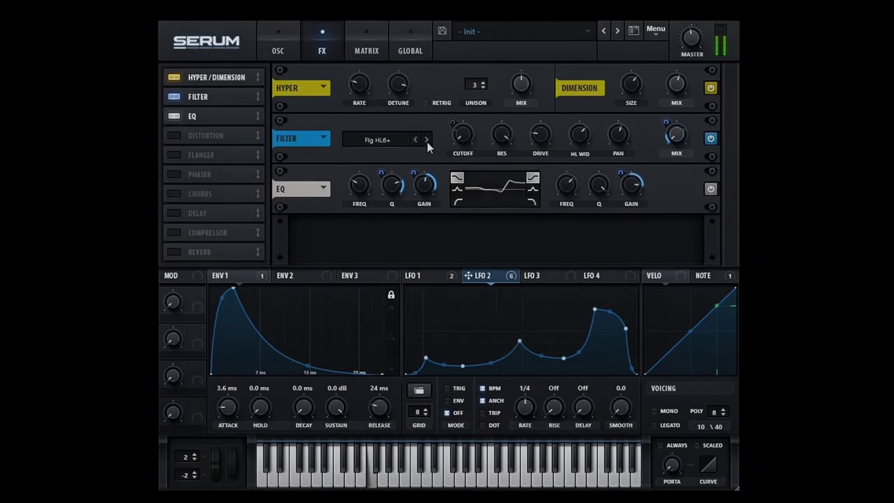
mouse_move(577, 143)
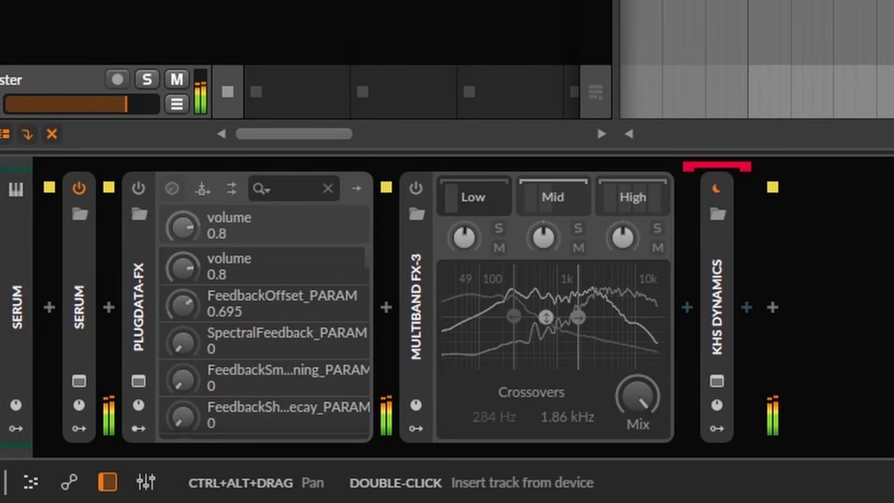
Step: Activate the bypassed PLUGDATA-FX device in the Bitwig device chain and open its plugin window
click(137, 206)
click(746, 133)
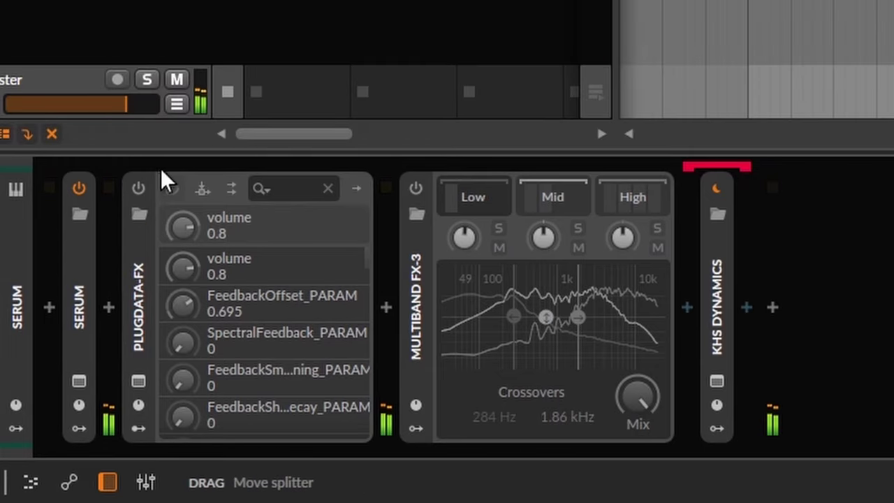
click(139, 186)
click(138, 381)
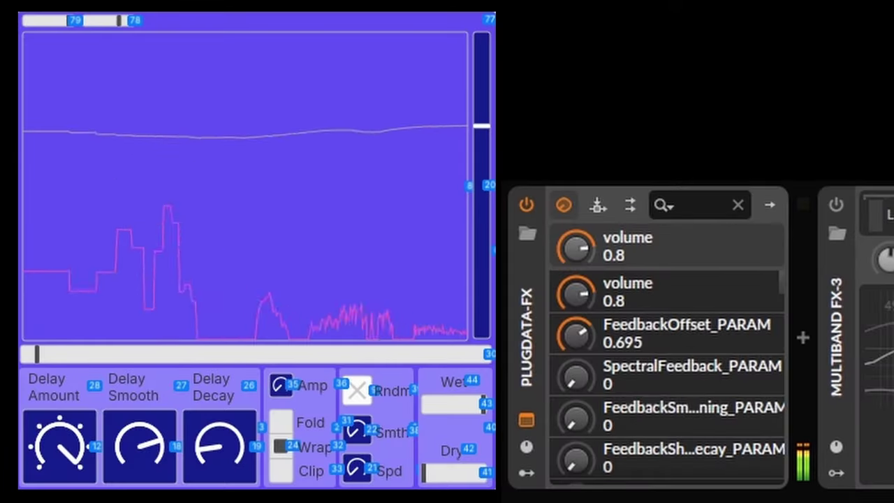
Step: Turn Delay Amount down to near minimum, lower Delay Decay slightly and reduce Delay Smooth to below halfway
drag(73, 428, 72, 489)
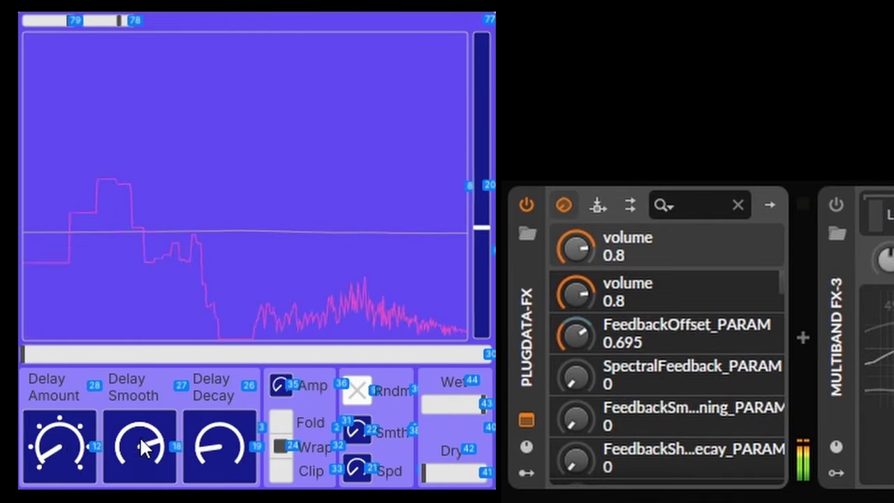
drag(190, 443, 201, 459)
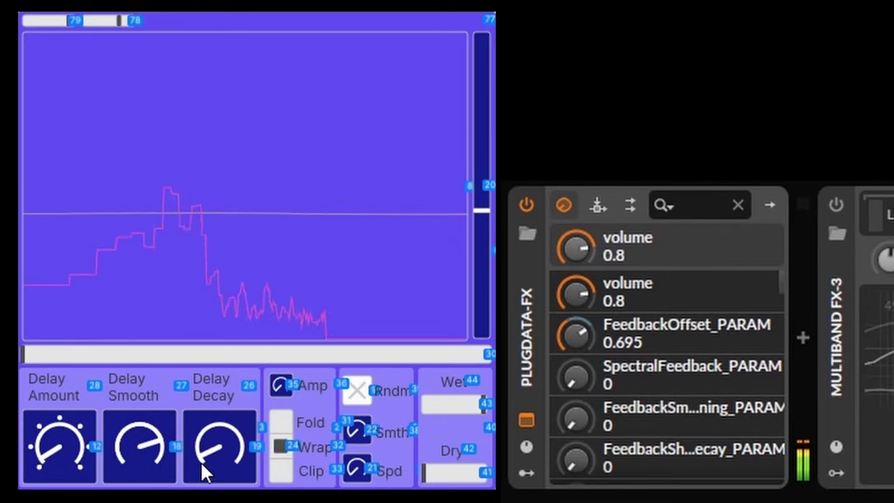
drag(138, 443, 138, 464)
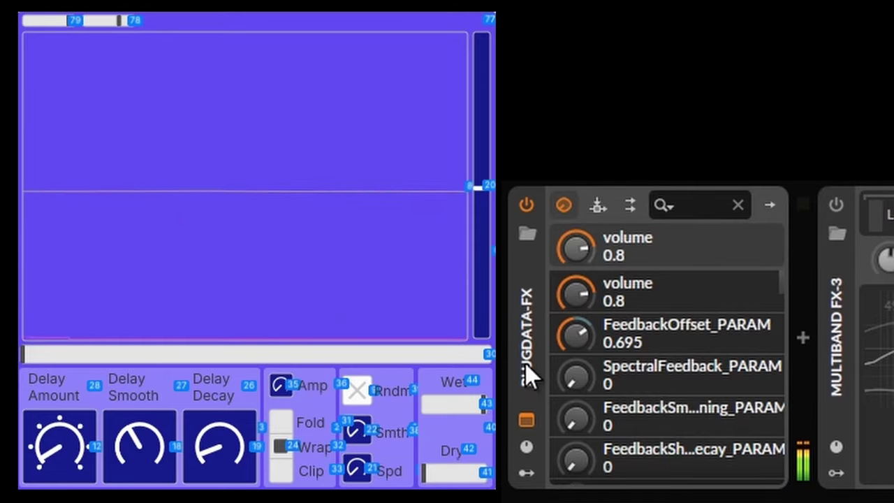
Step: Show the modulators of PLUGDATA-FX, map the envelope modulator to FeedbackOffset_PARAM and set that parameter to 0.23
click(526, 473)
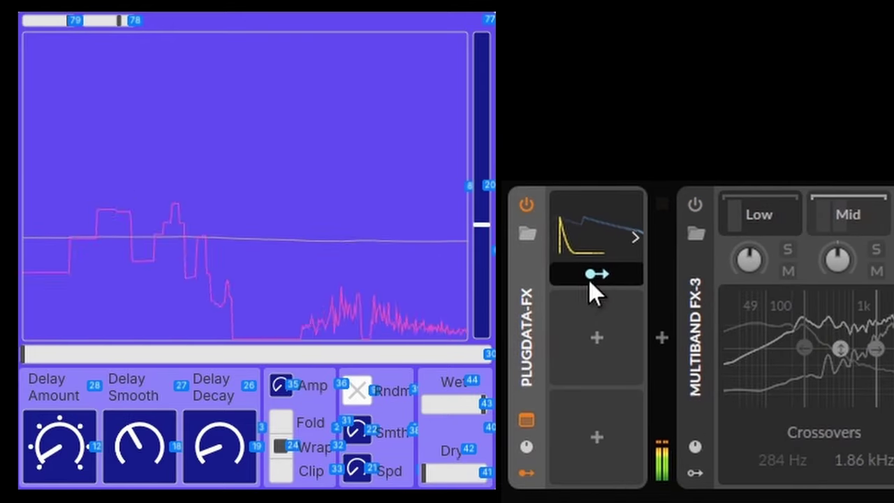
click(589, 282)
click(673, 346)
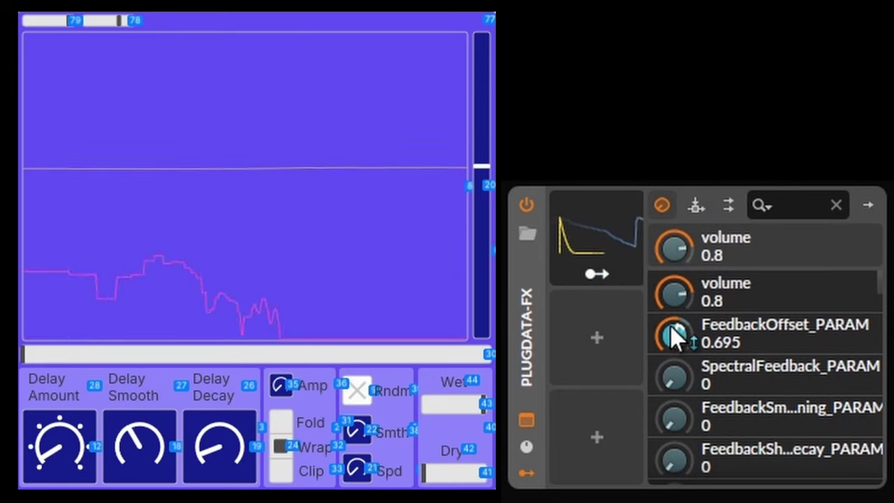
click(598, 276)
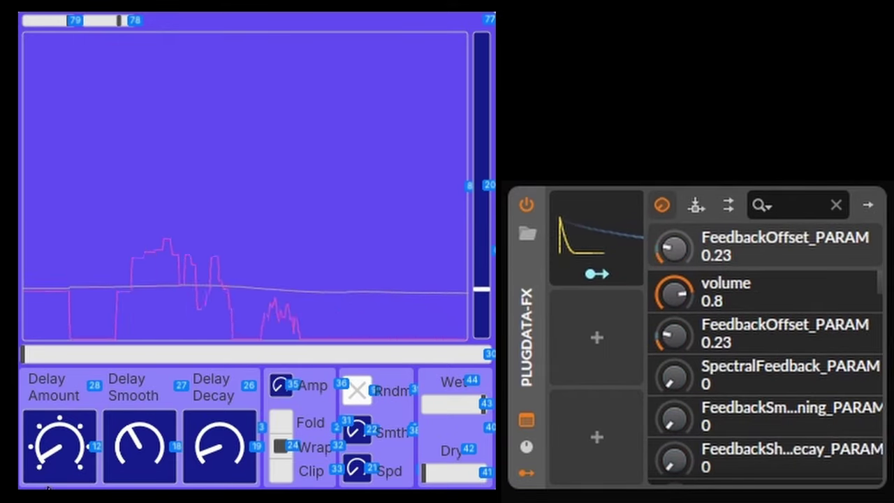
Step: Raise Delay Amount slightly and turn Delay Smooth and Delay Decay up to above halfway
mouse_move(166, 440)
mouse_down()
mouse_move(126, 312)
mouse_move(125, 352)
mouse_up()
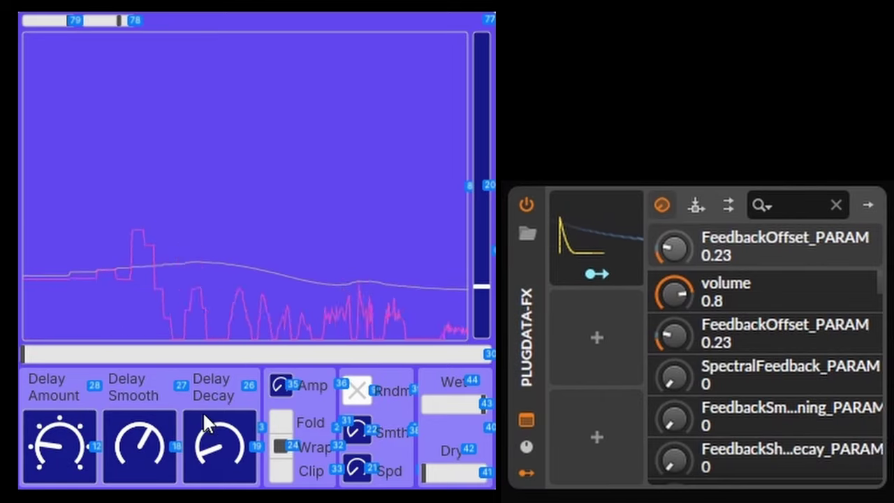
drag(236, 447, 253, 317)
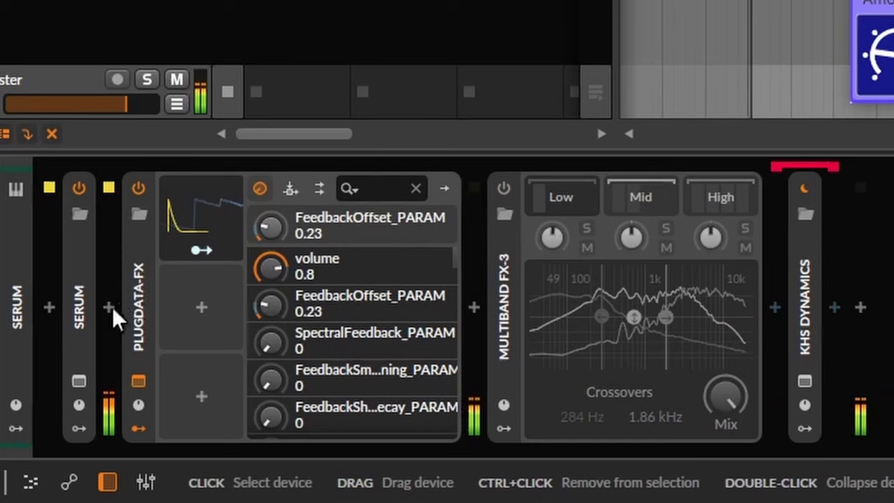
Step: Insert a Stereo Split device between the second Serum and PLUGDATA-FX
click(110, 309)
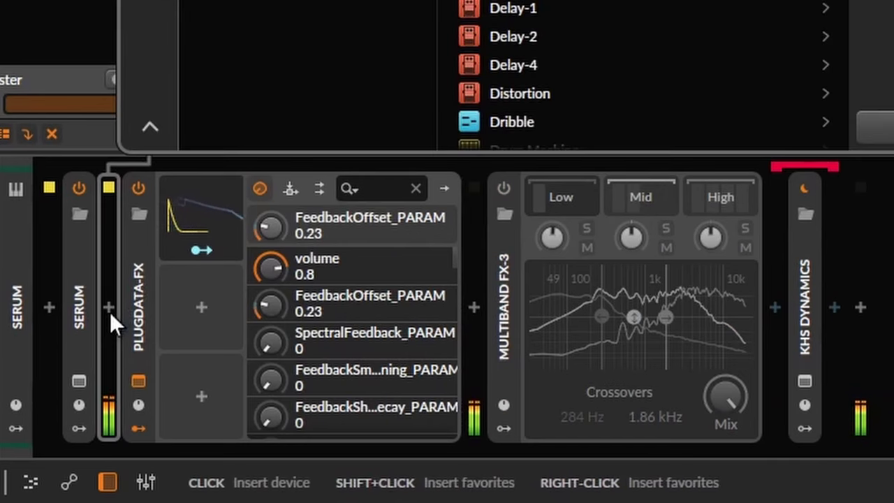
text(fr)
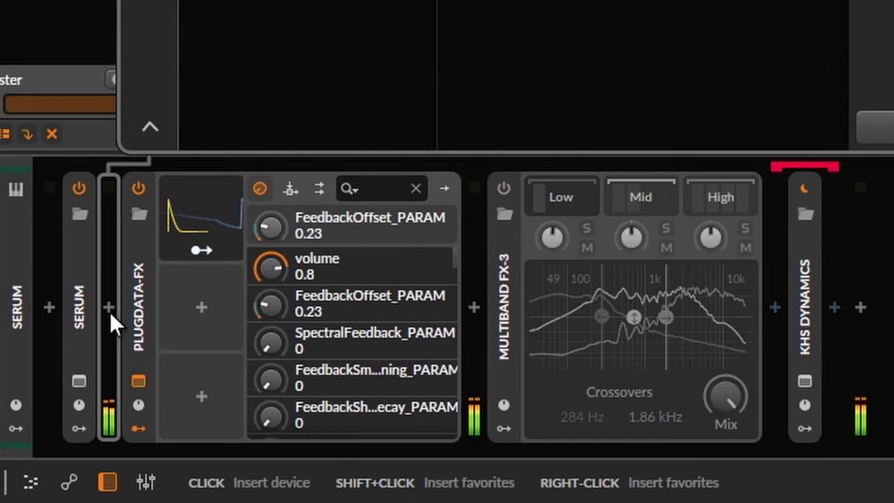
key(BackSpace)
key(BackSpace)
text(ste)
key(Return)
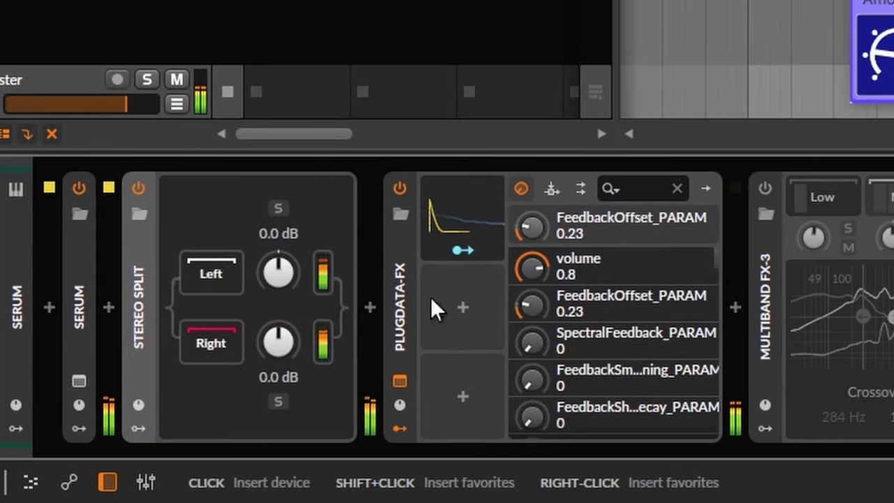
Step: Move PLUGDATA-FX into the Left chain of Stereo Split and place a copy of it in the Right chain
drag(395, 309, 220, 279)
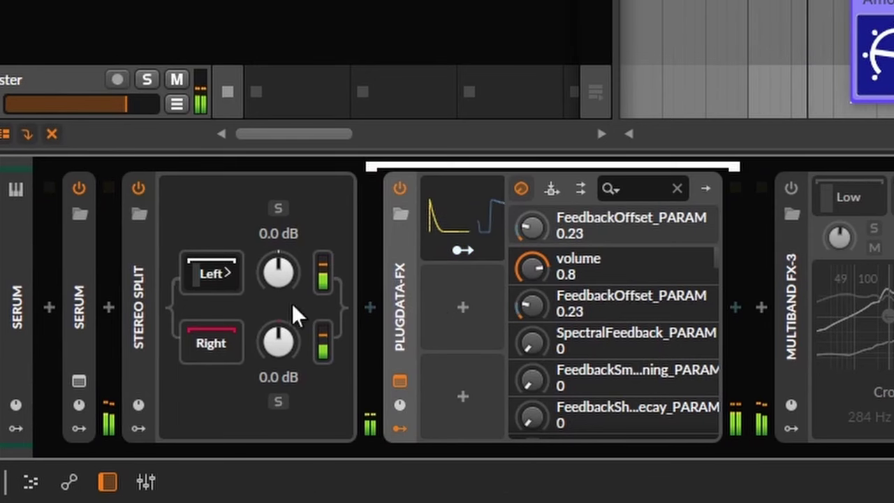
drag(507, 334, 209, 336)
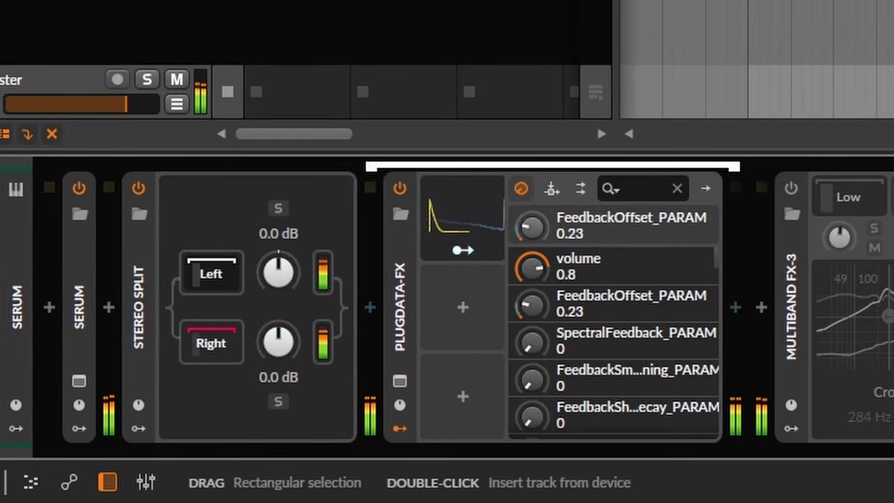
click(211, 337)
Step: Open the Right chain's PLUGDATA-FX window, raise its Delay Smooth and lower its Delay Decay to around halfway
click(408, 382)
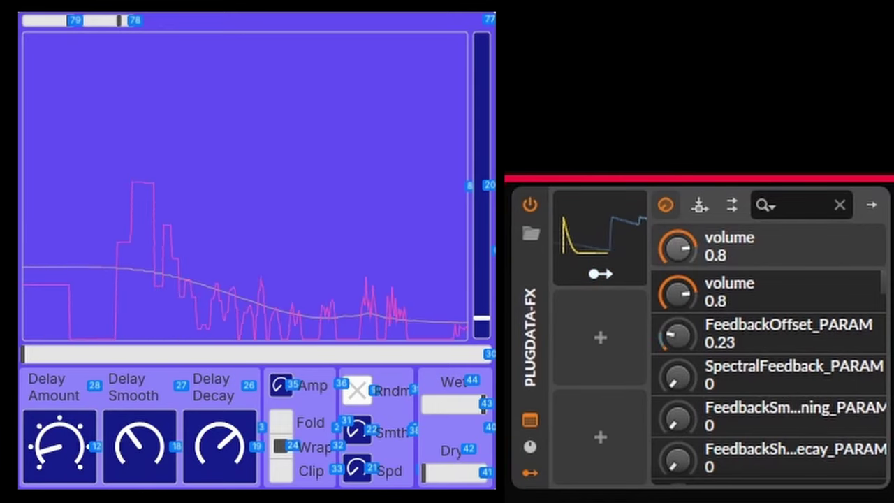
drag(139, 453, 139, 392)
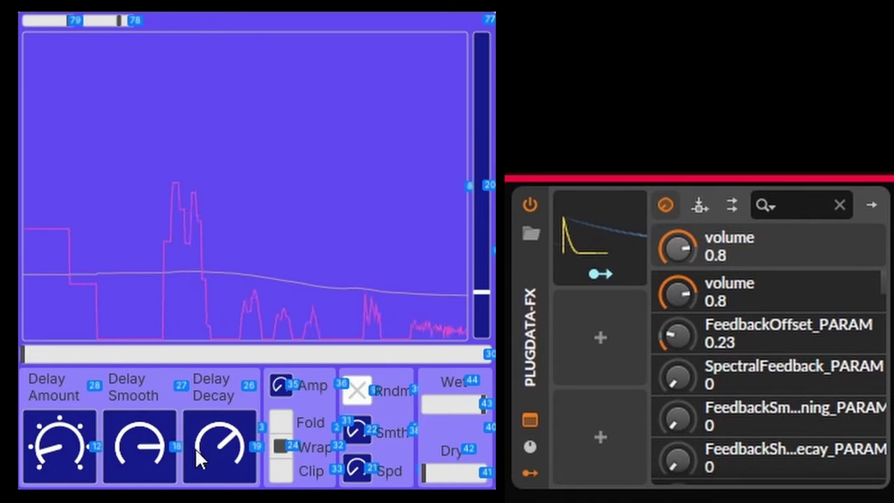
drag(196, 451, 196, 494)
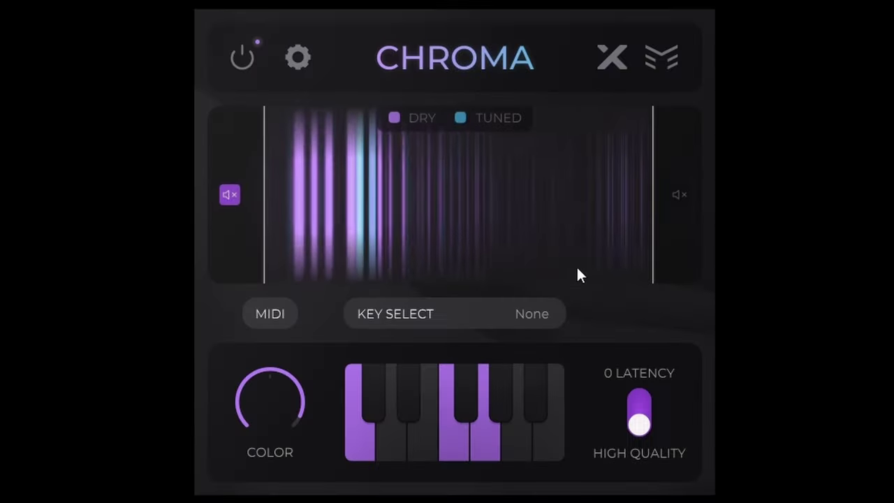
Step: Try A# and D# on the Chroma plugin's note keyboard and switch off G, leaving only C and F selected
click(535, 417)
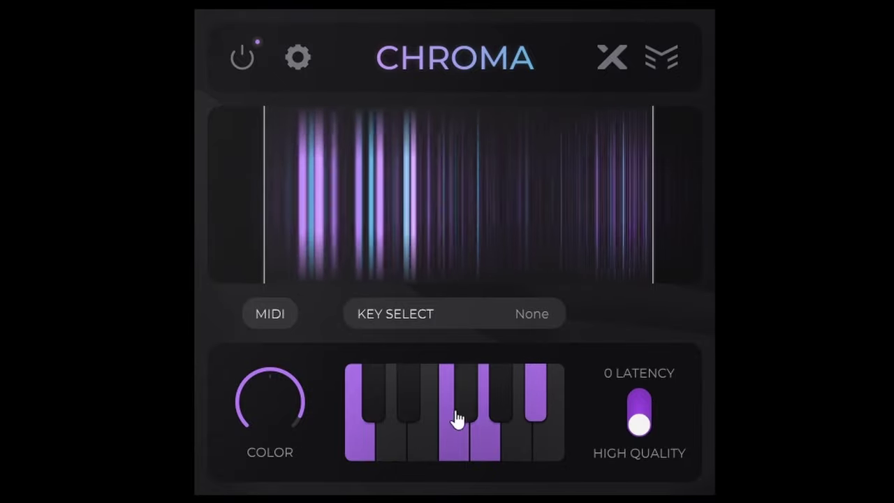
click(410, 417)
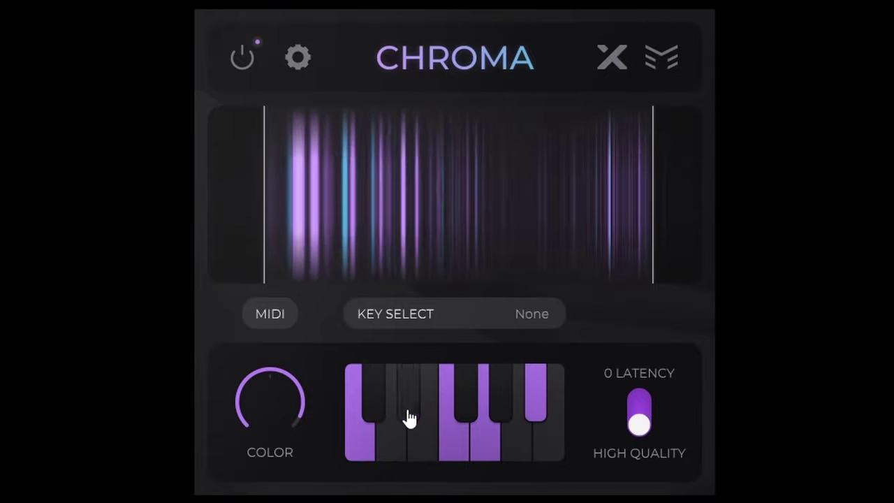
click(409, 417)
click(525, 405)
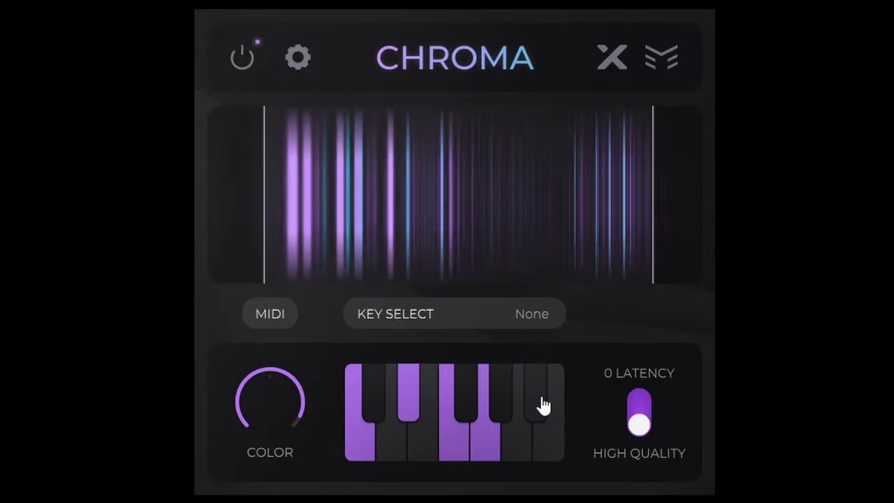
click(407, 407)
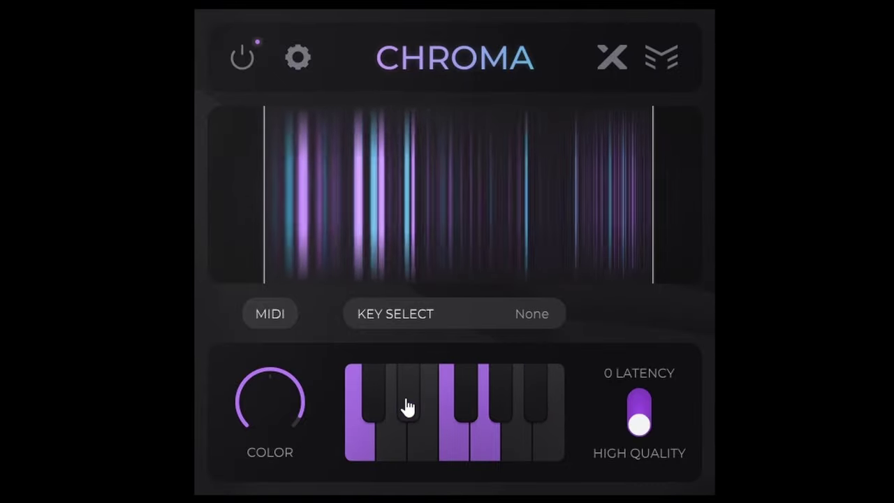
click(489, 447)
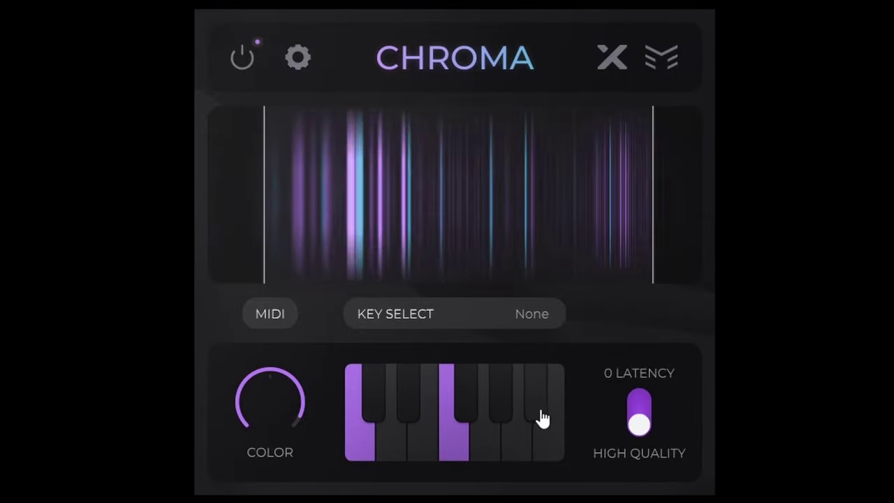
Step: On Chroma's note keyboard, switch on A# and G and switch off F, and adjust the Color amount
click(540, 417)
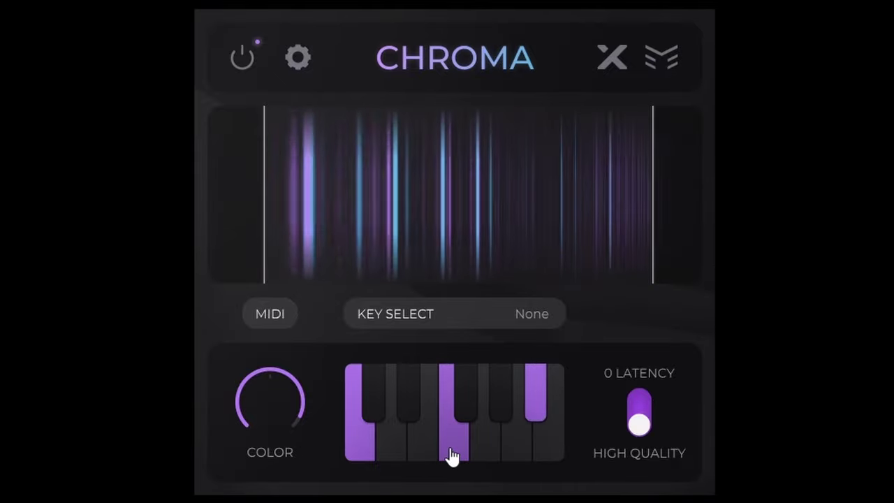
click(494, 452)
click(463, 449)
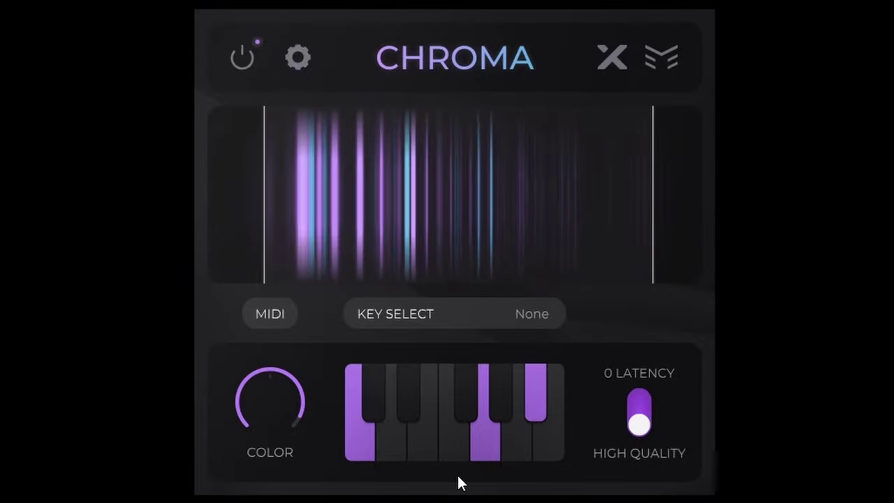
mouse_move(487, 241)
mouse_move(291, 394)
mouse_down()
mouse_move(289, 425)
mouse_move(282, 382)
mouse_up()
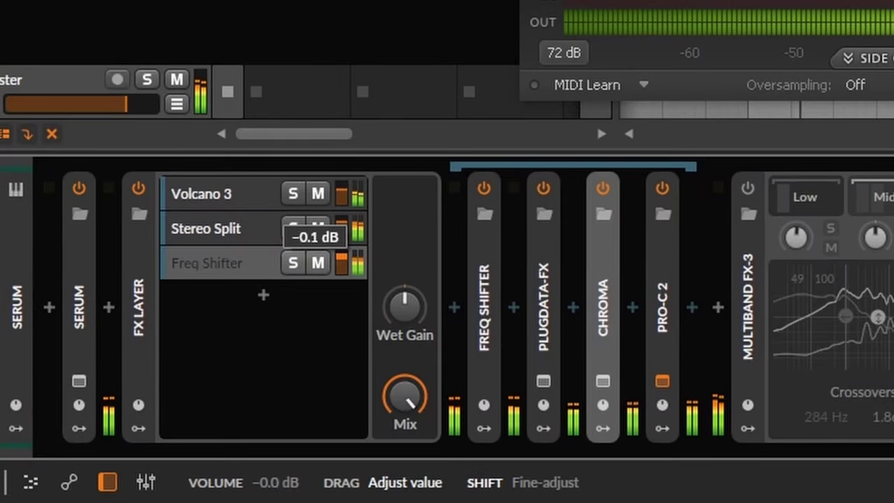
Step: Enable Multiband FX-3, solo its Low band and set that band's kHs Dynamics upward compression ratio to 1.7:1
double_click(128, 266)
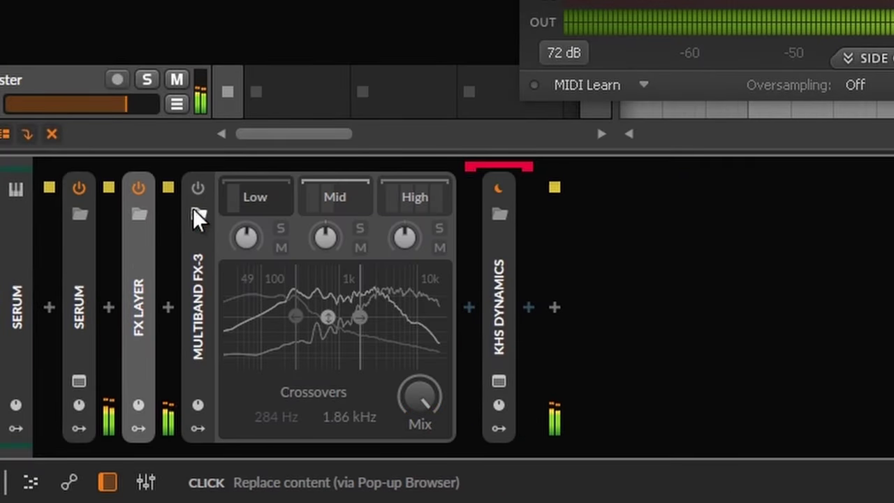
click(194, 257)
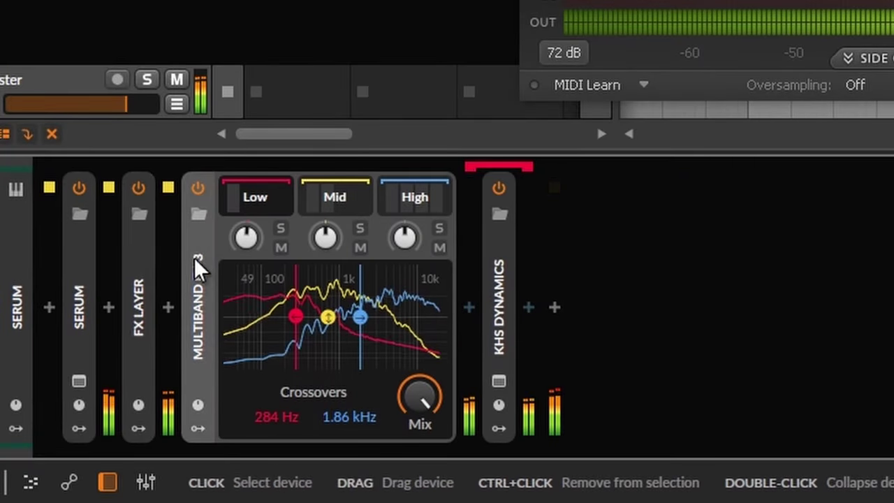
click(250, 197)
click(249, 197)
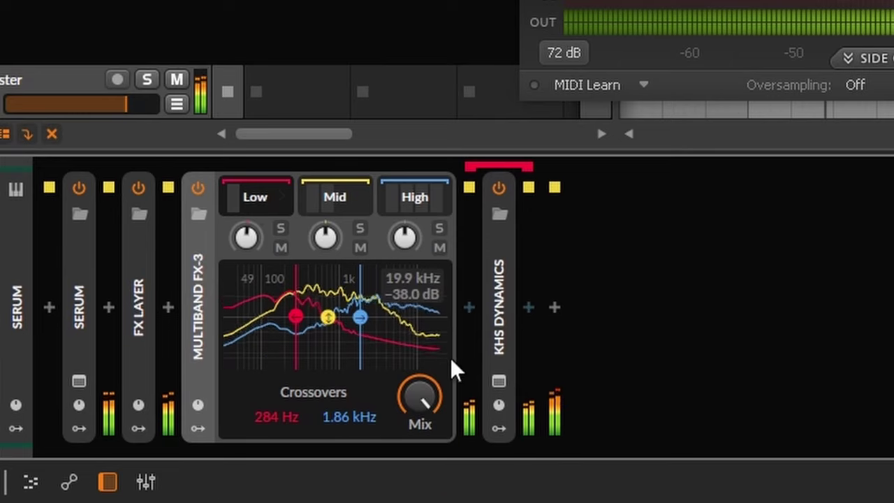
click(280, 228)
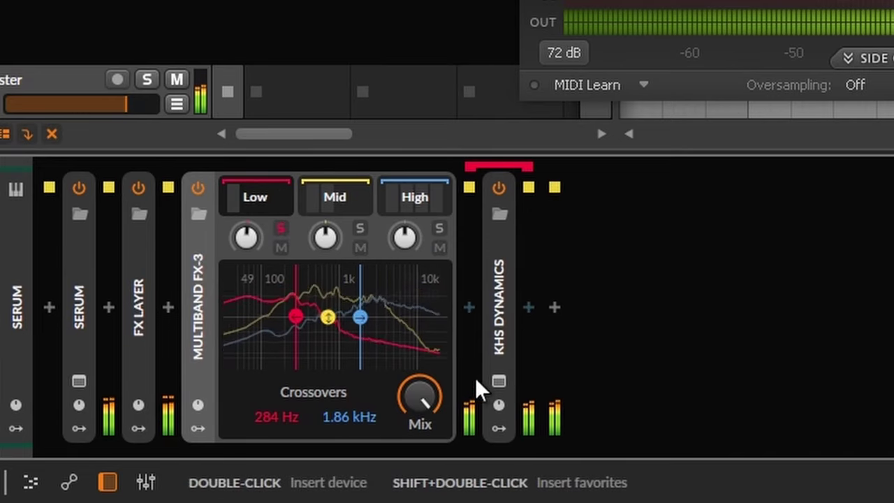
click(499, 381)
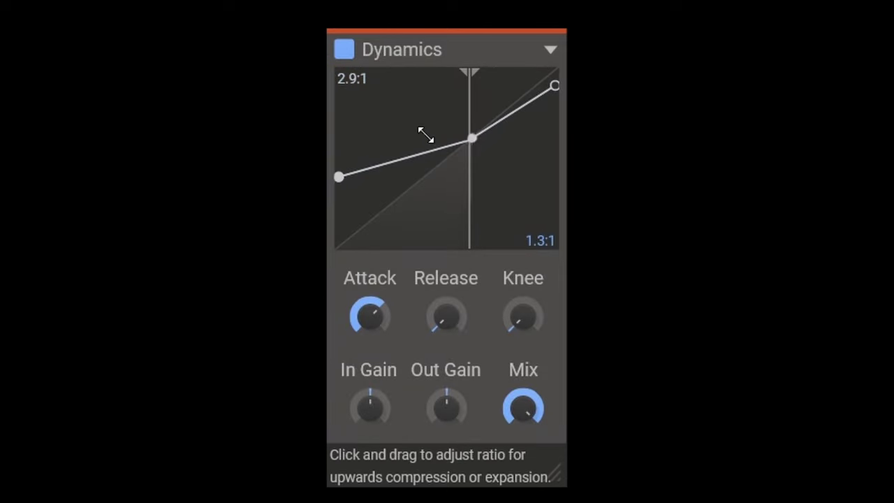
drag(414, 155, 410, 181)
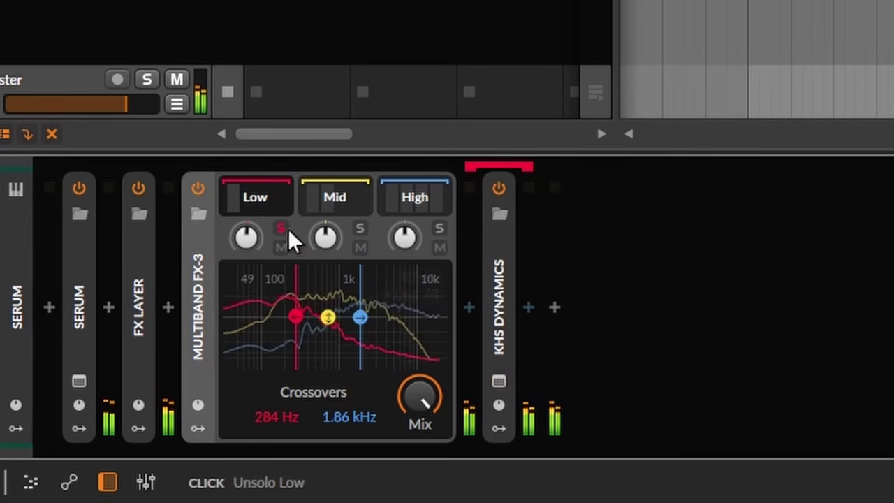
Step: Solo the Mid band of Multiband FX-3 instead of the Low band and show the Mid band's device chain
click(286, 227)
click(360, 226)
click(342, 197)
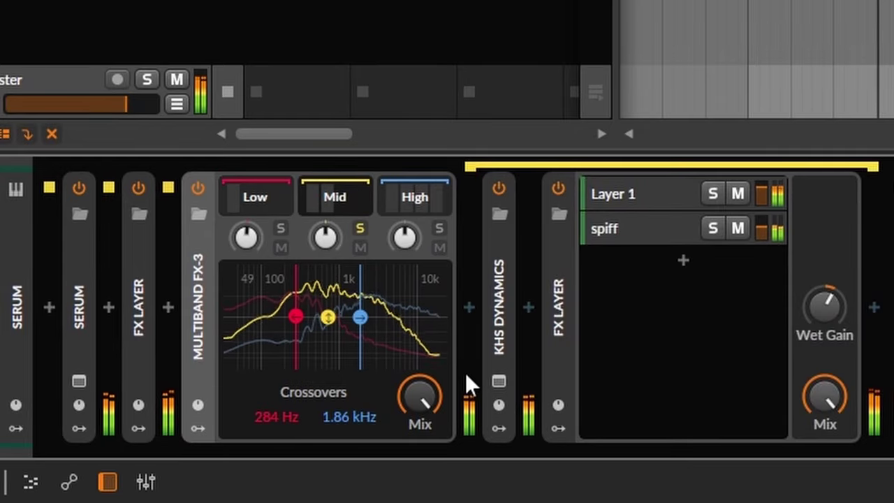
Step: Deactivate the FX Layer in the Mid band and adjust the upward compression curve of that band's kHs Dynamics
click(560, 343)
key(alt+a)
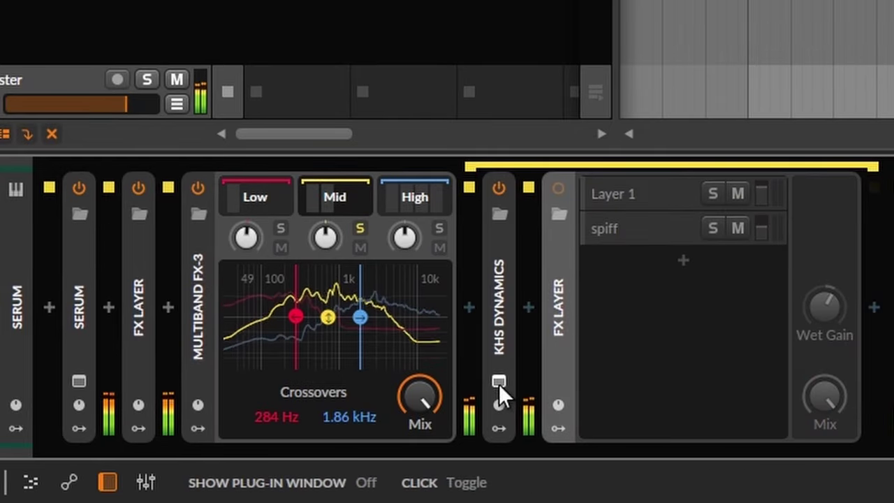
click(498, 382)
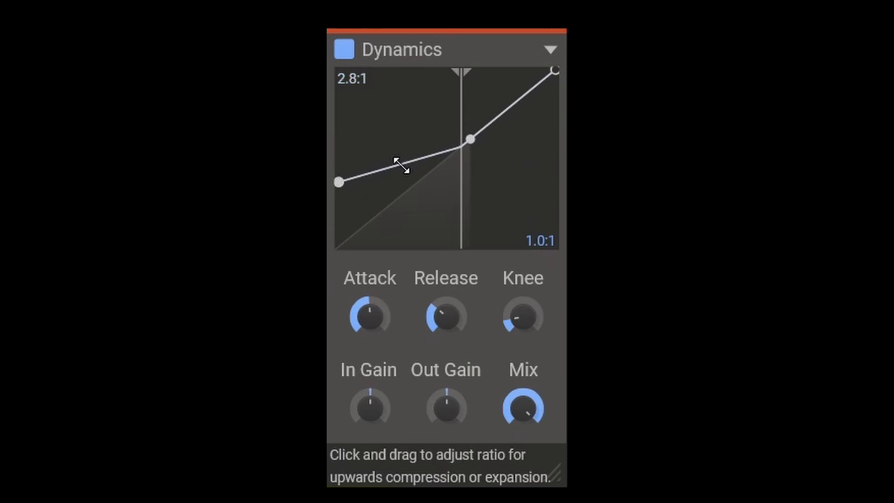
drag(400, 166, 401, 175)
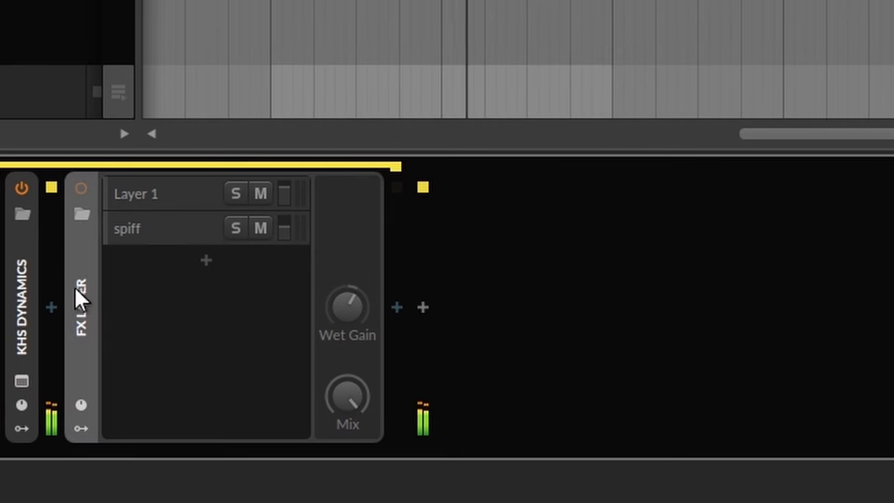
Step: Solo the spiff layer inside the Mid band's FX Layer and open the window of its first Spiff device
click(163, 229)
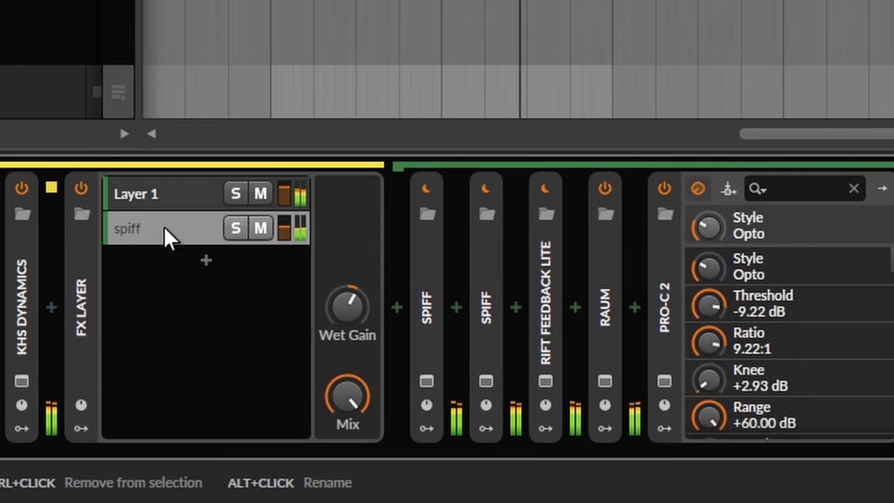
click(227, 231)
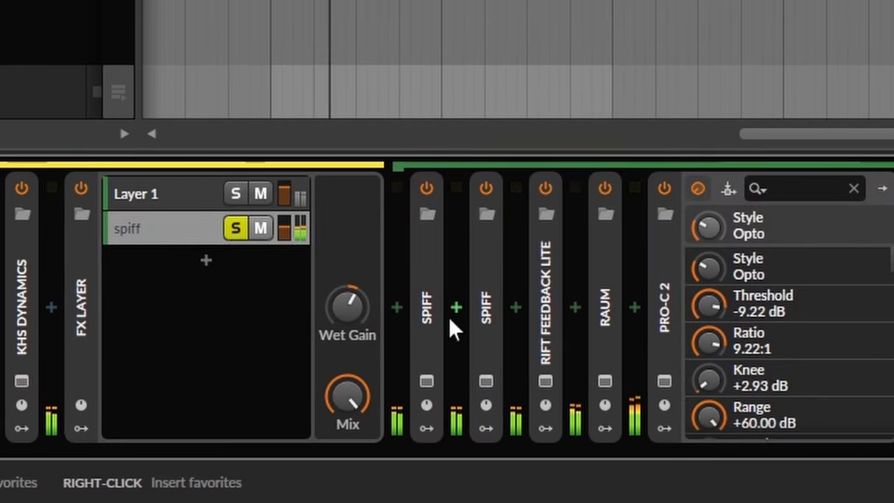
click(425, 381)
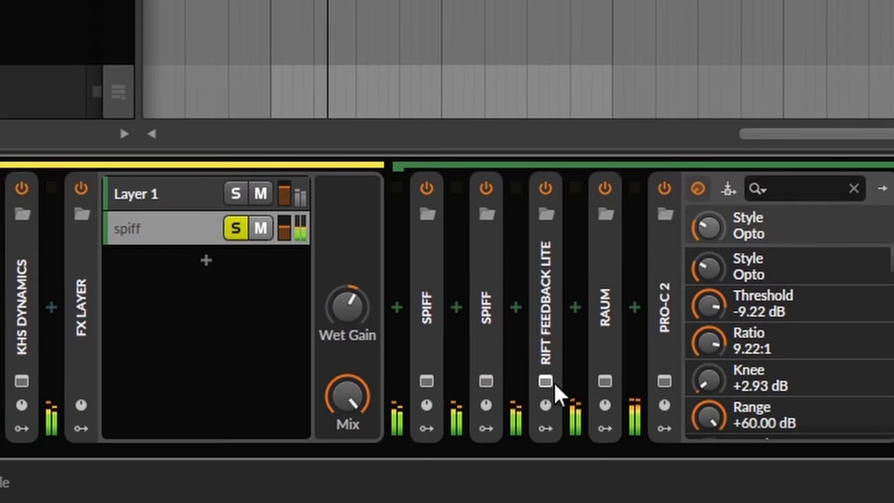
Step: Adjust the feedback amount in the spiff layer's Rift Feedback Lite, and raise Raum's Mix and lower its Diffusion to about halfway
click(553, 381)
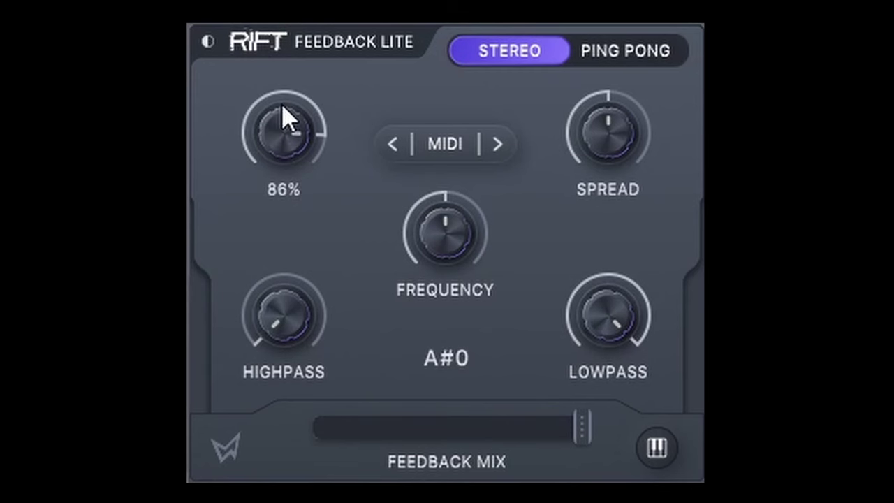
drag(281, 107, 287, 108)
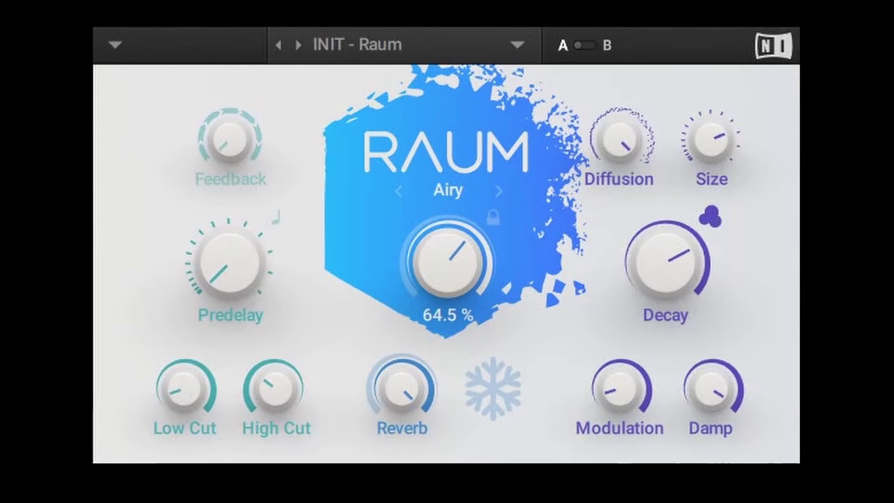
drag(432, 257, 427, 221)
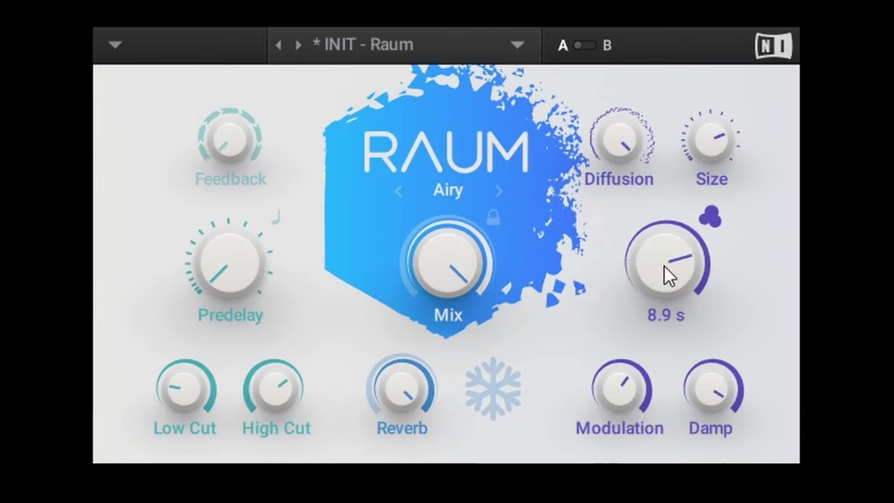
drag(619, 143, 620, 141)
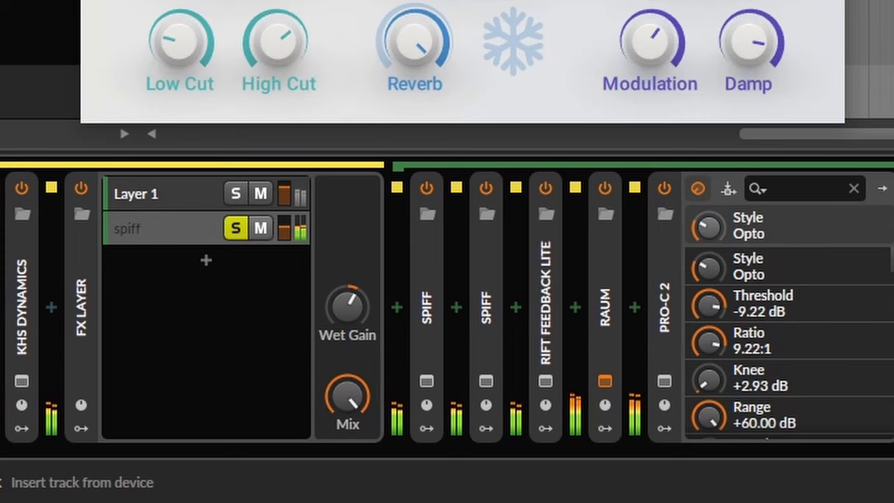
click(605, 380)
Step: In the spiff layer's Pro-C 2, raise the threshold slightly, harden the knee, shorten the attack and lengthen the release
click(664, 381)
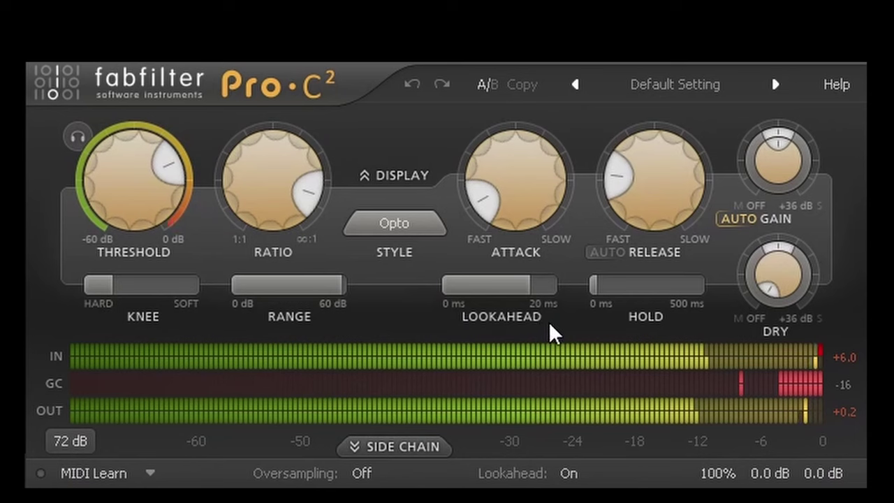
drag(150, 182, 143, 171)
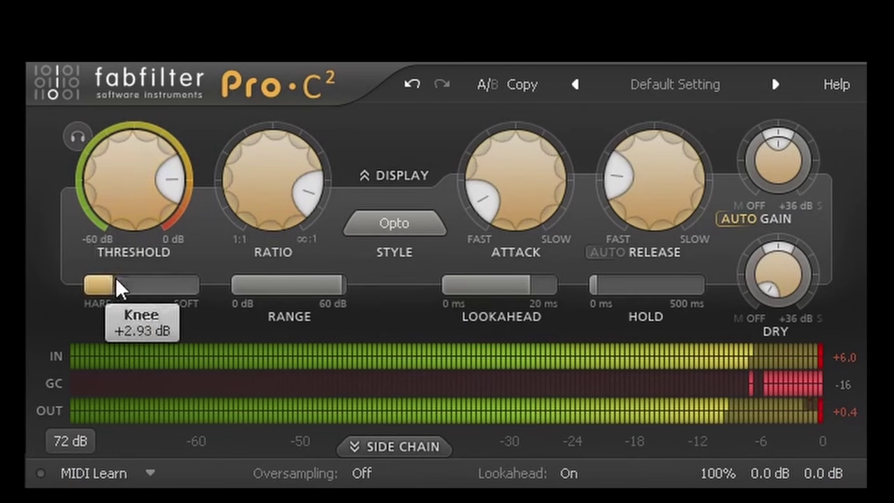
drag(545, 197, 541, 212)
drag(661, 196, 707, 62)
drag(642, 177, 635, 168)
Step: Band-limit Pro-C 2's internal side chain with a low cut somewhat below 300 Hz and a high cut just above 1 kHz
click(368, 454)
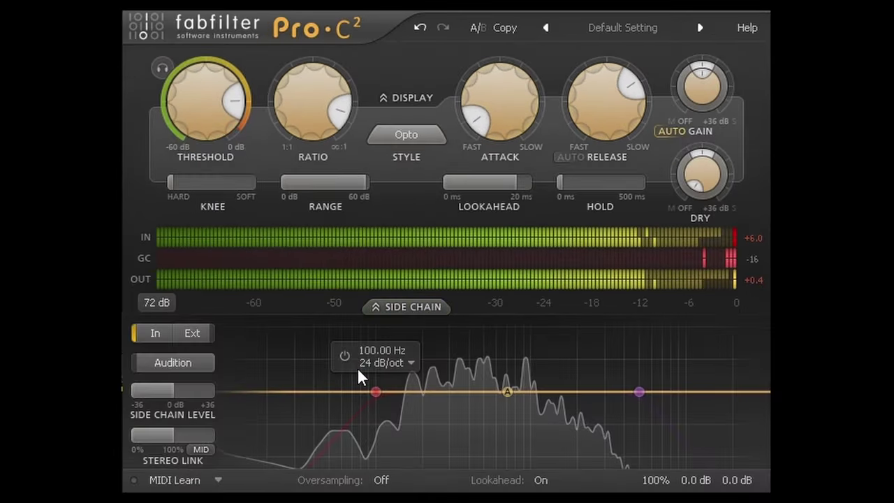
drag(376, 393, 449, 391)
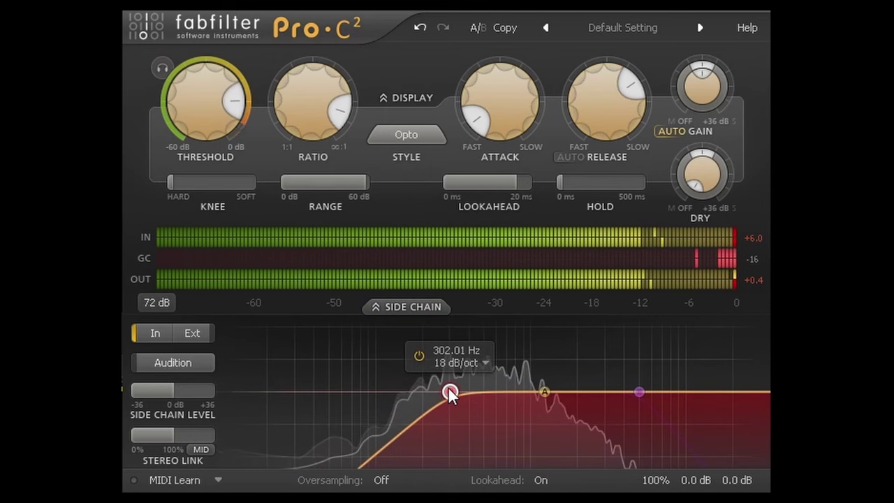
click(609, 356)
drag(639, 394, 531, 391)
drag(451, 392, 435, 393)
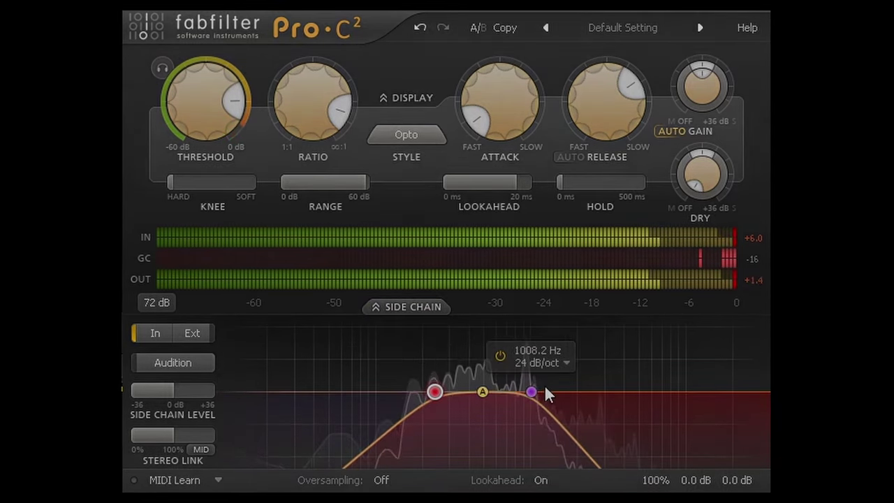
mouse_move(532, 391)
mouse_down()
mouse_move(559, 391)
mouse_move(549, 392)
mouse_up()
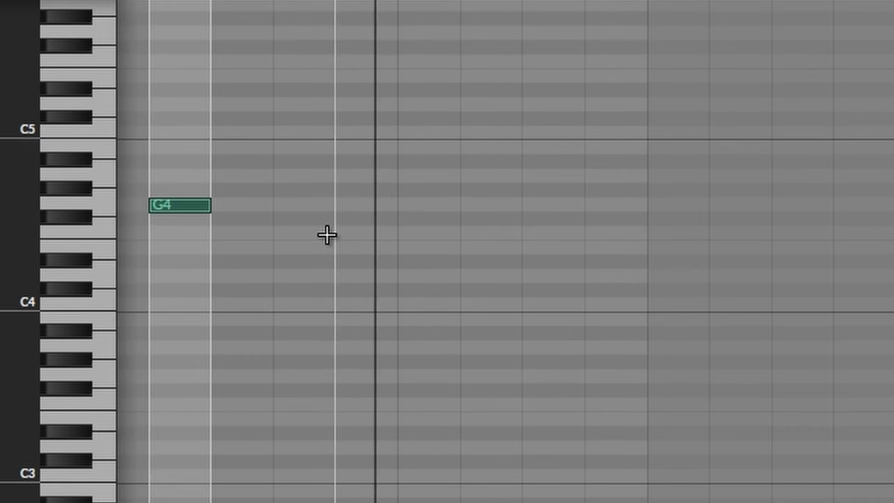
Step: Draw F4, D4 and C4 notes after the G4 note, leaving one empty grid cell between successive notes
click(323, 234)
key(space)
click(415, 274)
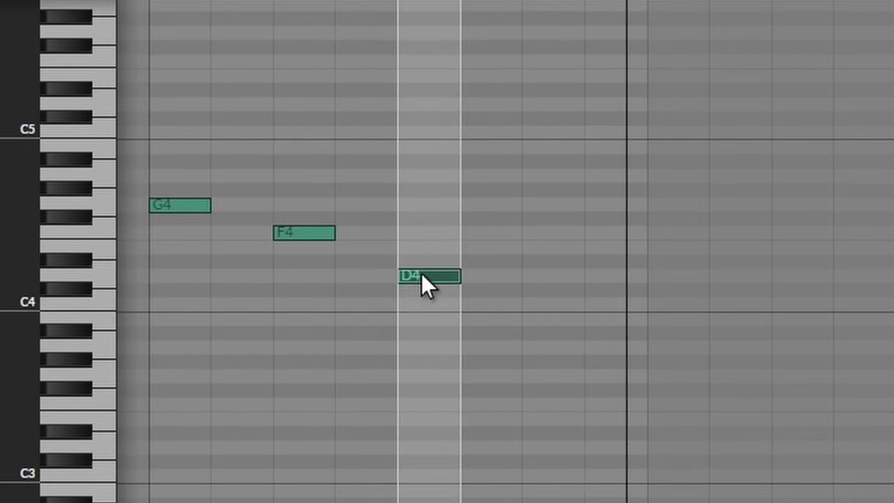
click(547, 304)
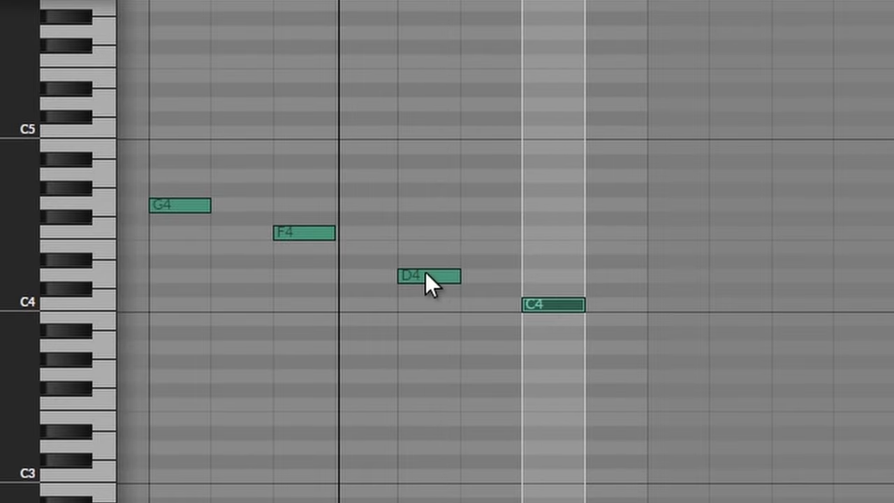
click(424, 308)
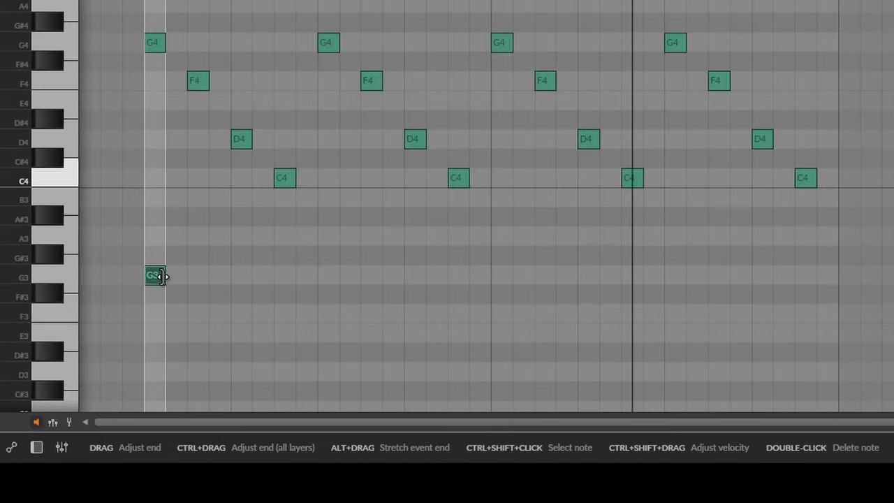
Step: Stretch the G3 note across the whole pattern, split it at the second G4 and raise the second part to A#3
drag(162, 275, 842, 217)
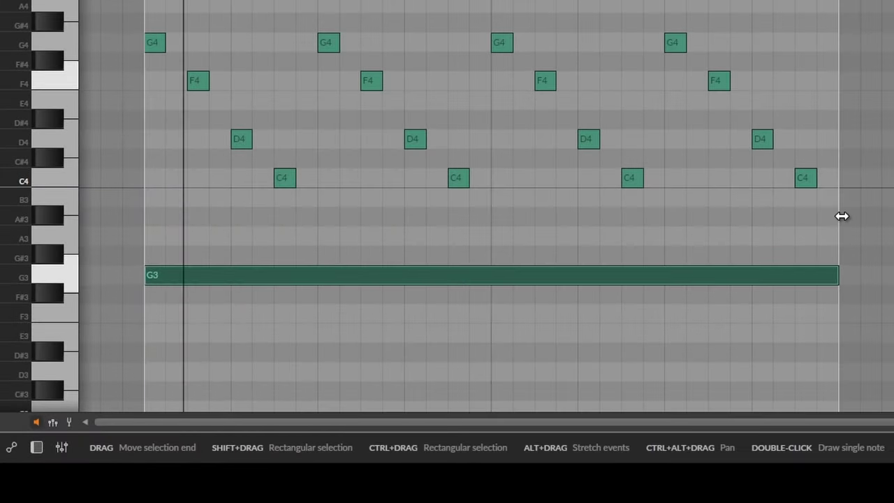
alt+click(325, 282)
drag(350, 277, 354, 222)
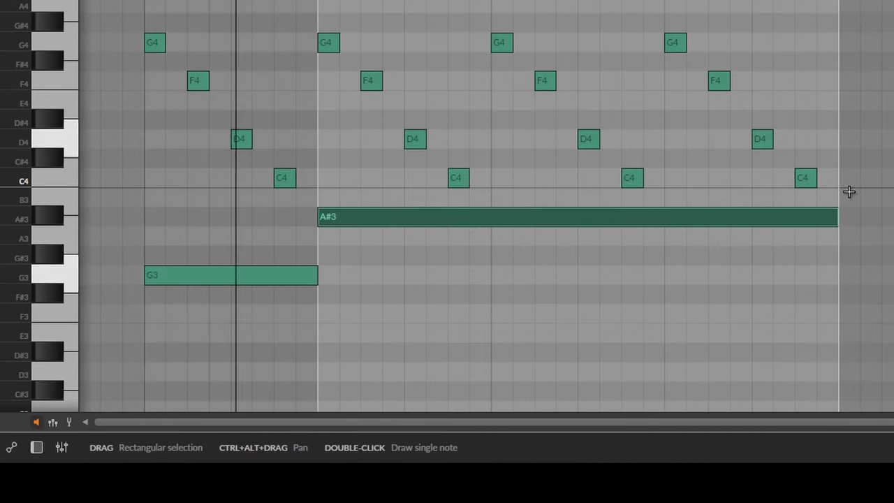
Step: Split the G3 note at the first C4 and again after it, and lower the final short piece to F3
alt+click(280, 276)
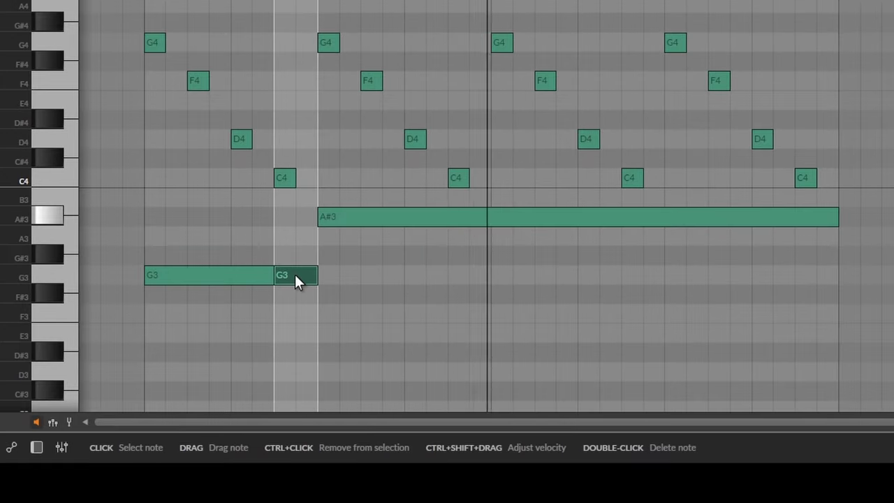
alt+click(295, 280)
drag(306, 278, 302, 316)
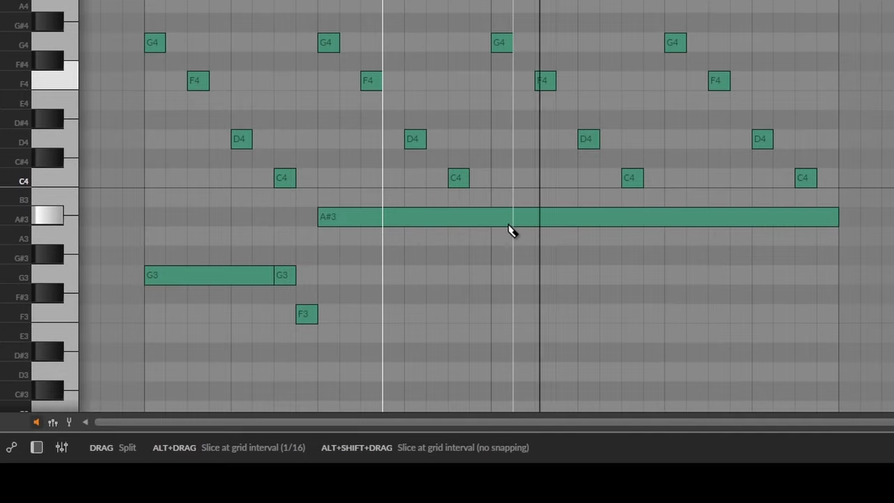
Step: Split the A#3 note at both ends of the second C4 and at the third G4, and lower the last short piece to G3
click(452, 220)
click(473, 220)
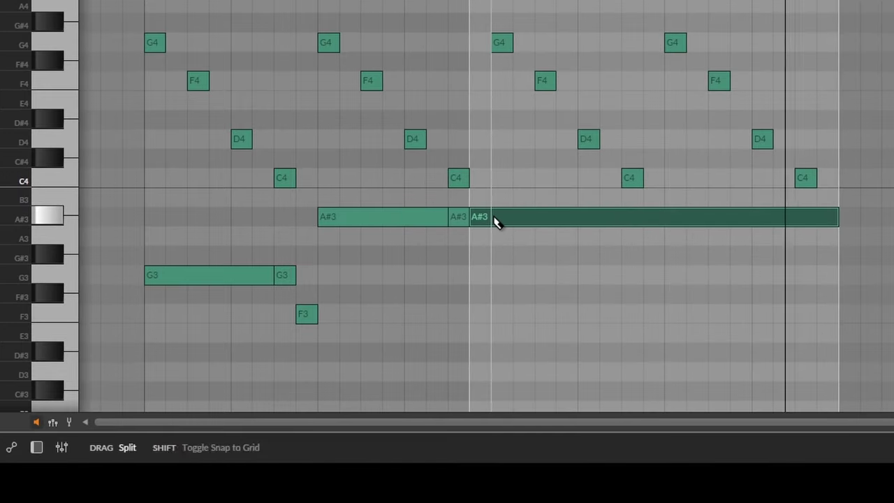
alt+click(494, 221)
drag(480, 224, 482, 278)
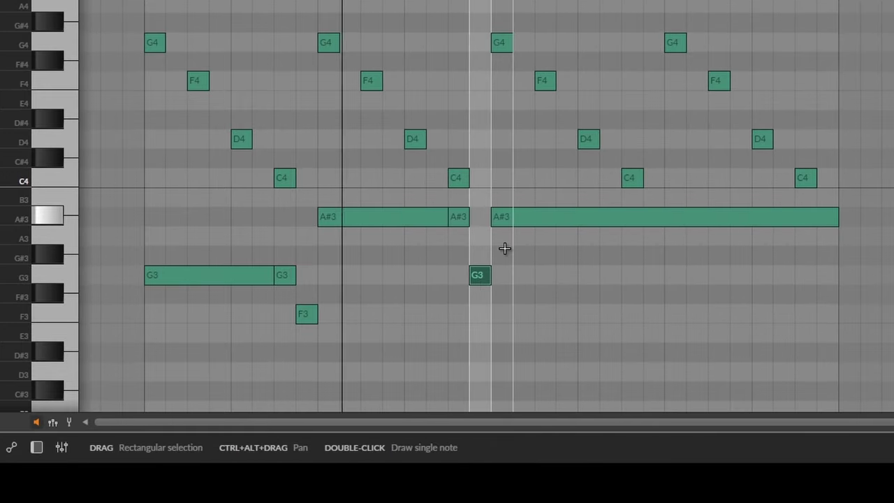
Step: Shorten the first A#3 and first G3 bass notes so each ends where the D4 above it begins
drag(441, 219, 406, 222)
drag(271, 277, 231, 278)
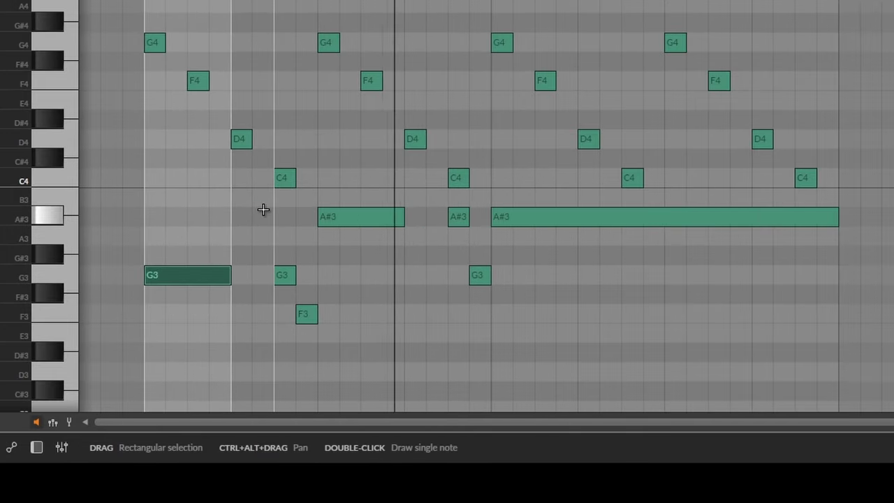
Step: Split the last long A#3 note, keeping short gaps around the third C4, and raise the piece under the last G4 to C4
alt+click(587, 217)
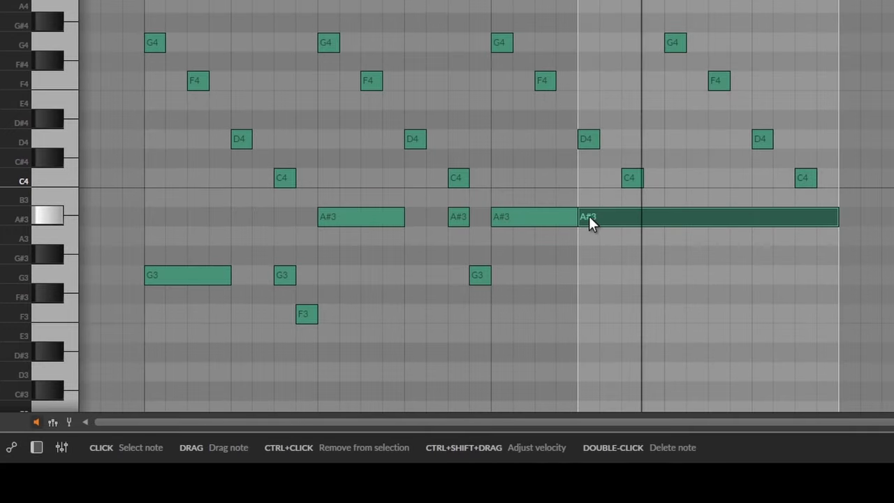
drag(603, 217, 697, 179)
alt+click(643, 216)
alt+click(749, 217)
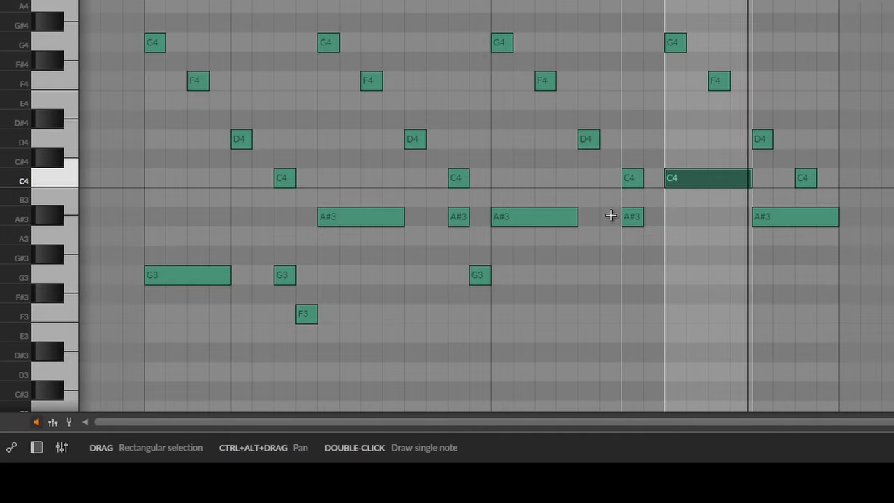
Step: Split the first G3 and first A#3 bass notes in half and lower each first half one octave, to G2 and A#2
click(185, 277)
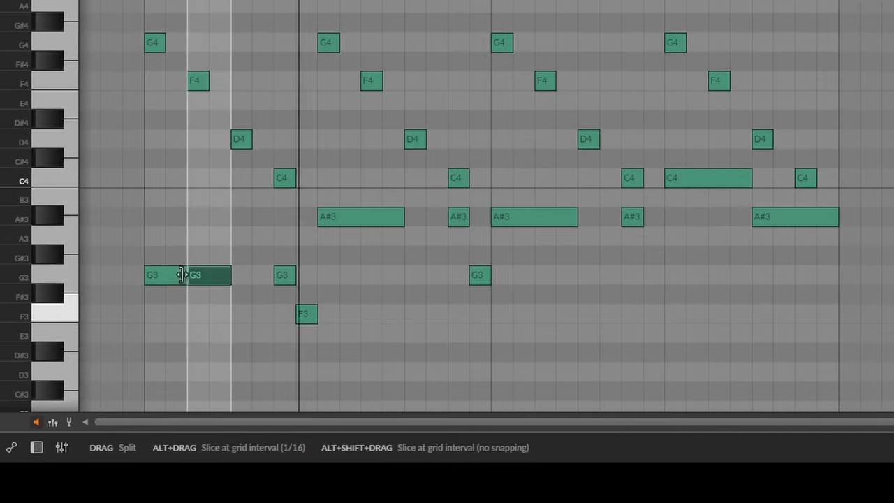
click(163, 276)
key(shift+Down)
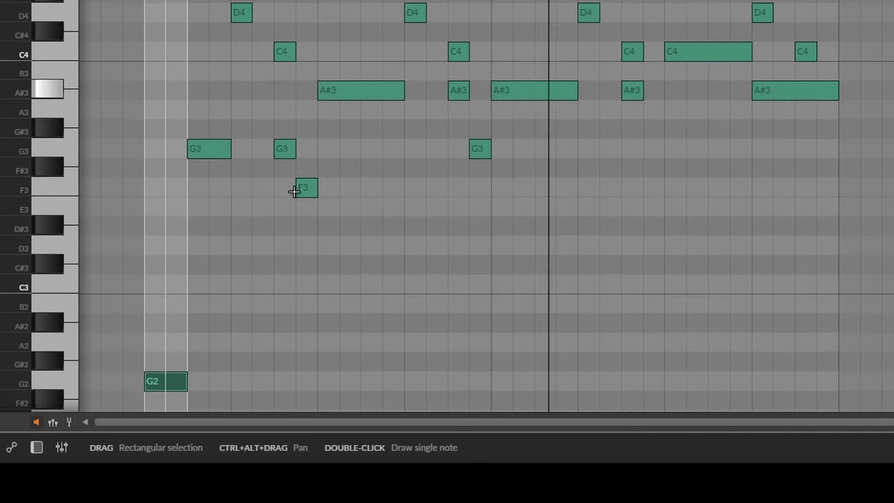
click(356, 96)
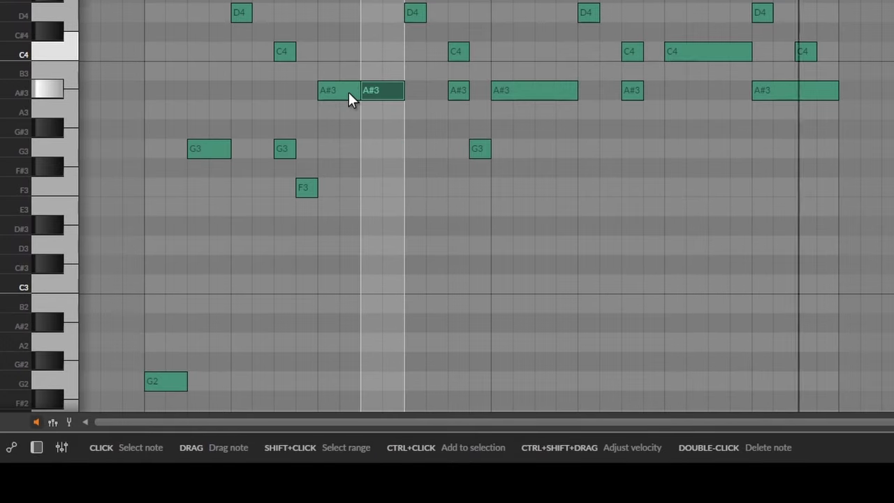
click(348, 92)
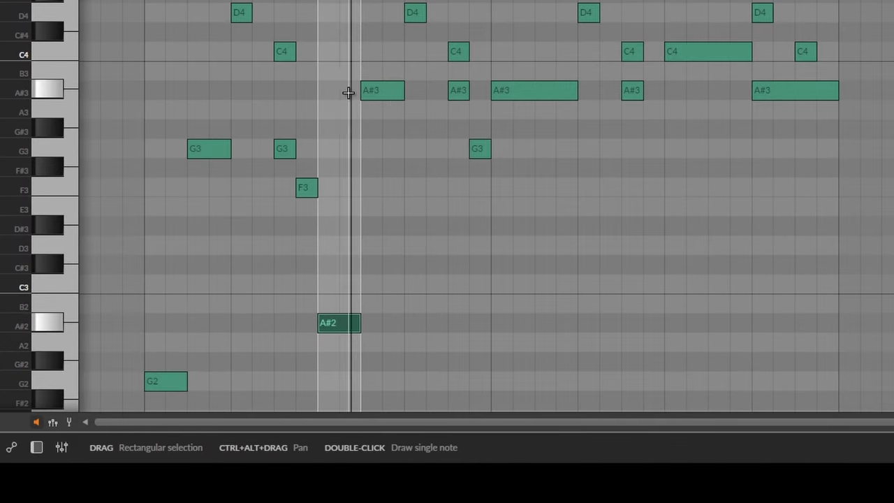
Step: Split the A#3 bass note under the third G4 in half and lower its first half to A#2
key(5)
click(535, 91)
click(523, 89)
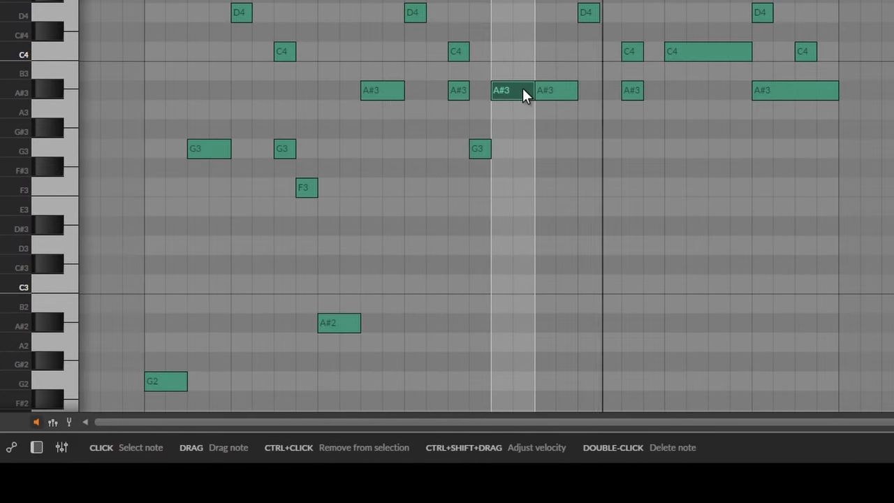
key(shift+Down)
Step: Halve the long C4 and the last A#3 bass notes and lower their first halves to C3 and A#2
key(5)
click(708, 51)
click(794, 91)
key(1)
click(772, 90)
key(shift+Down)
click(682, 51)
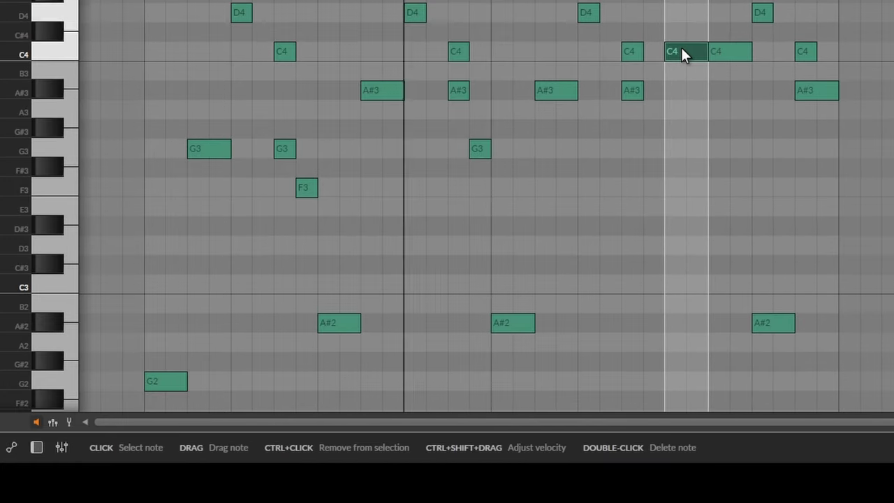
key(shift+Down)
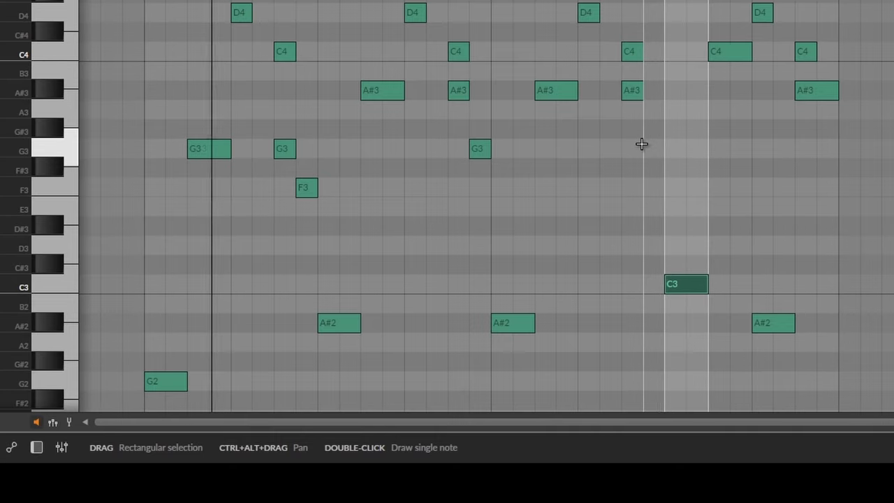
Step: Add a D3 harmony note above the G2 note and above each of the first two A#2 notes
scroll(642, 144, down, 3)
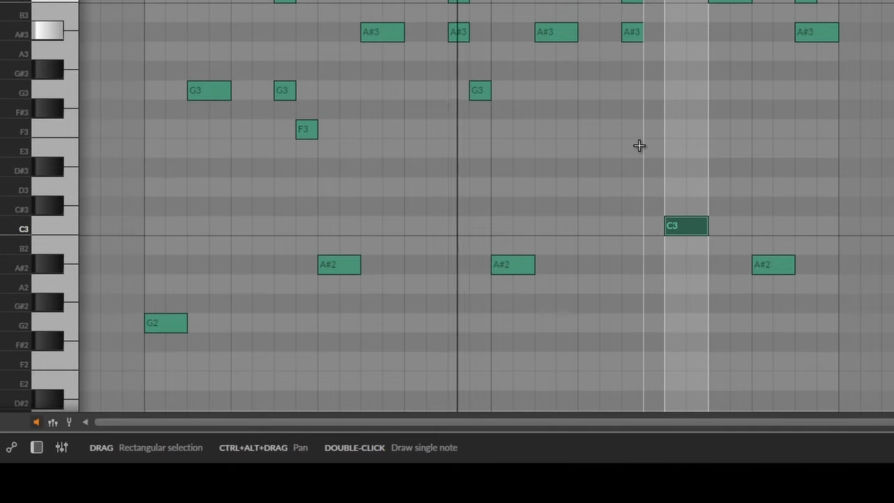
double_click(152, 185)
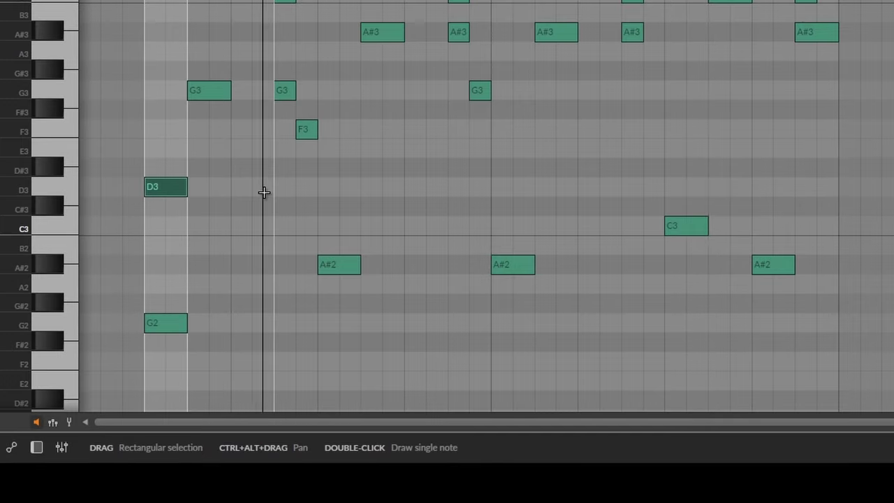
double_click(327, 187)
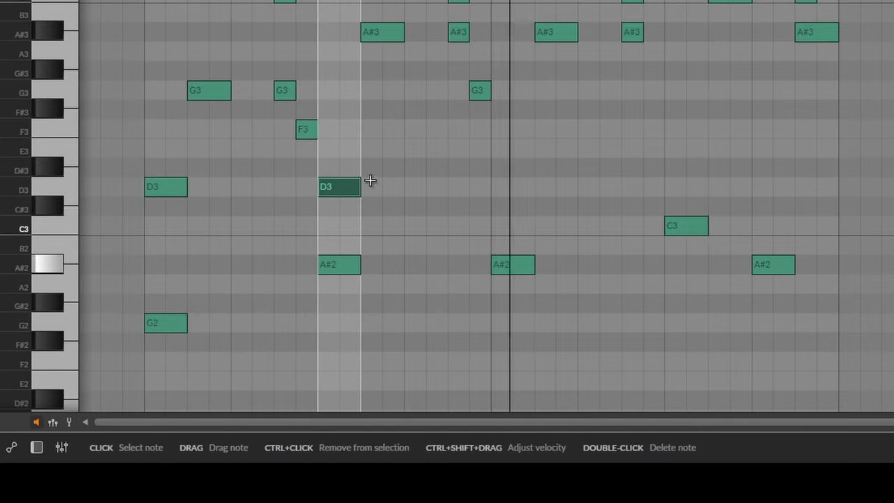
double_click(501, 188)
Step: Add a D#3 harmony note above the C3 bass note and a C3 harmony note above the last A#2
double_click(673, 153)
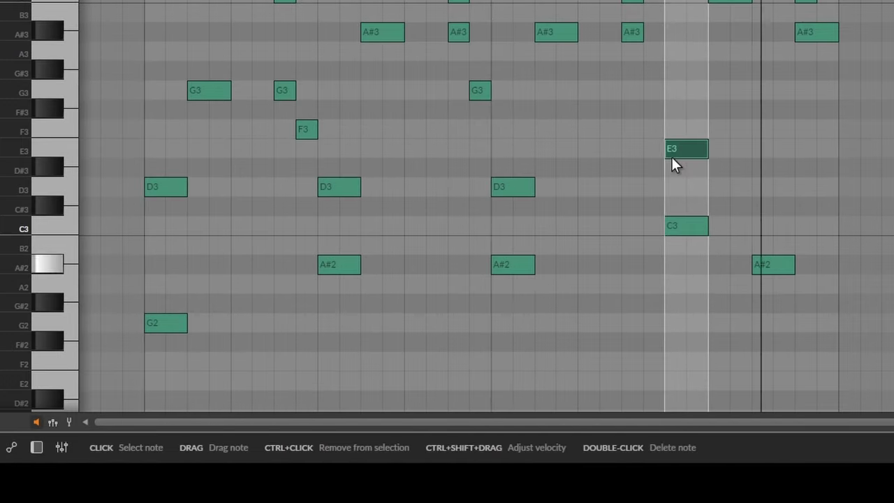
drag(682, 149, 680, 167)
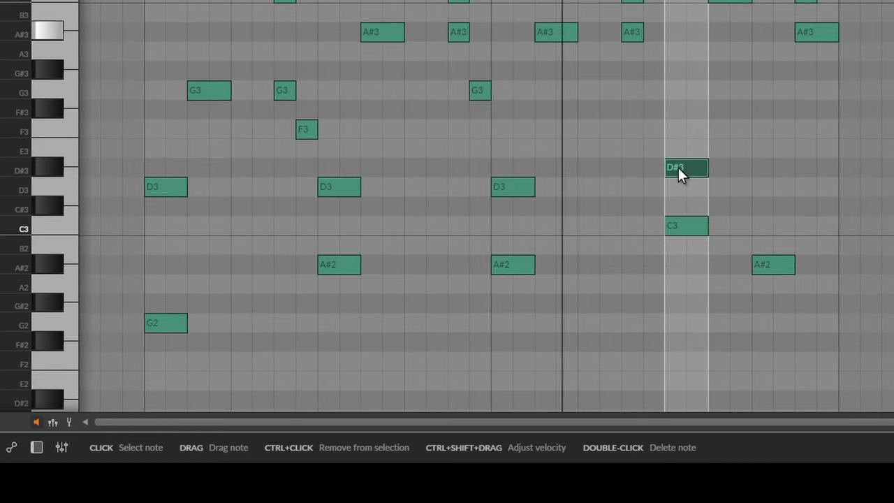
double_click(757, 190)
drag(765, 187, 761, 225)
click(846, 224)
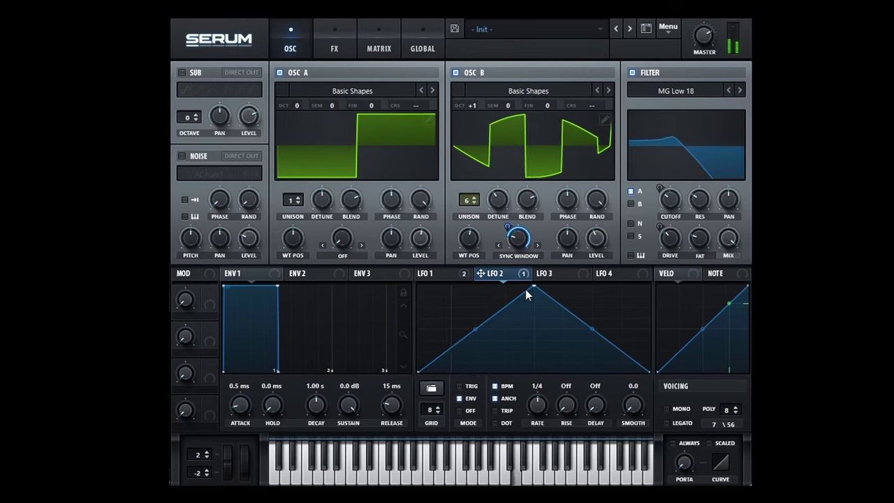
Step: Reshape Serum's LFO 2 into a concave falling curve starting at its peak, and set its rate to 1/8
drag(534, 285, 333, 189)
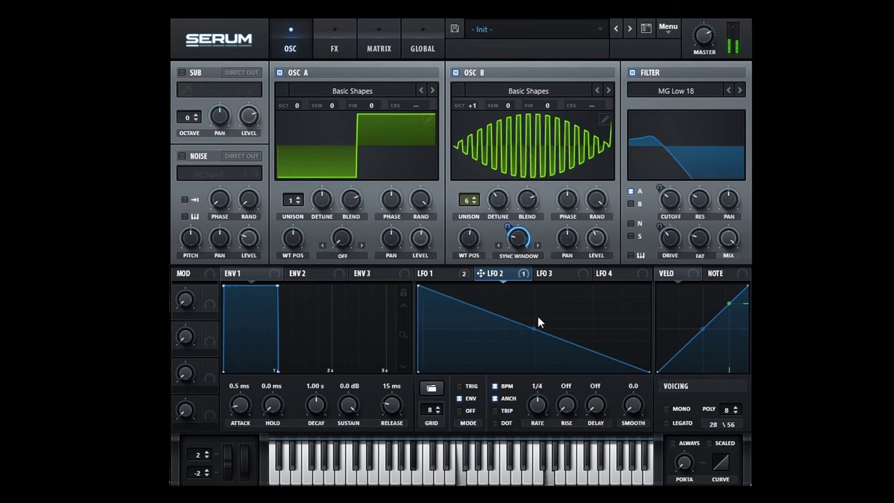
drag(536, 335, 536, 347)
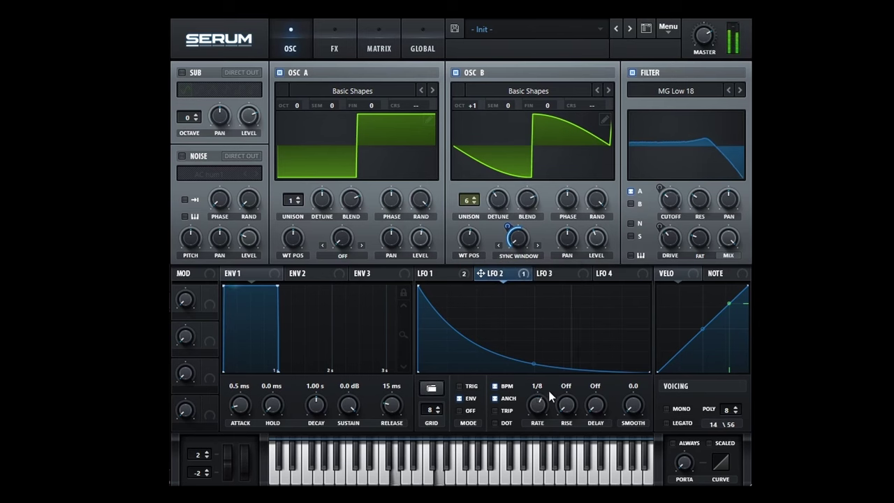
double_click(448, 315)
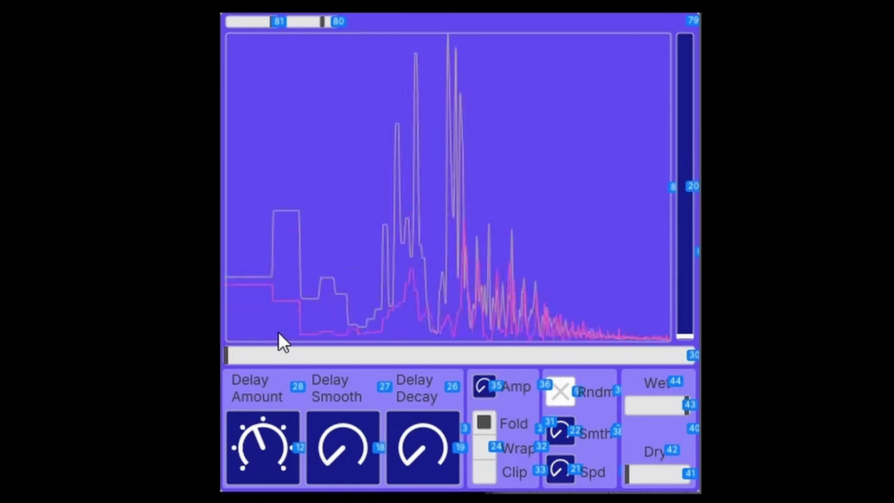
Step: Adjust the EB_SPECTRALLPASS Delay Amount and bring Delay Smooth and Delay Decay to about their middle positions
drag(278, 331, 255, 386)
drag(346, 423, 347, 377)
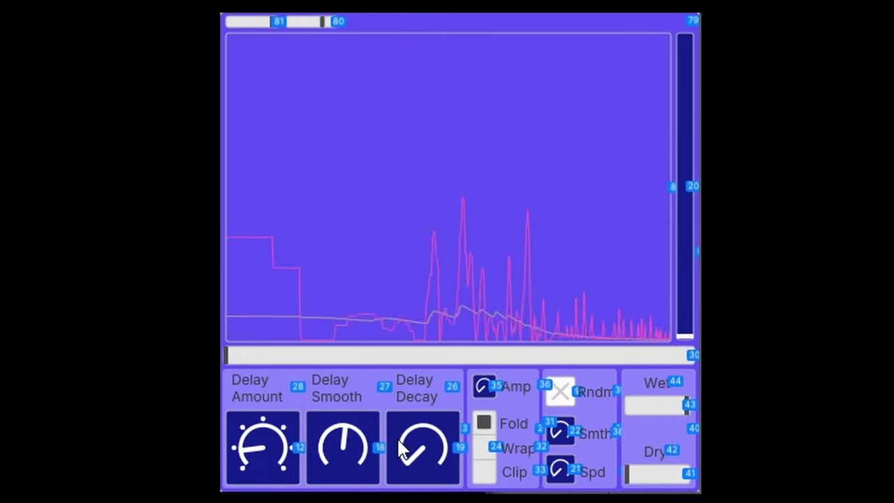
drag(402, 436, 413, 475)
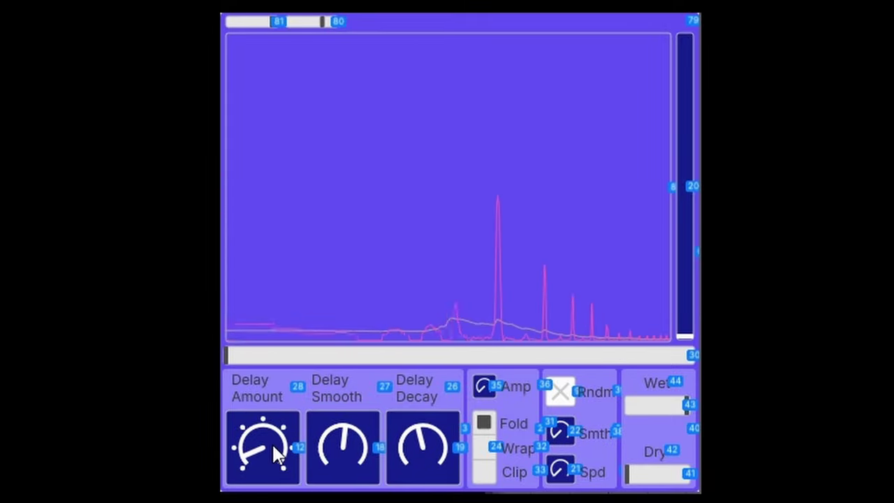
Step: Raise the Delay Amount, move the slider under the spectrum to about its middle, and set Delay Smooth slightly above its centre
mouse_move(272, 443)
mouse_down()
mouse_move(284, 359)
mouse_move(272, 390)
mouse_up()
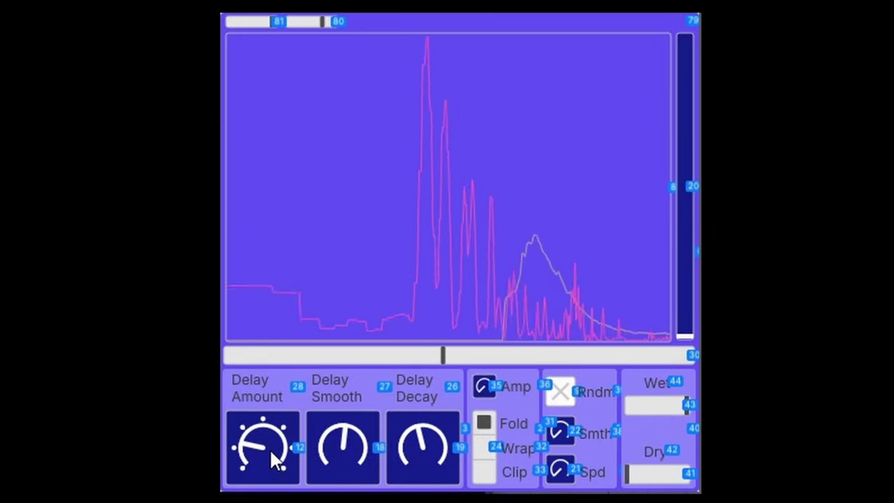
drag(276, 422, 276, 413)
drag(344, 437, 344, 465)
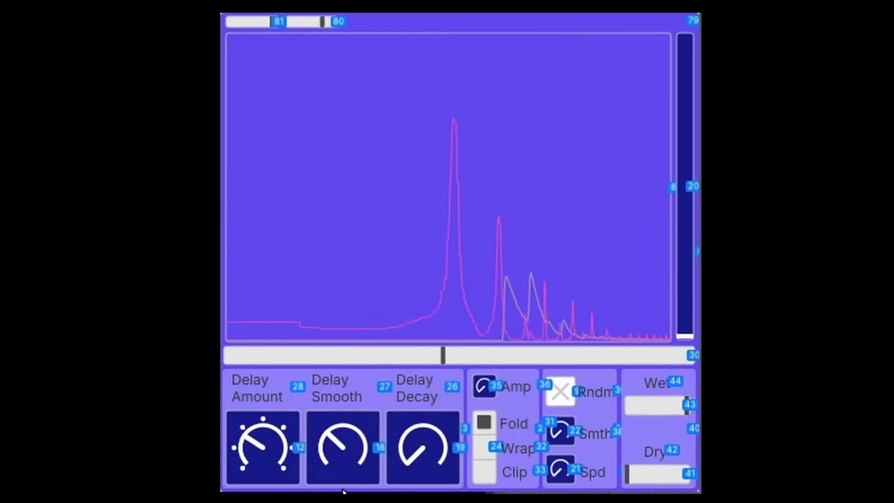
drag(353, 417, 361, 392)
Step: Set the Delay Amount to about a quarter of its range and return the slider under the spectrum to its minimum
drag(273, 437, 272, 472)
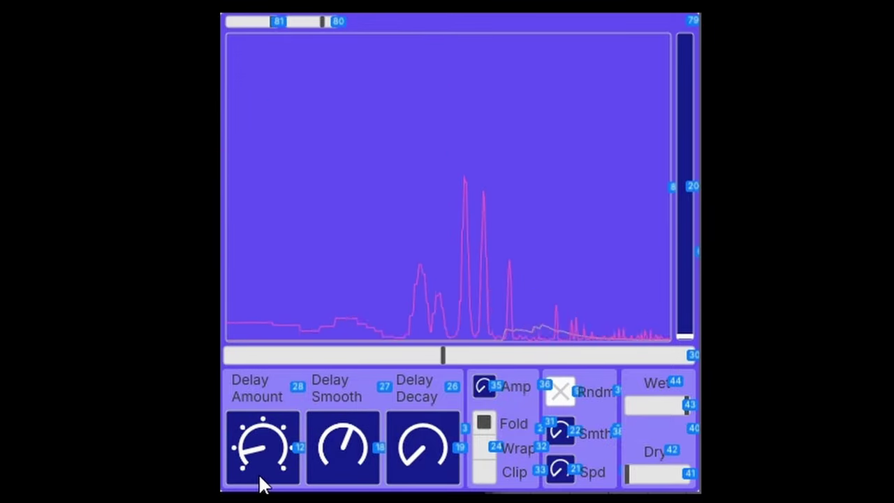
drag(276, 422, 270, 459)
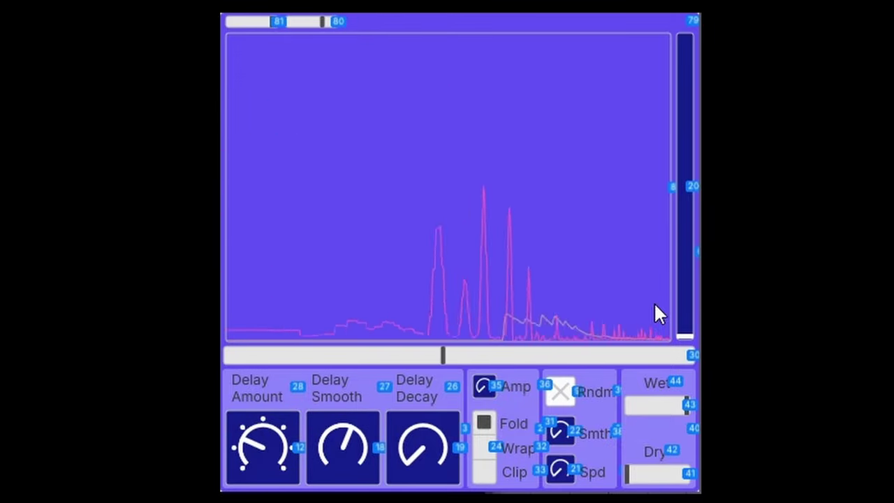
mouse_move(679, 302)
mouse_down()
mouse_move(692, 164)
mouse_move(674, 301)
mouse_up()
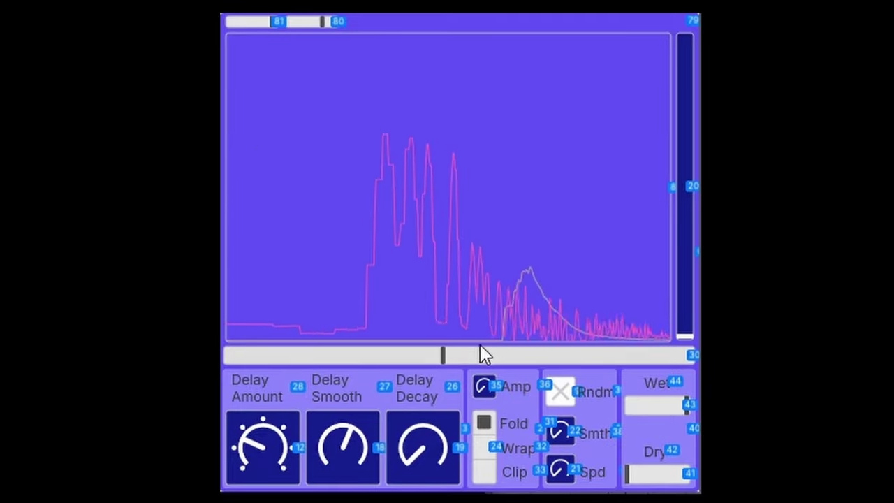
drag(462, 358, 405, 376)
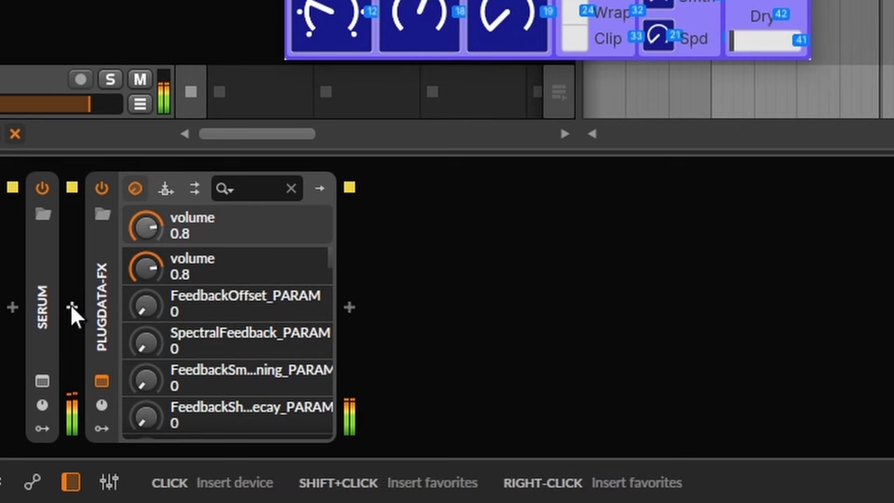
Step: Insert a Multiband FX-3 after Serum and move the plugdata-fx device into its Mid band
click(69, 305)
text(multi)
key(Down)
key(Down)
key(Down)
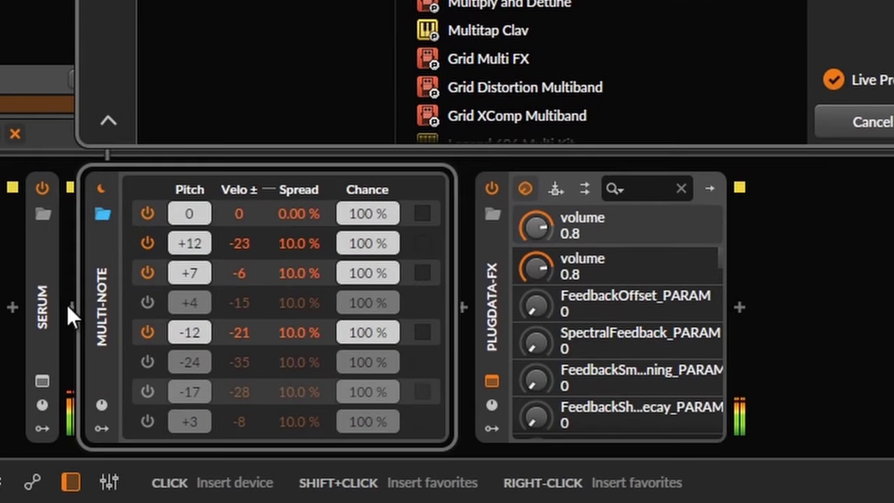
key(Return)
drag(405, 307, 236, 194)
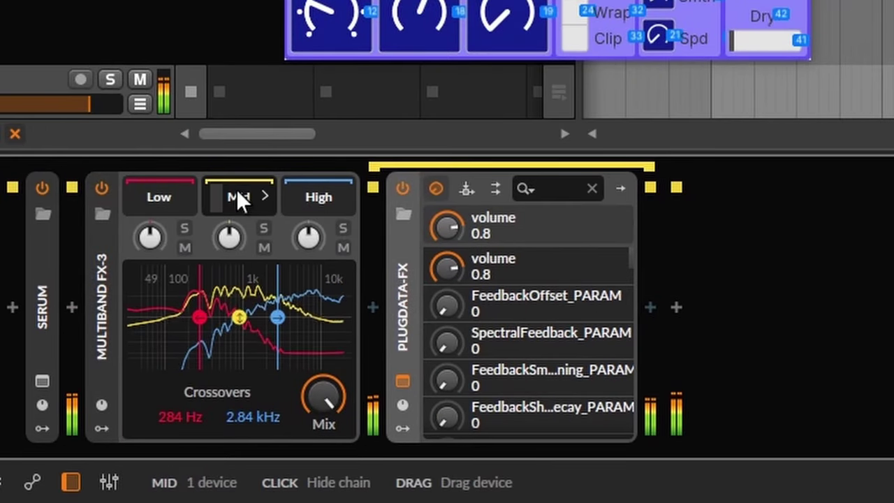
Step: Set the Multiband FX-3 crossovers to 775 Hz and 3.23 kHz, and move the slider under the spectrum to about one third
mouse_move(262, 401)
mouse_down()
mouse_move(262, 367)
mouse_move(262, 430)
mouse_move(262, 407)
mouse_up()
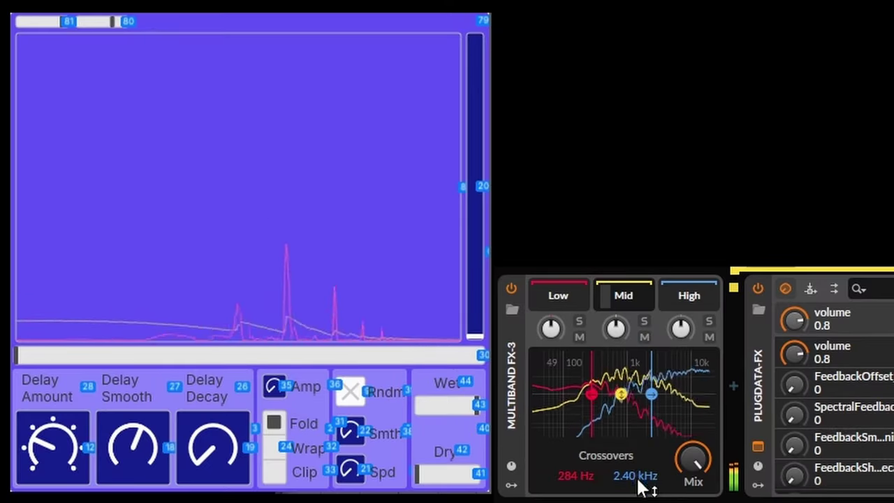
drag(639, 478, 640, 458)
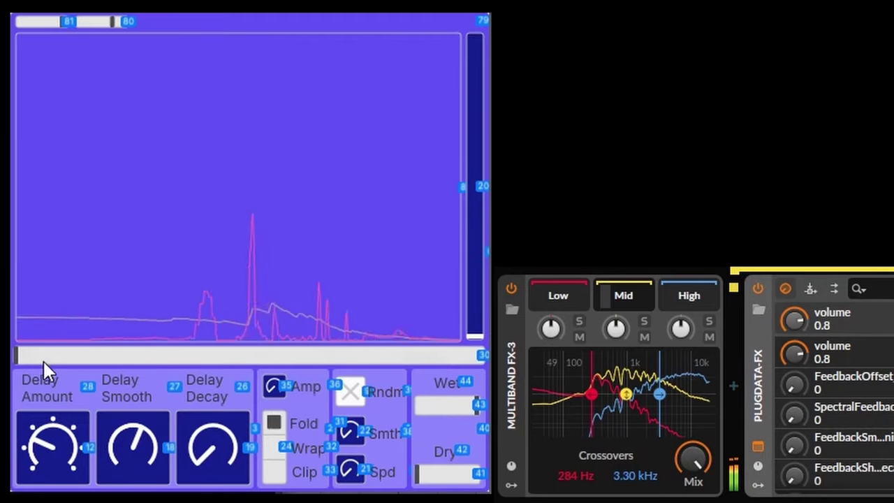
drag(40, 363, 194, 365)
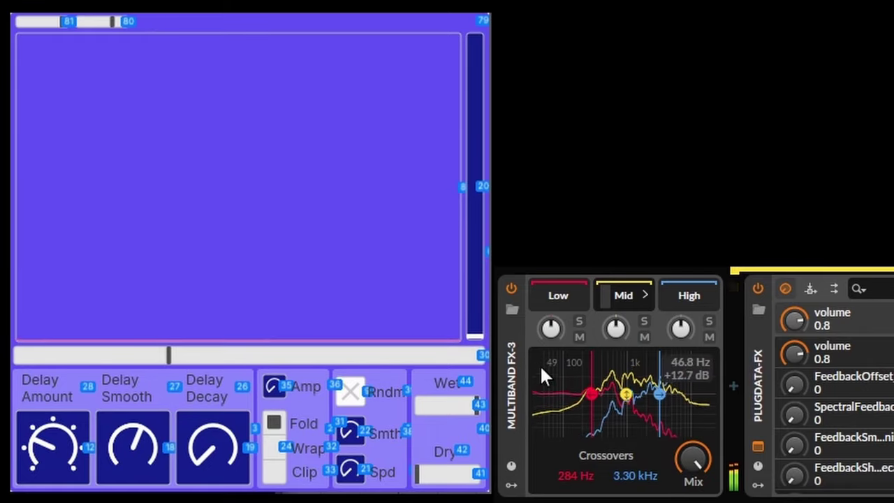
drag(589, 478, 589, 449)
mouse_move(635, 476)
mouse_down()
mouse_move(635, 494)
mouse_move(635, 476)
mouse_up()
Step: Adjust the spectral effect's Delay Amount while auditioning it, and raise Delay Decay slightly above its minimum
drag(68, 433, 70, 379)
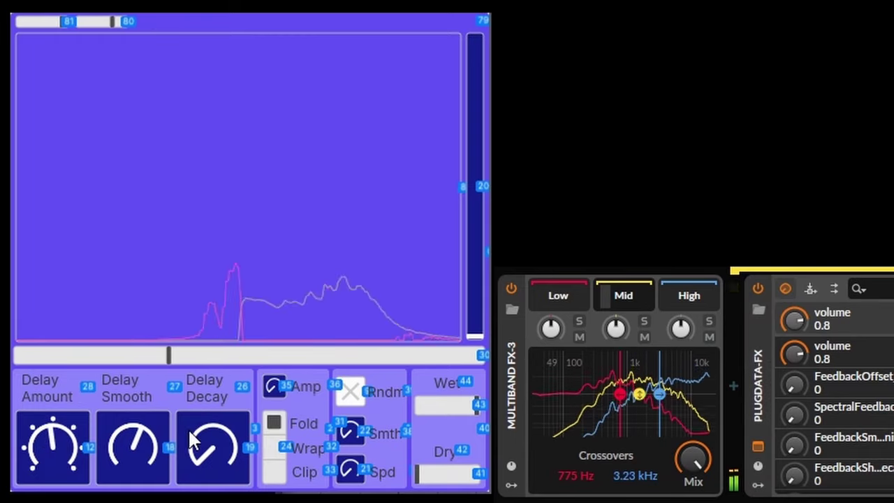
drag(189, 428, 244, 256)
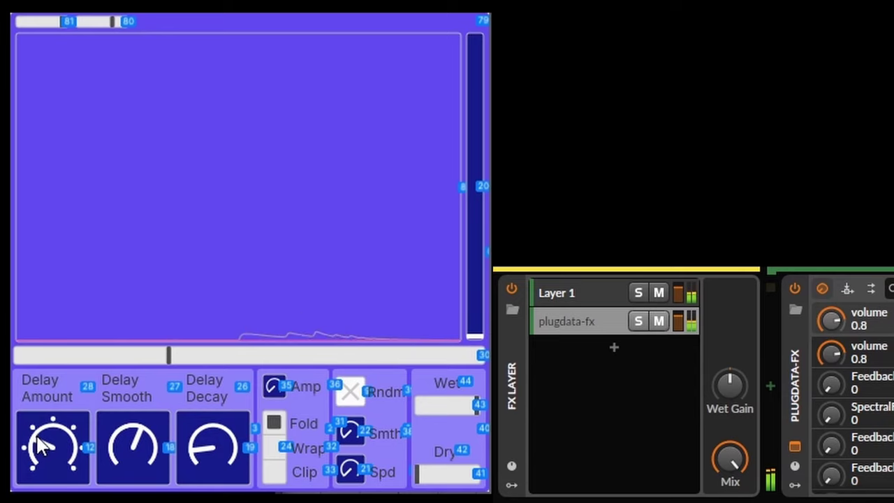
mouse_move(40, 435)
mouse_down()
mouse_move(54, 397)
mouse_move(49, 425)
mouse_up()
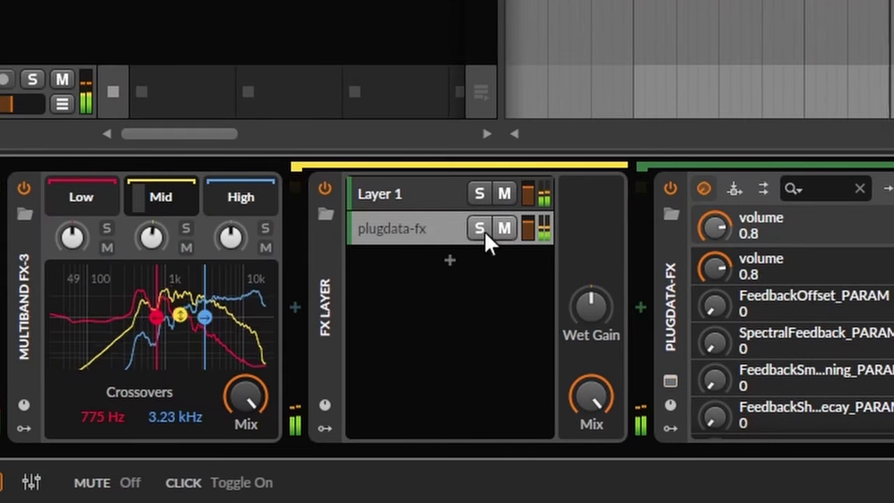
Step: Solo the plugdata-fx chain in the FX Layer and collapse the plugdata-fx device
click(638, 321)
double_click(673, 283)
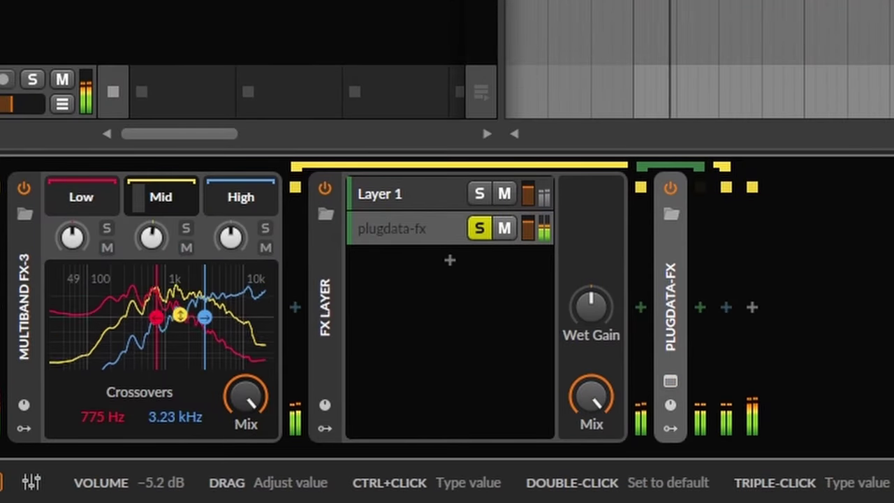
Step: Solo the Mid band and shape the Volcano 3 after plugdata-fx with a Gentle high pass at about 659 Hz
click(186, 228)
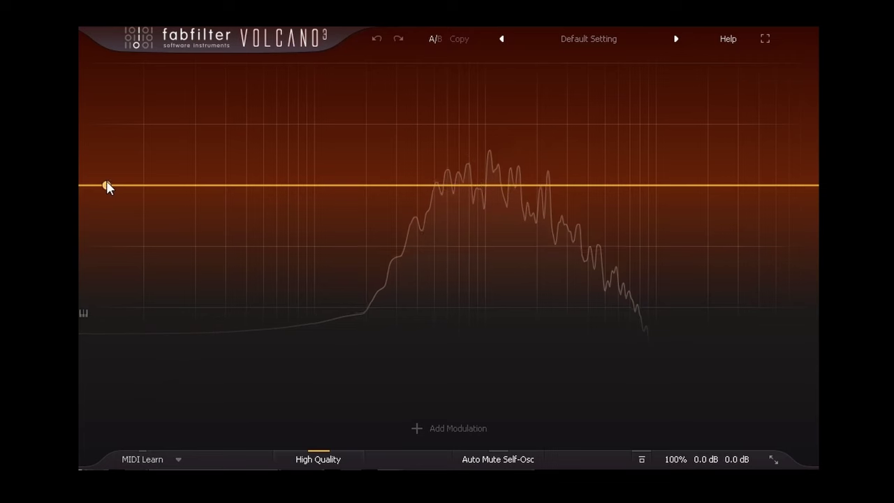
drag(106, 186, 451, 283)
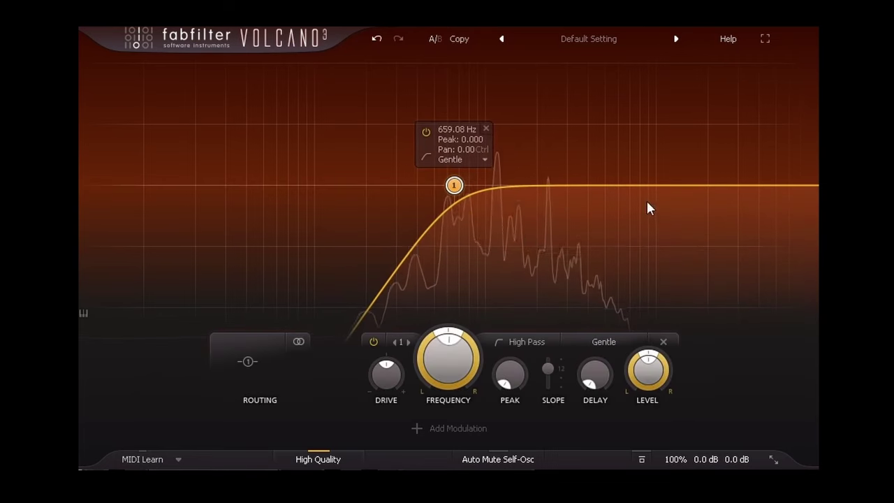
drag(764, 187, 564, 248)
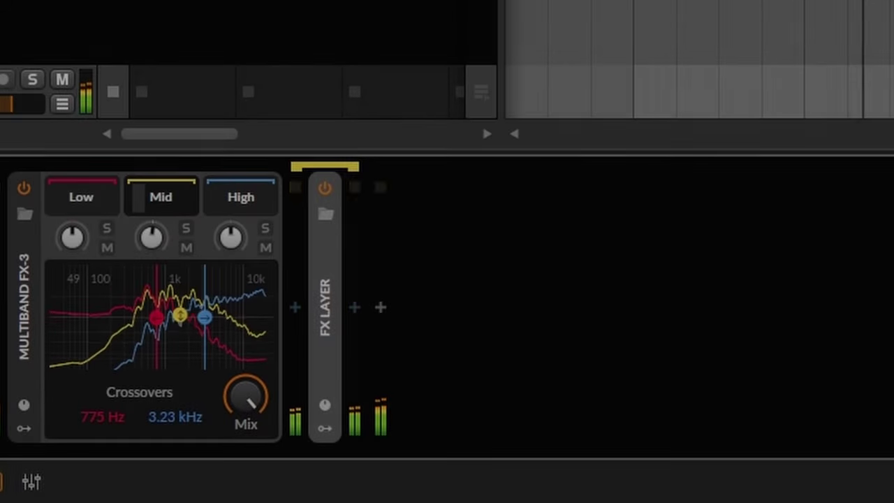
Step: Solo the Multiband FX-3's High band and add an FX Layer with a plugdata-fx chain running the N-SloMo patch
click(240, 198)
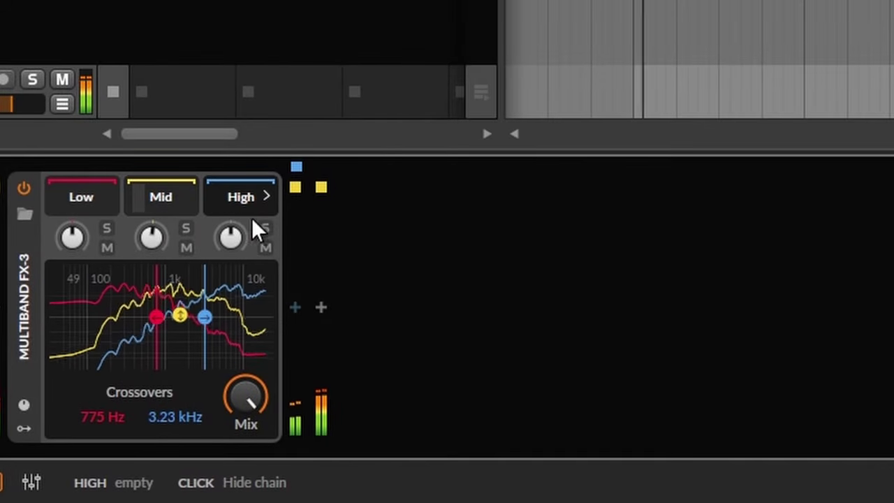
click(265, 230)
click(295, 308)
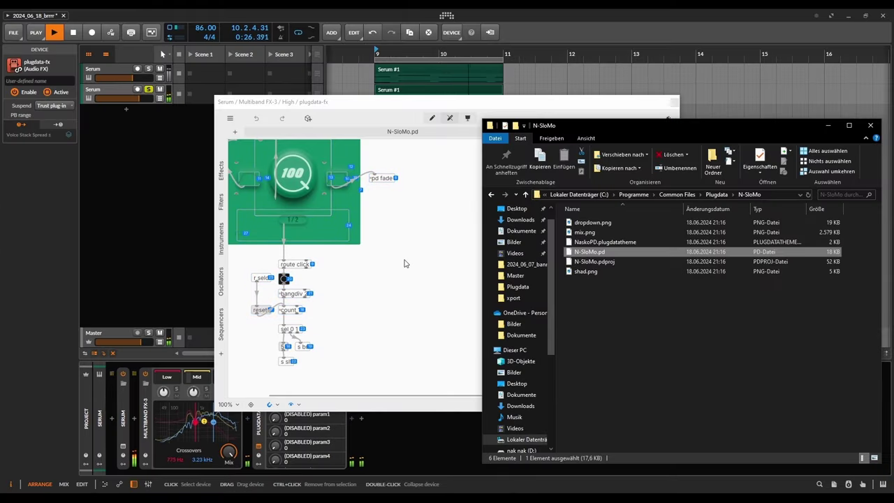
click(404, 263)
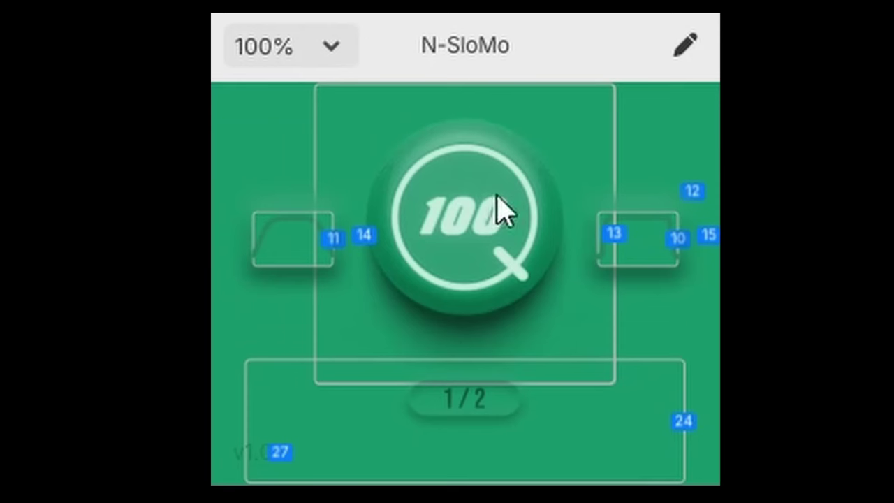
mouse_move(487, 235)
mouse_down()
mouse_move(487, 336)
mouse_move(487, 235)
mouse_up()
click(408, 382)
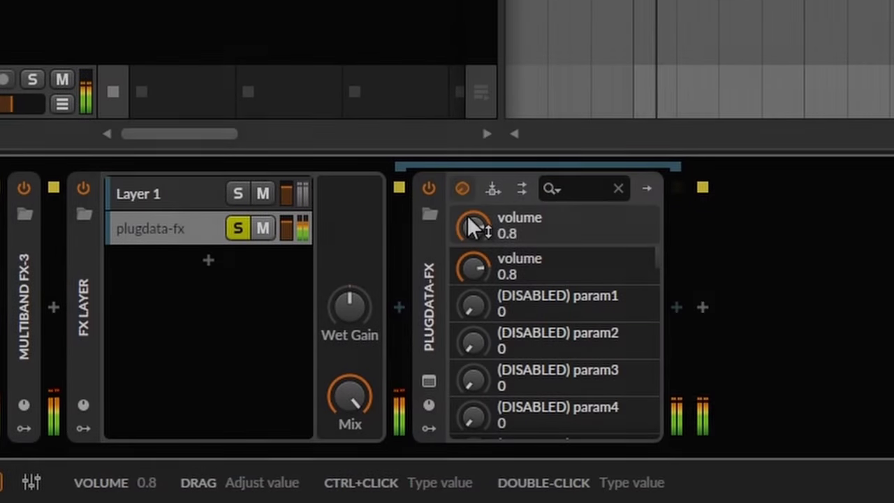
Step: Set the volume of the High band's plugdata-fx to 0.49 and show its plugin window
drag(468, 218, 468, 258)
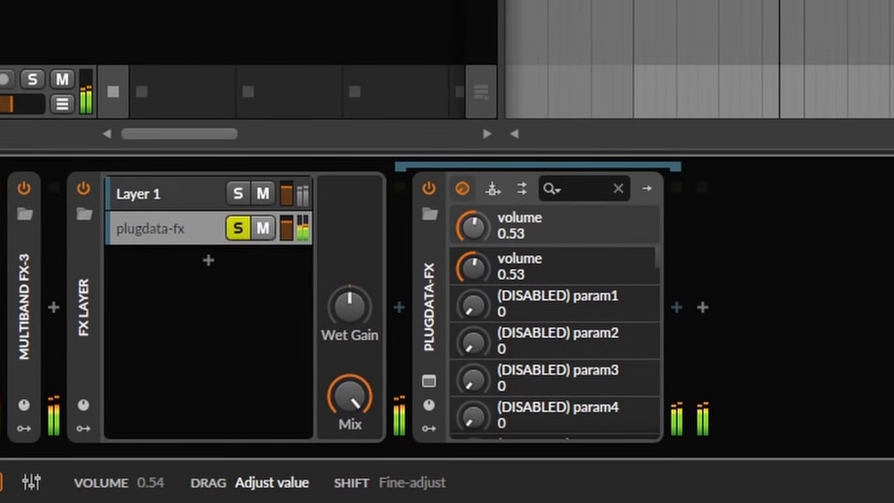
mouse_move(473, 227)
mouse_down()
mouse_move(473, 238)
mouse_move(473, 224)
mouse_up()
click(429, 381)
Step: Compare the plugdata-fx layer unsoloed, muted and soloed against Layer 1, and collapse its device
click(239, 225)
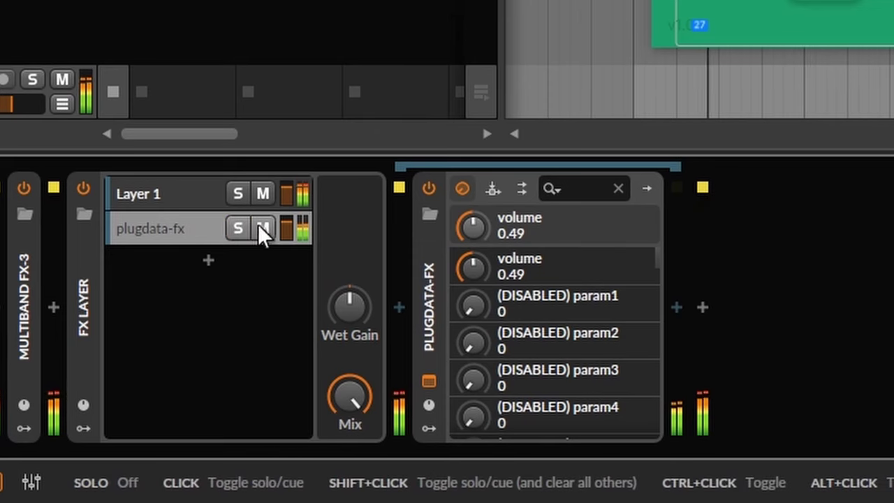
click(263, 225)
click(263, 224)
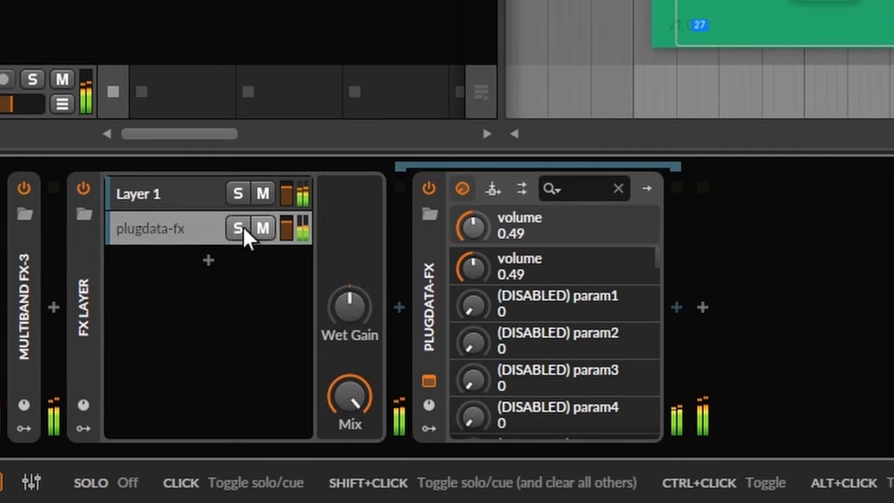
click(239, 228)
double_click(424, 305)
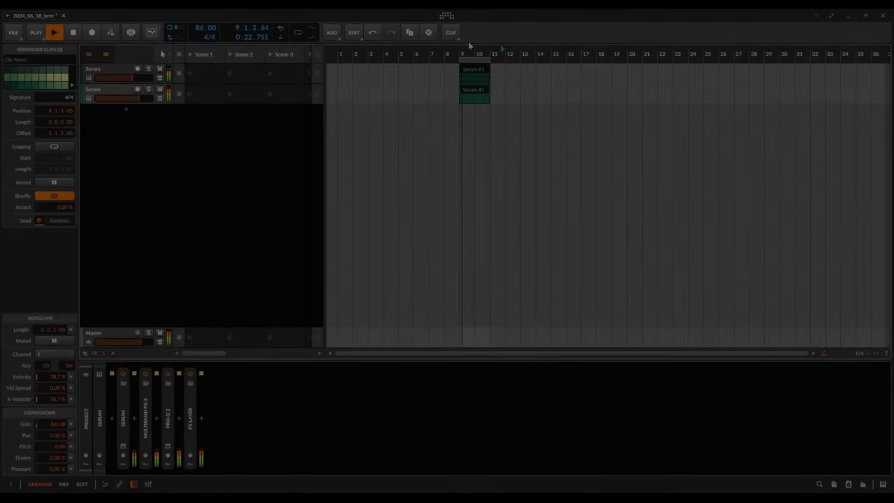
Step: Duplicate the clips on both Serum tracks and place the copies at bar 13
key(ctrl+d)
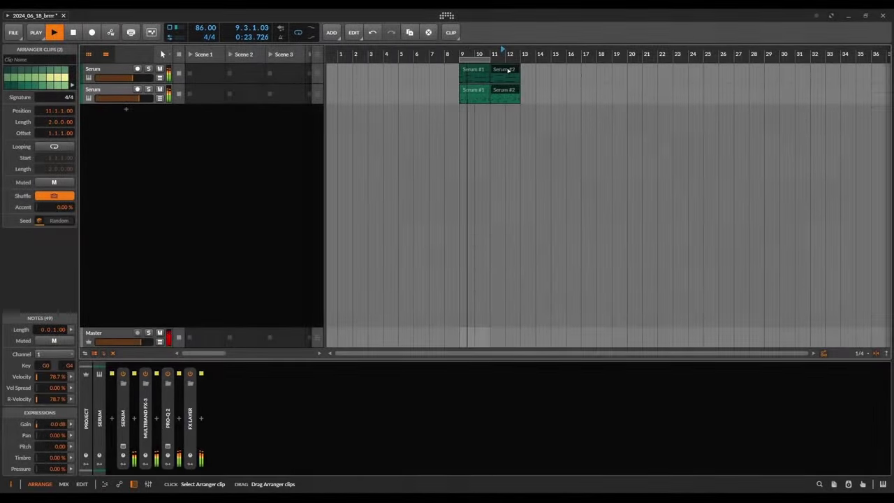
drag(508, 70, 535, 69)
Step: Duplicate the upper Serum track, deleting the bar 9 clip from the copy and the bar 13 clip from the original
click(103, 68)
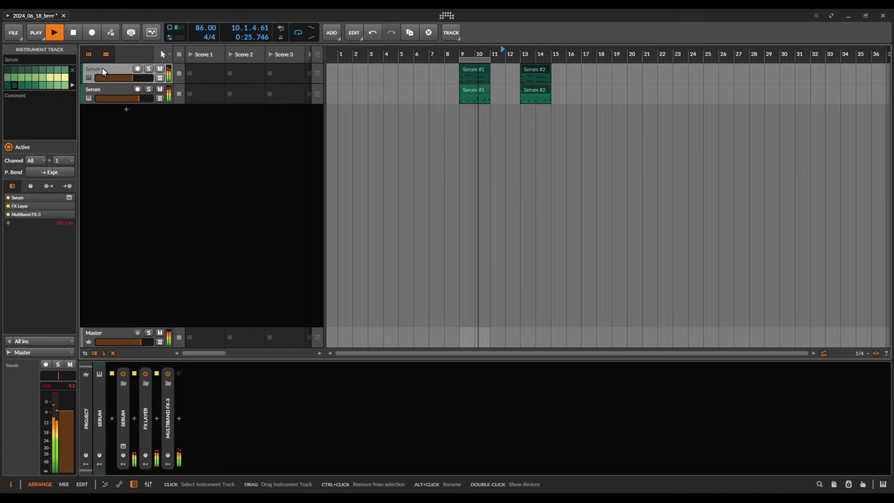
key(ctrl+d)
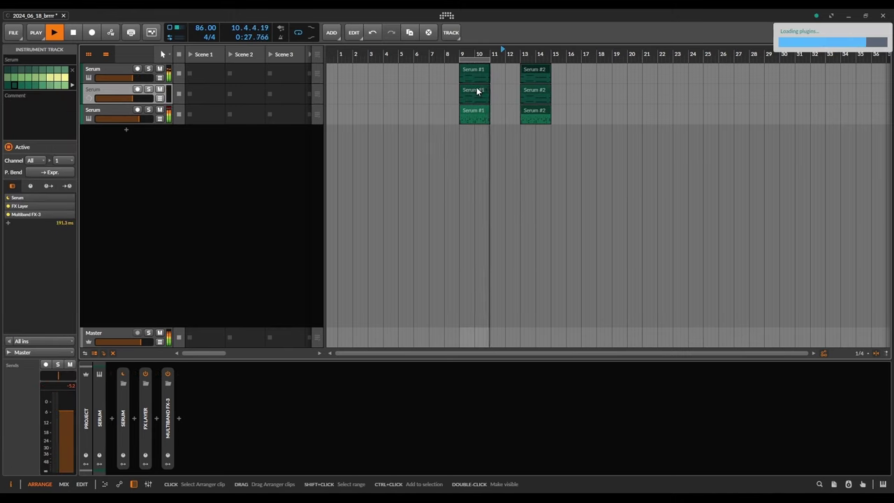
click(478, 90)
key(Delete)
click(532, 74)
key(Delete)
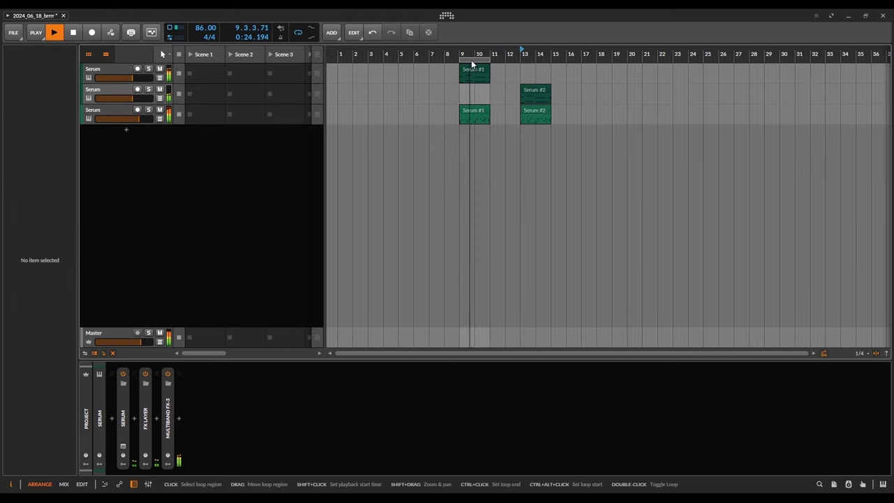
Step: Move the two-bar loop region to bar 13 and solo the duplicated Serum track
click(526, 62)
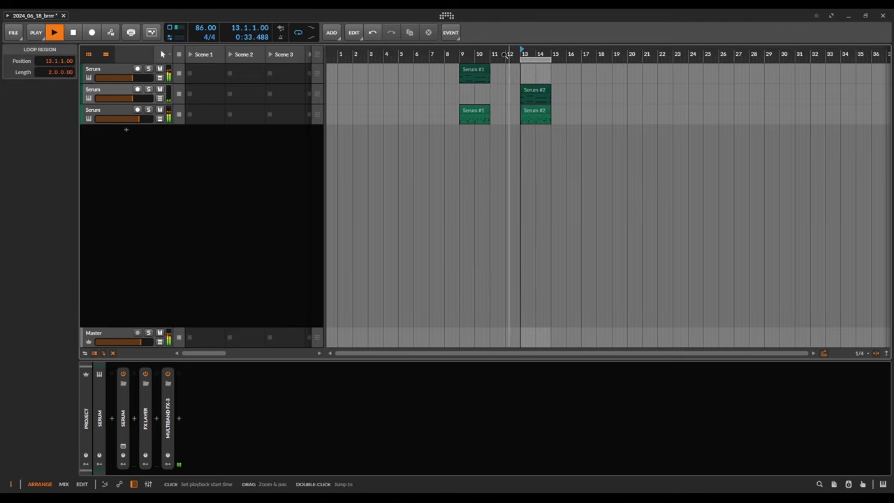
click(127, 93)
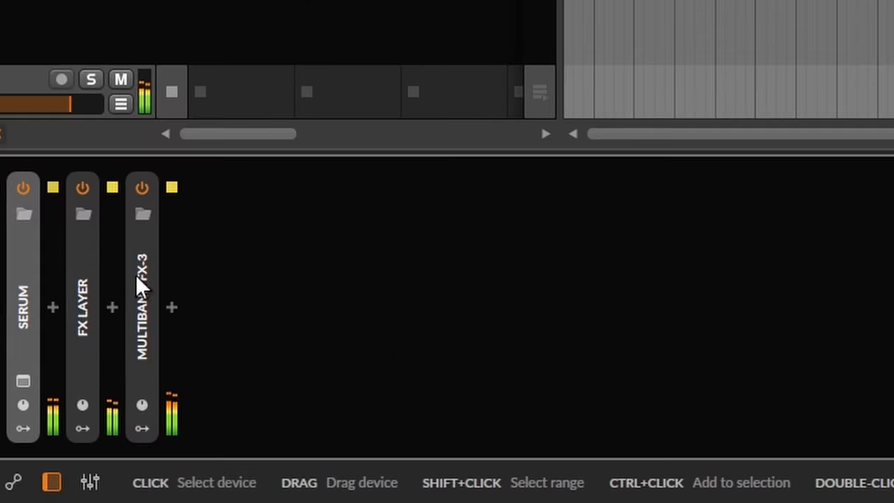
double_click(167, 410)
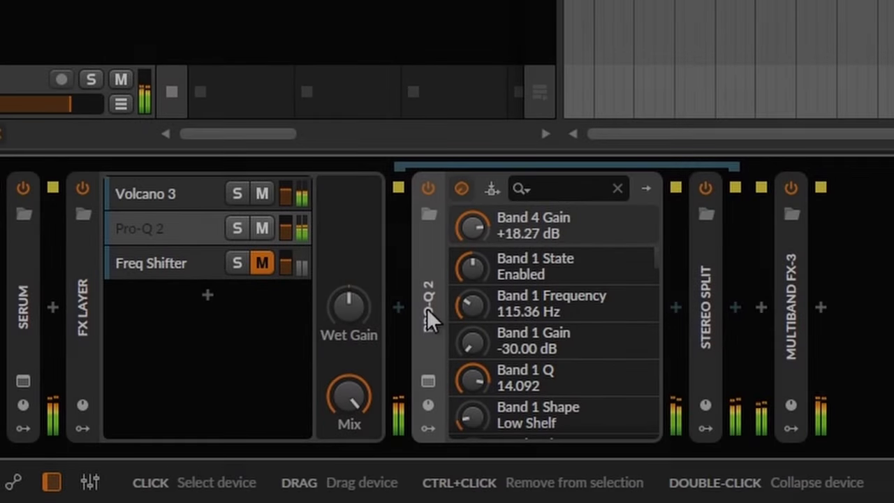
Step: In the FX Layer's Volcano 3, lower filter 2's cutoff with peak 0.000 and set filter 1 to 159.70 Hz with peak 0.095
double_click(427, 308)
click(185, 200)
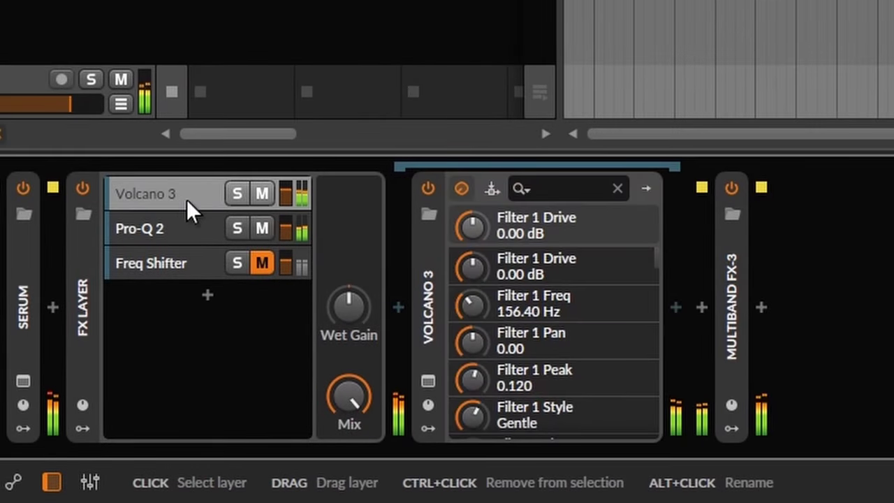
click(428, 380)
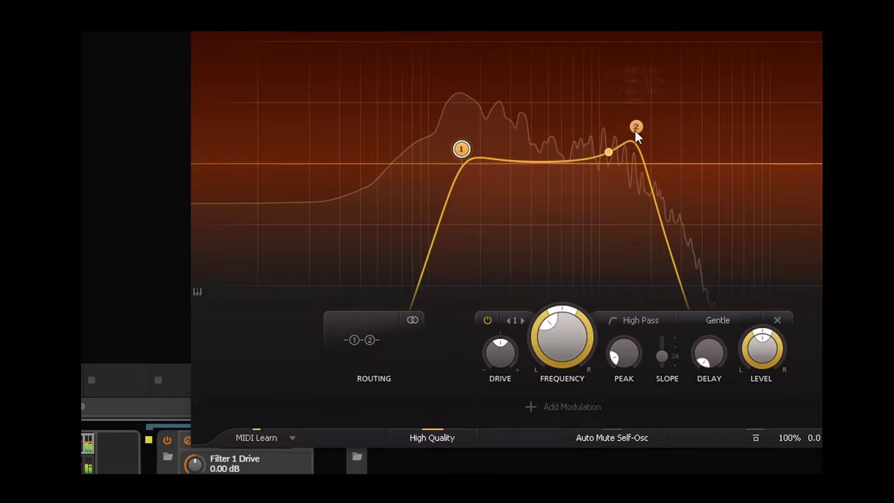
drag(635, 132, 566, 168)
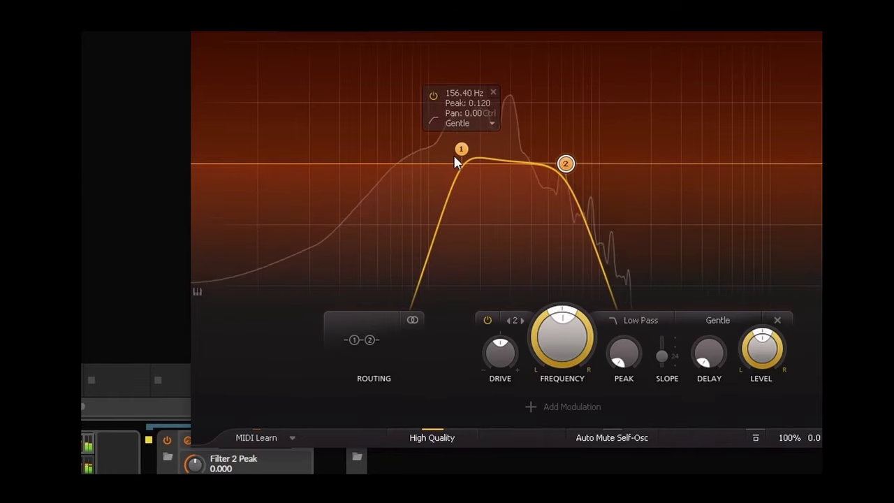
drag(454, 158, 471, 158)
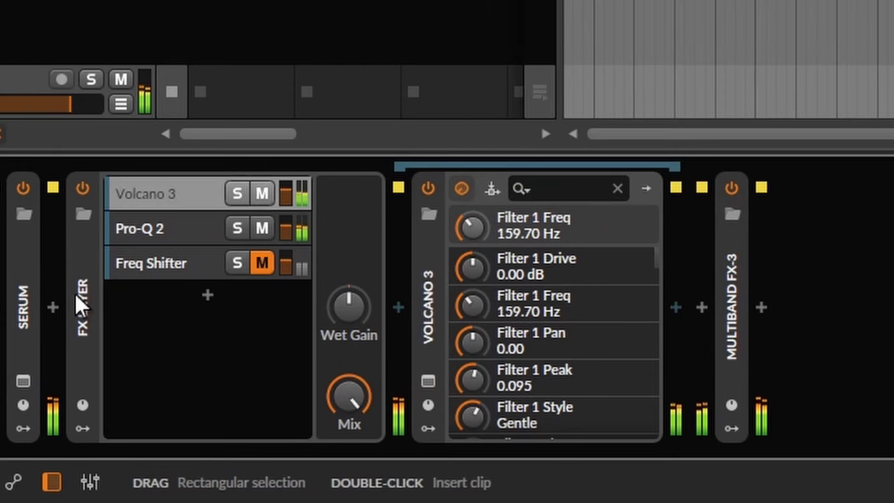
Step: Lower the Volcano 3 layer's volume, and unmute the Freq Shifter layer with its volume turned down slightly
drag(285, 195, 285, 206)
click(262, 258)
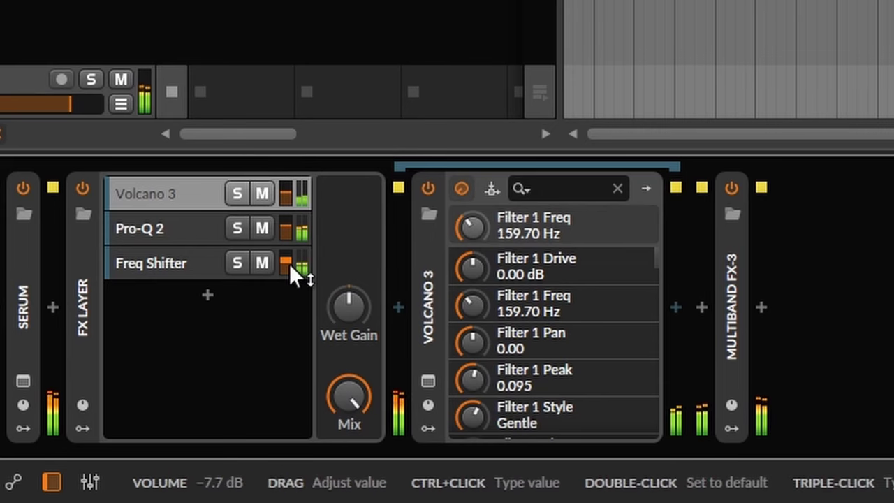
drag(287, 263, 288, 266)
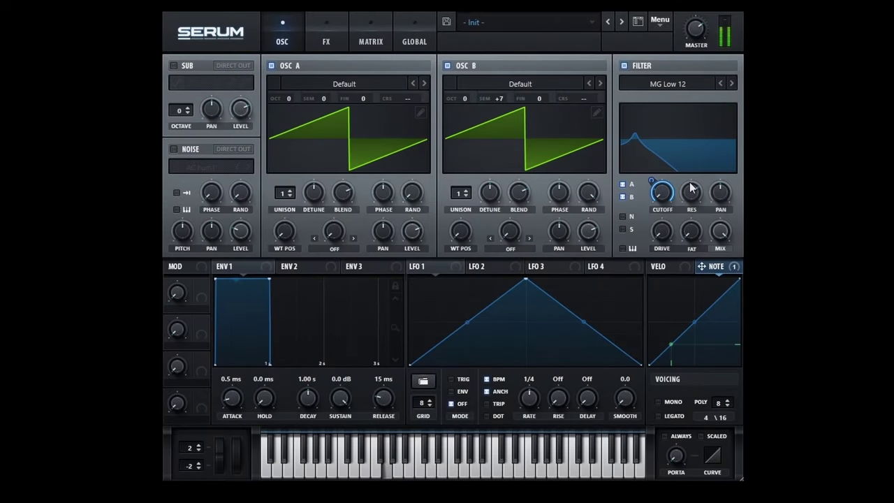
Step: Switch Serum's filter to MG Low 24 and fine-tune its cutoff, resonance and Fat amounts
drag(665, 195, 665, 187)
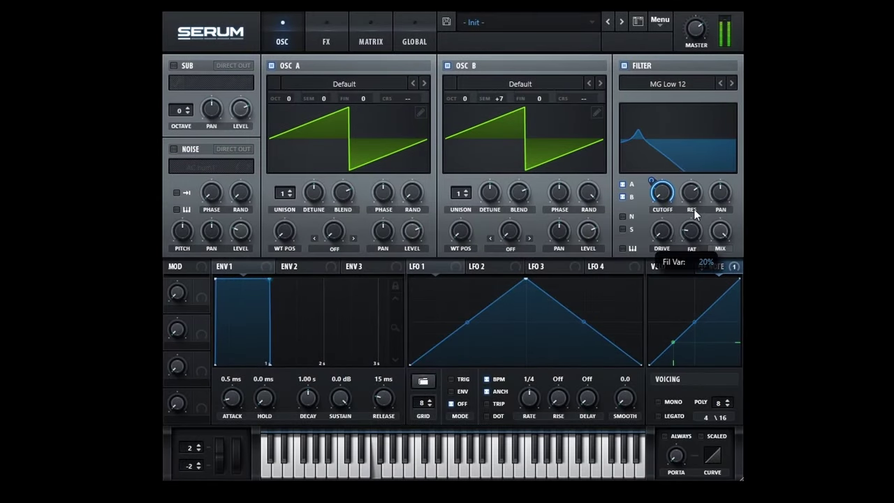
click(731, 83)
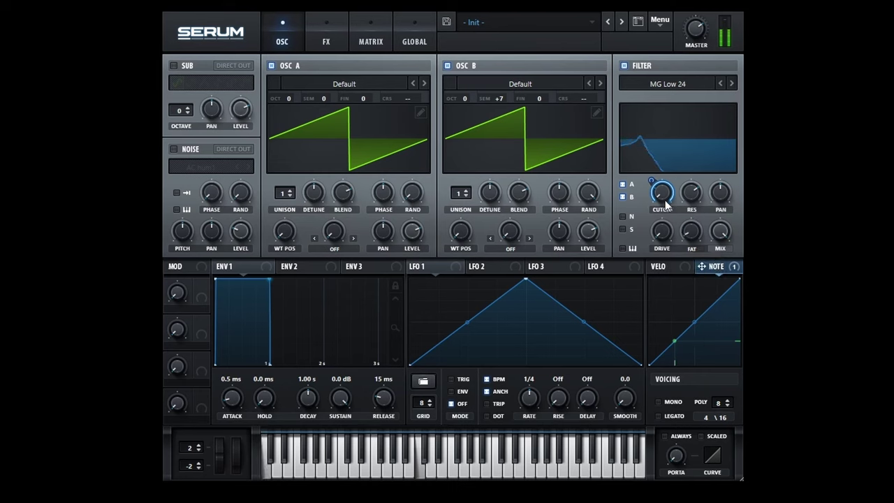
mouse_move(664, 193)
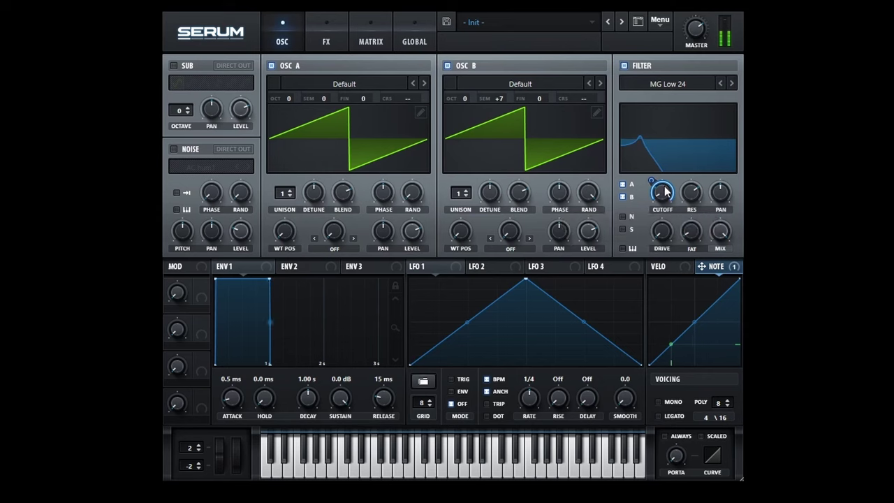
mouse_move(686, 207)
drag(698, 253, 693, 203)
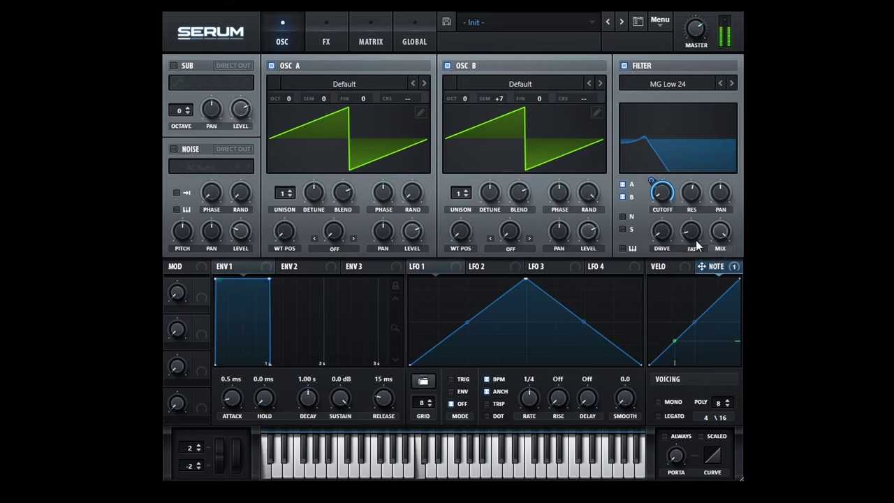
drag(694, 232, 695, 244)
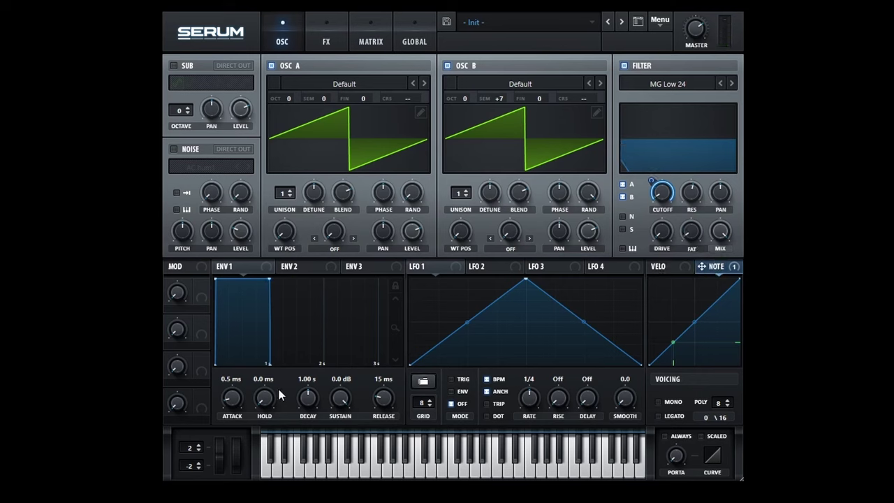
Step: Set the ENV 1 attack to 15 ms and enable the Sub oscillator with direct out, octave -1 and a reduced level
drag(238, 398, 248, 347)
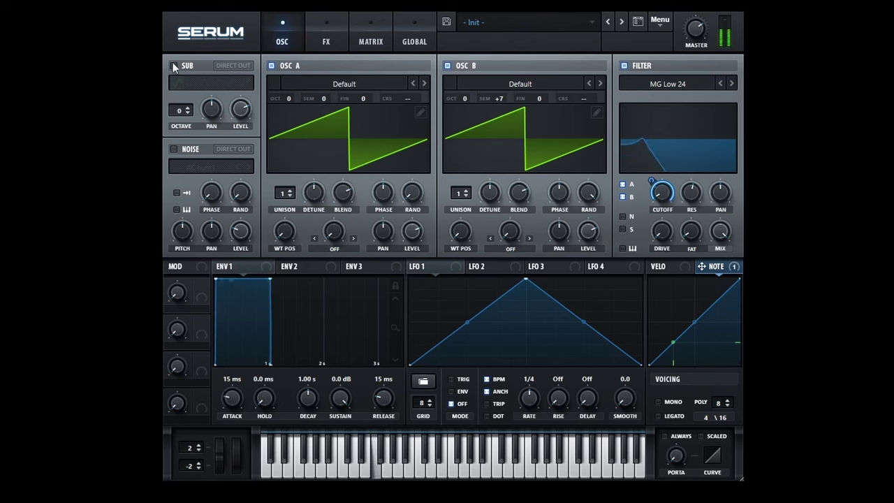
click(174, 65)
click(187, 113)
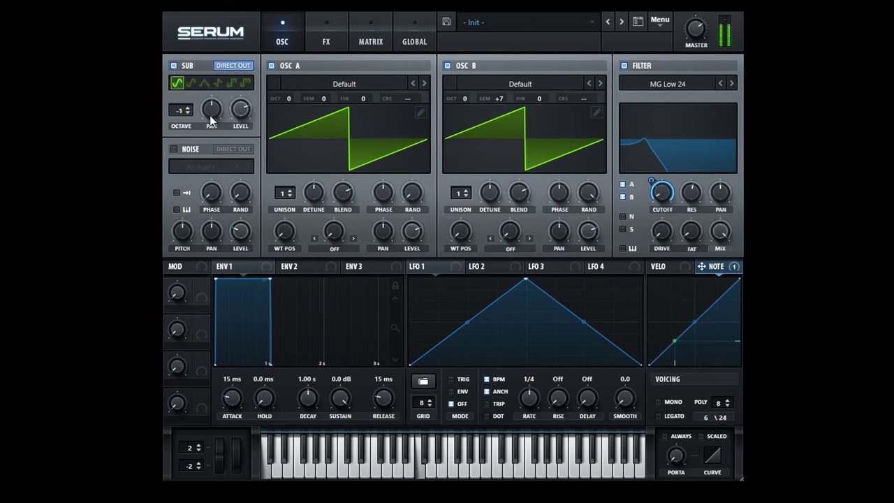
drag(252, 106, 241, 190)
click(188, 109)
Step: Change OSC A's wavetable to Basic Shapes
click(423, 83)
click(423, 82)
click(422, 82)
click(422, 82)
click(423, 83)
click(422, 83)
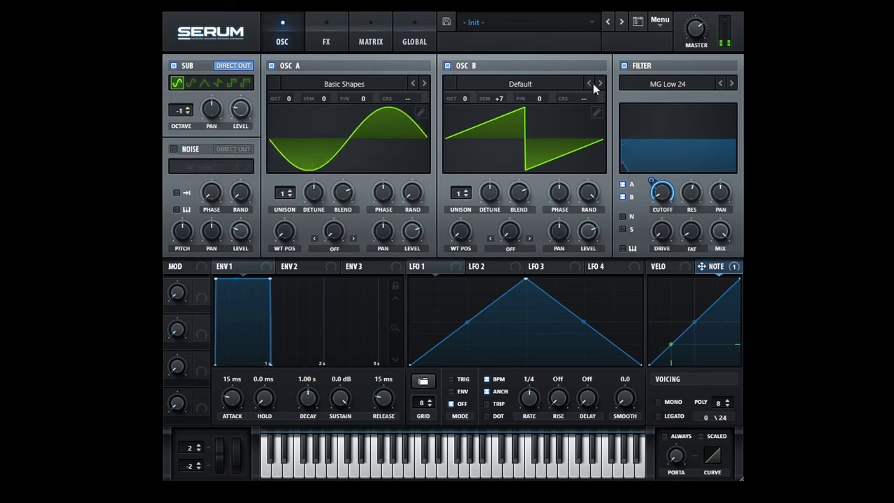
Step: Change OSC B's wavetable to Basic Shapes and raise its wavetable position to a descending sawtooth
click(600, 83)
click(600, 83)
click(600, 83)
click(600, 83)
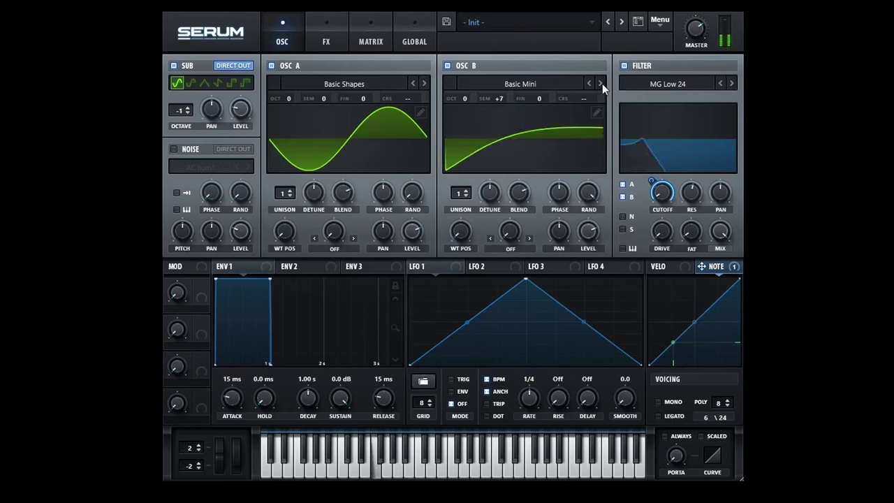
click(600, 83)
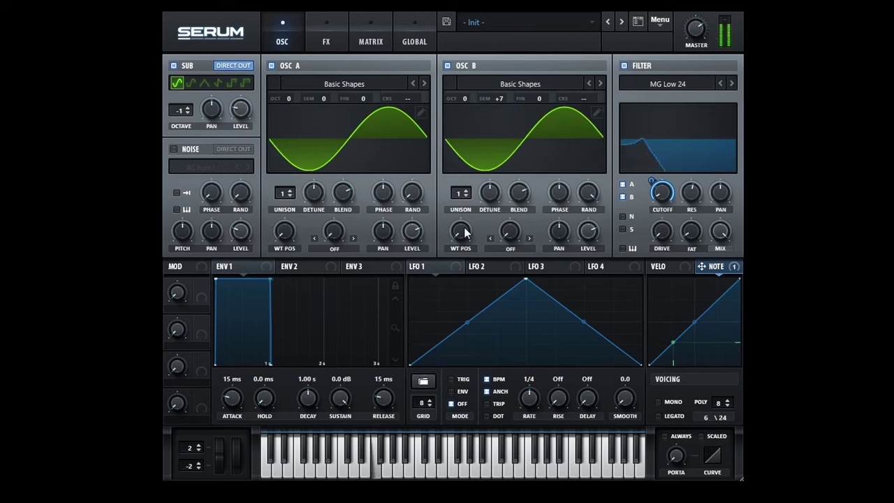
drag(459, 230, 471, 201)
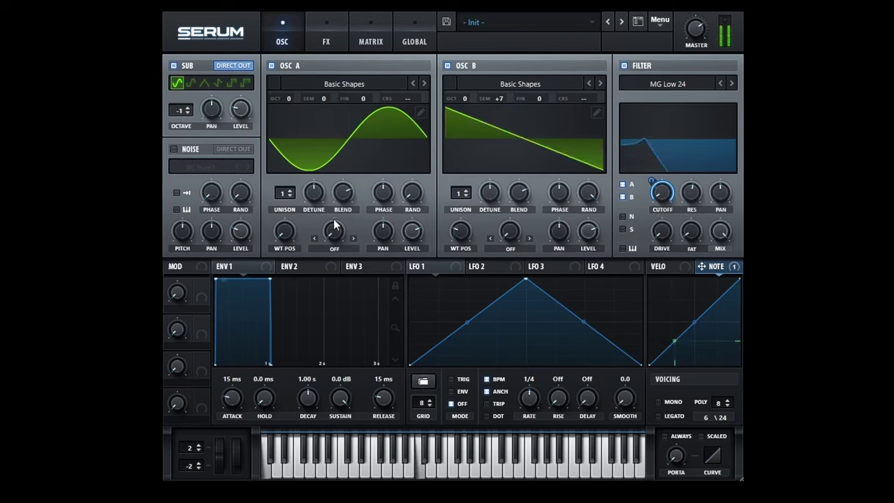
Step: Raise OSC A's wavetable position in Serum
drag(273, 223, 287, 195)
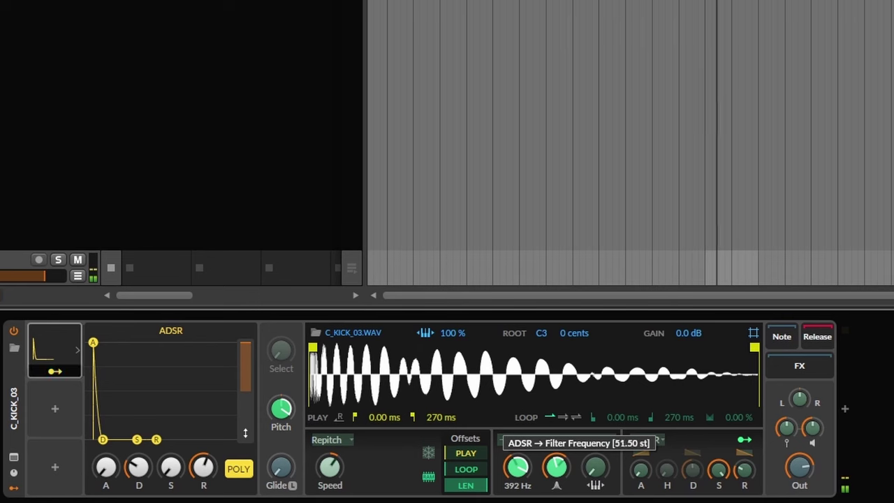
Step: Fine-tune the ADSR's filter modulation on the C_KICK_03 sampler, with pitch at -4.70 st and output at +2.8 dB
drag(521, 469, 521, 481)
drag(283, 412, 283, 420)
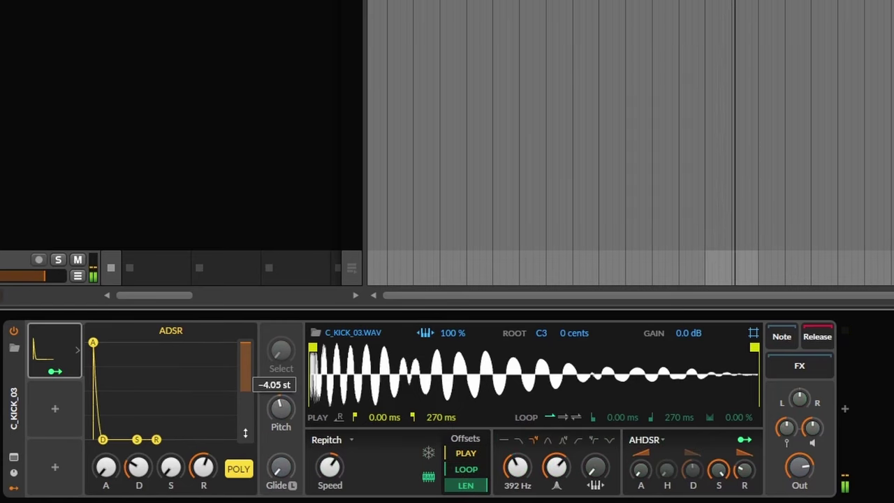
drag(283, 422, 283, 421)
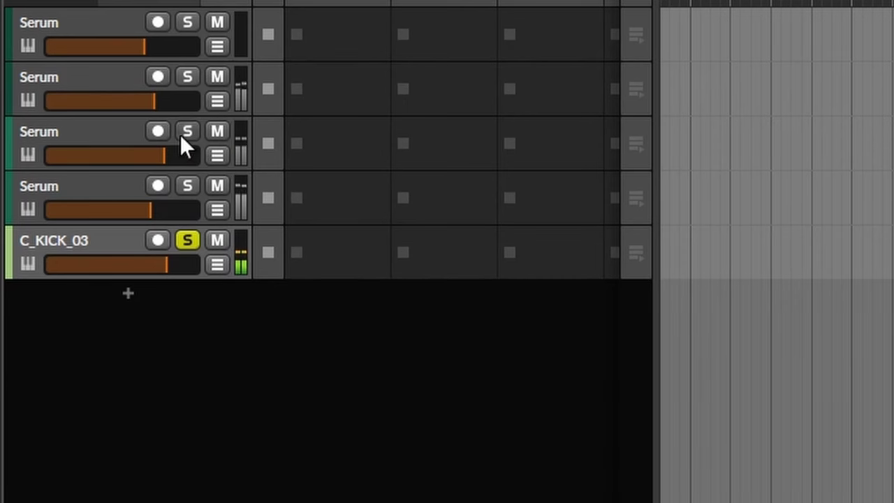
click(181, 133)
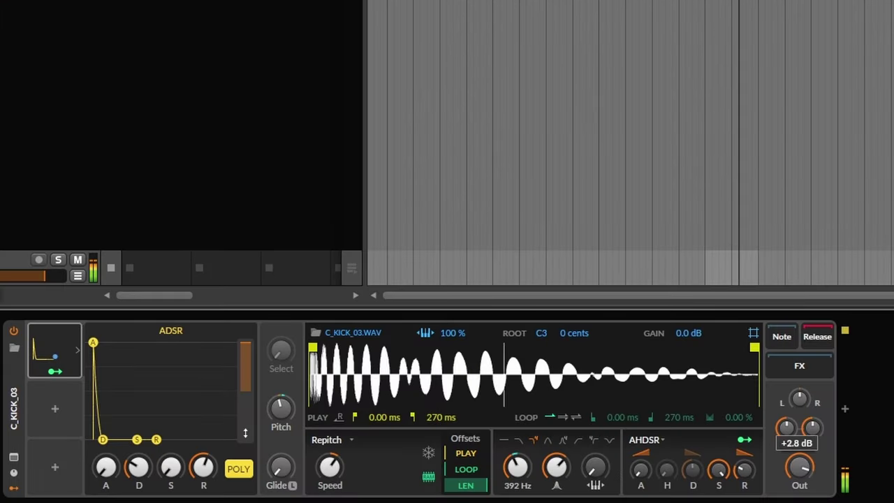
drag(287, 412, 286, 420)
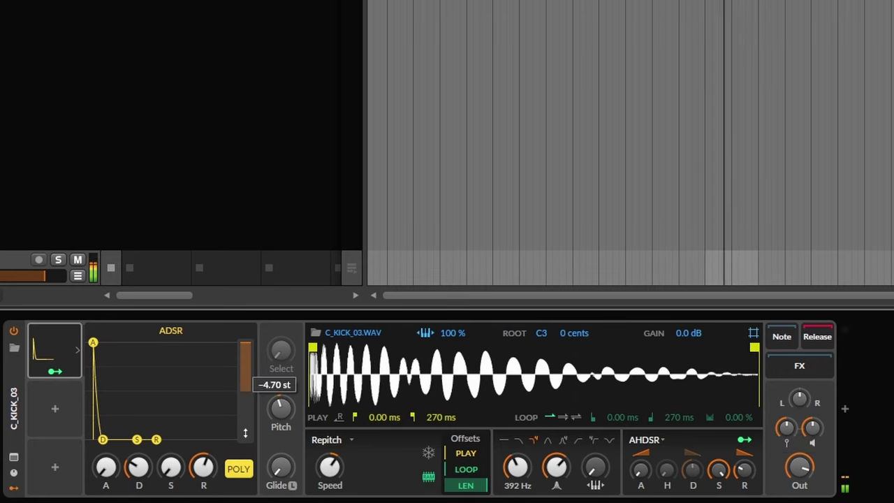
Step: Shorten the kick's ADSR decay and reshape its AHDSR with zero sustain and a raised hold, lowering the pitch slightly
mouse_move(145, 468)
mouse_down()
mouse_move(145, 449)
mouse_move(145, 475)
mouse_up()
drag(101, 440, 99, 439)
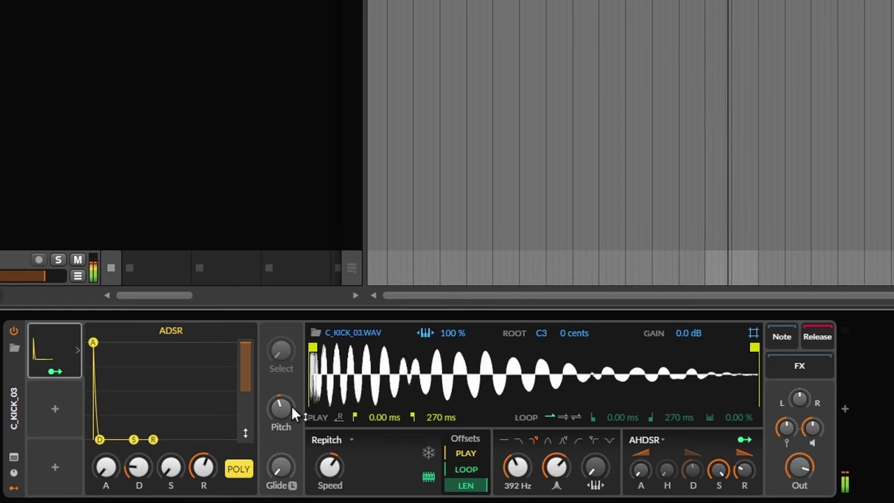
drag(293, 414, 294, 417)
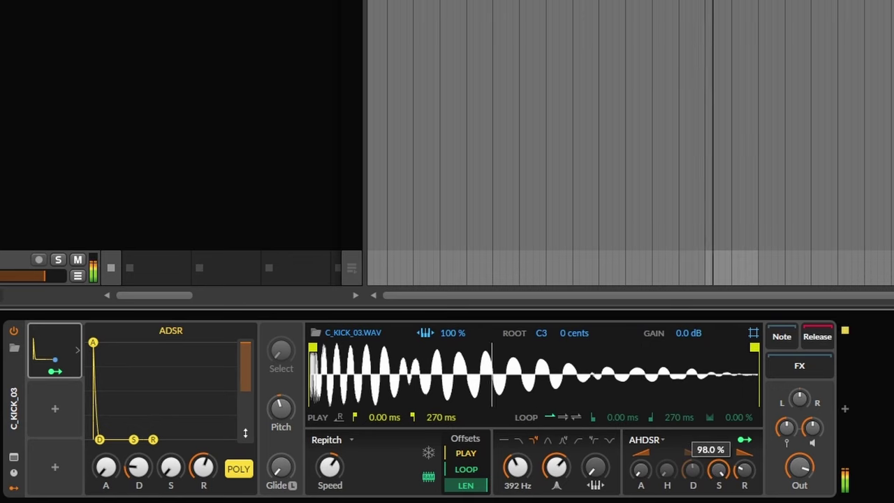
drag(719, 469, 719, 489)
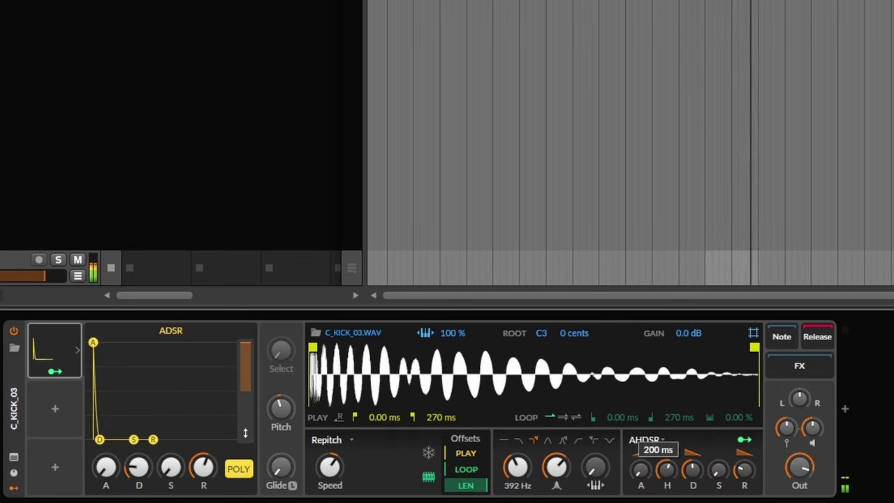
Step: Increase the ADSR modulation amount on the kick's pitch
click(54, 371)
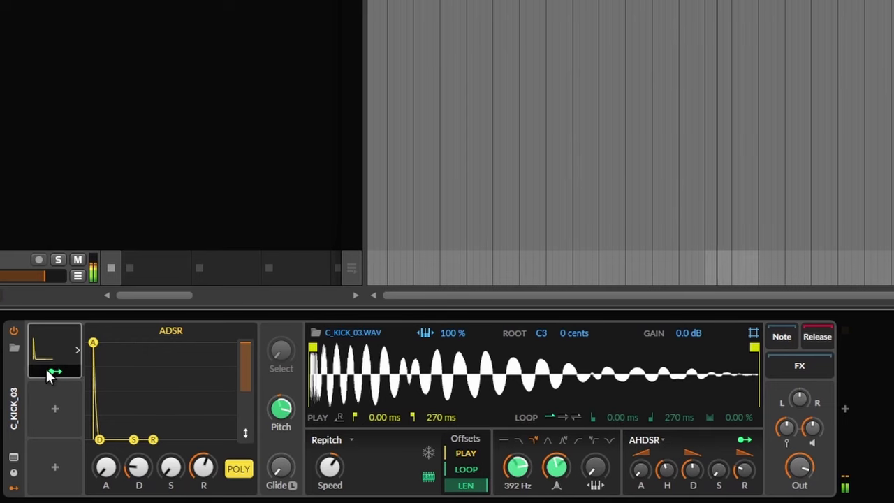
drag(281, 409, 281, 396)
drag(281, 396, 281, 398)
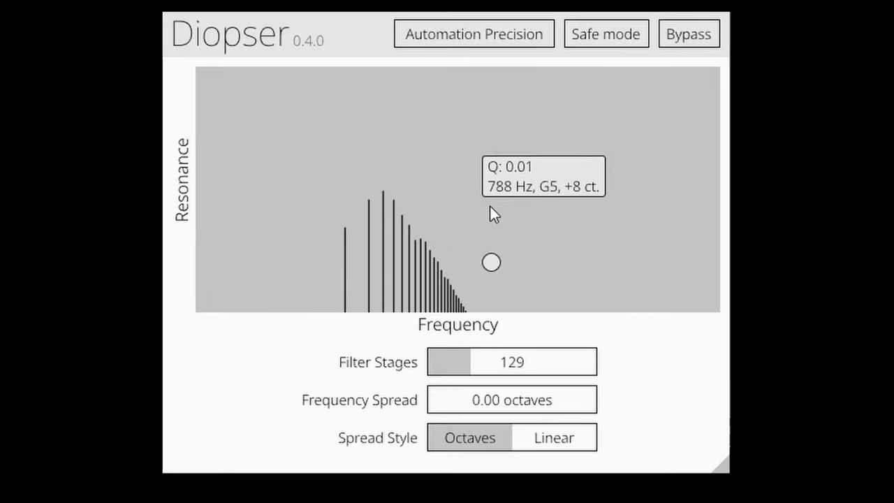
Step: Sweep Diopser's frequency and resonance on the kick, settling near 114 Hz and Q 0.01, with 293 filter stages
mouse_move(493, 256)
mouse_down()
mouse_move(417, 251)
mouse_move(487, 256)
mouse_move(481, 251)
mouse_up()
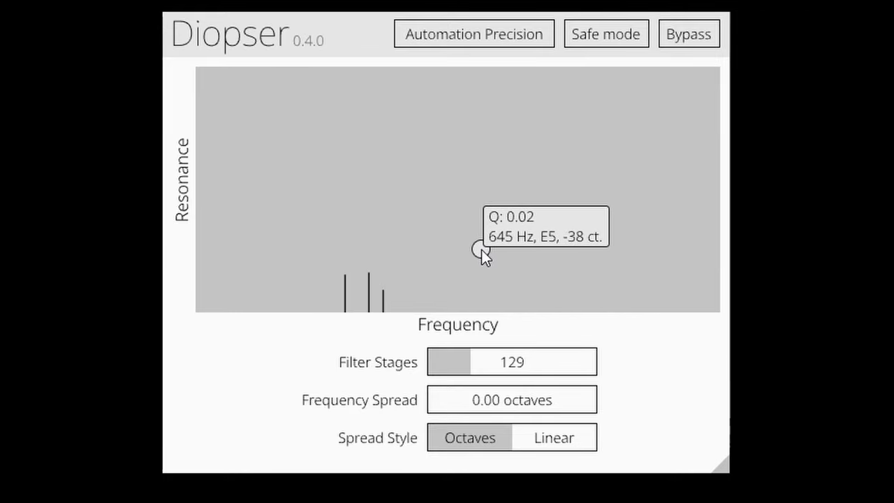
drag(481, 249, 422, 115)
drag(426, 152, 406, 291)
drag(541, 368, 539, 367)
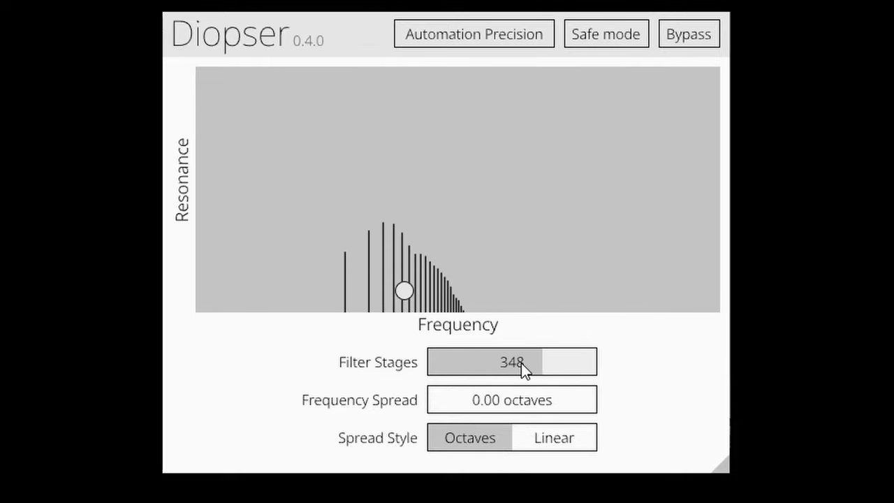
click(524, 363)
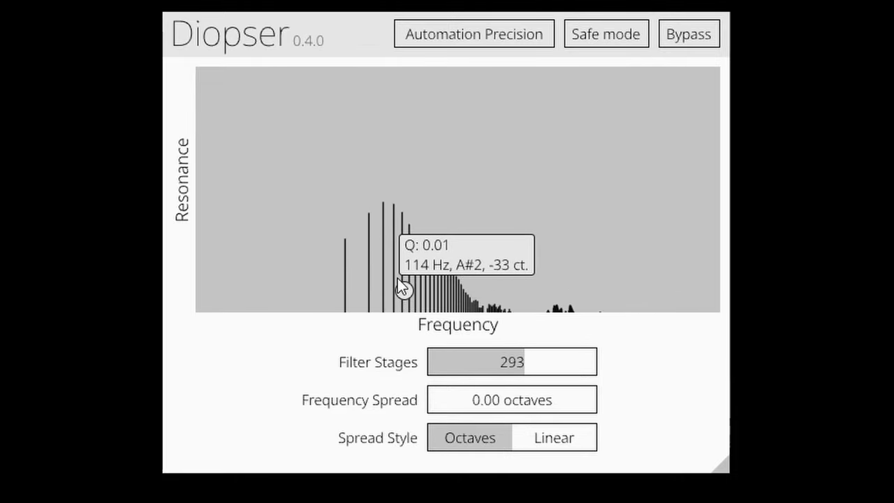
drag(403, 289, 397, 278)
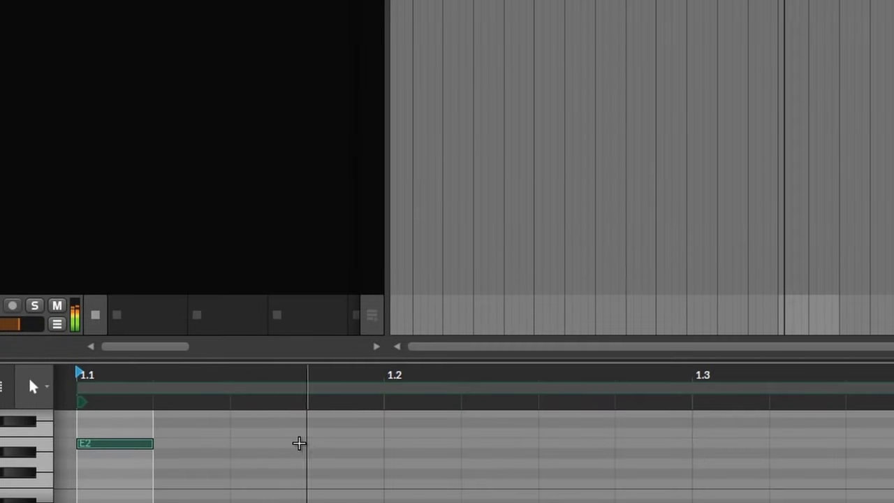
Step: Draw a syncopated one-bar pattern of sixteenth-note E2 hits in the Bck_H hi-hat clip
double_click(299, 443)
double_click(342, 444)
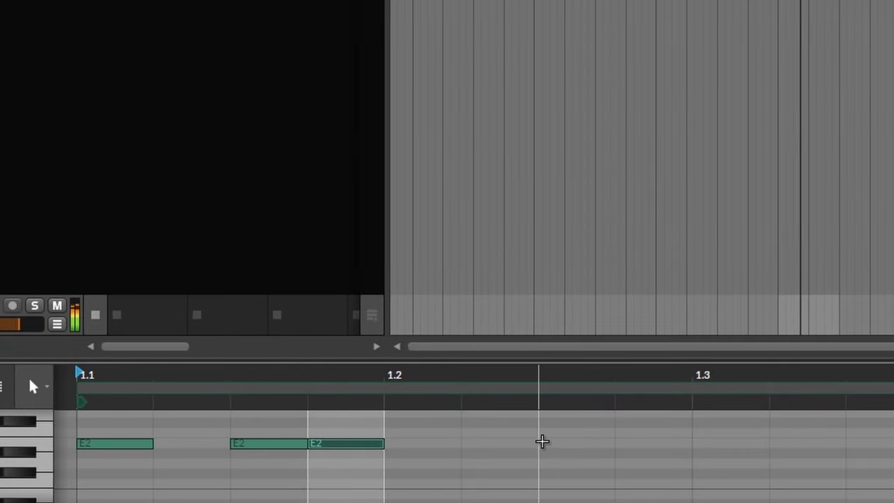
double_click(543, 442)
double_click(654, 443)
double_click(727, 443)
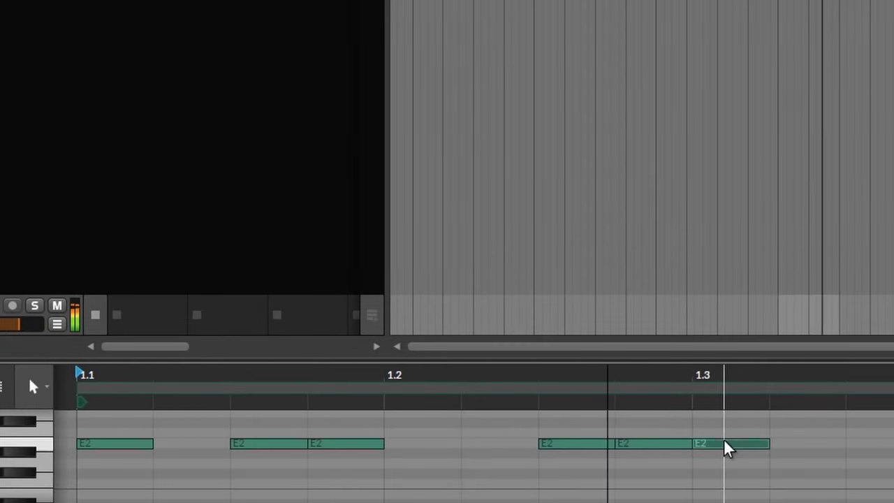
double_click(803, 442)
double_click(440, 439)
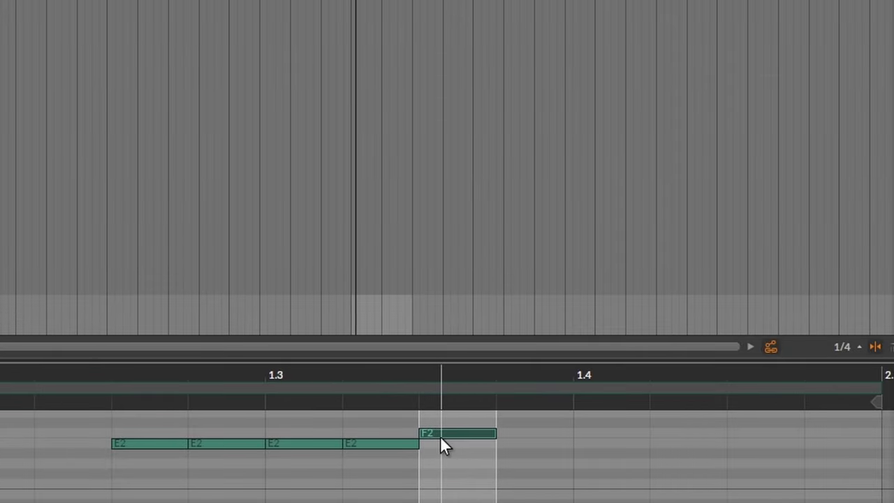
double_click(766, 443)
double_click(842, 445)
Step: Enlarge the note editor, show the velocity lane and vary the hi-hat velocities in beats 1 and 2
drag(350, 359, 479, 161)
click(321, 271)
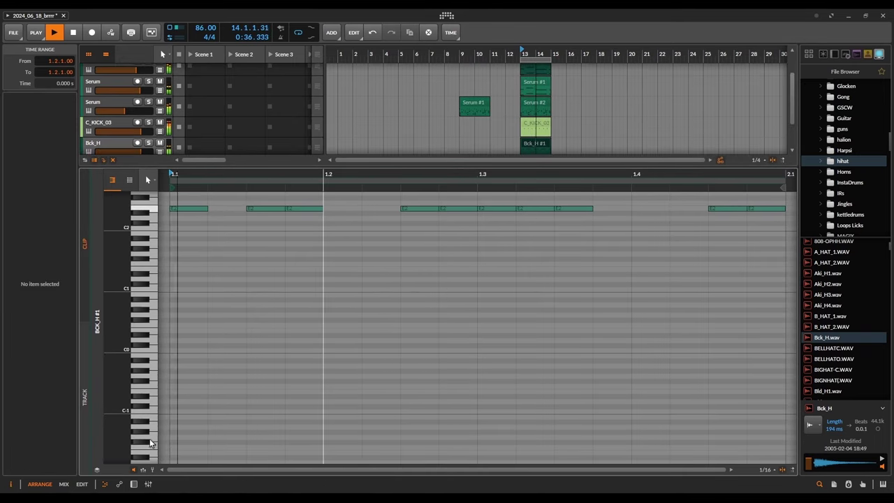
click(143, 470)
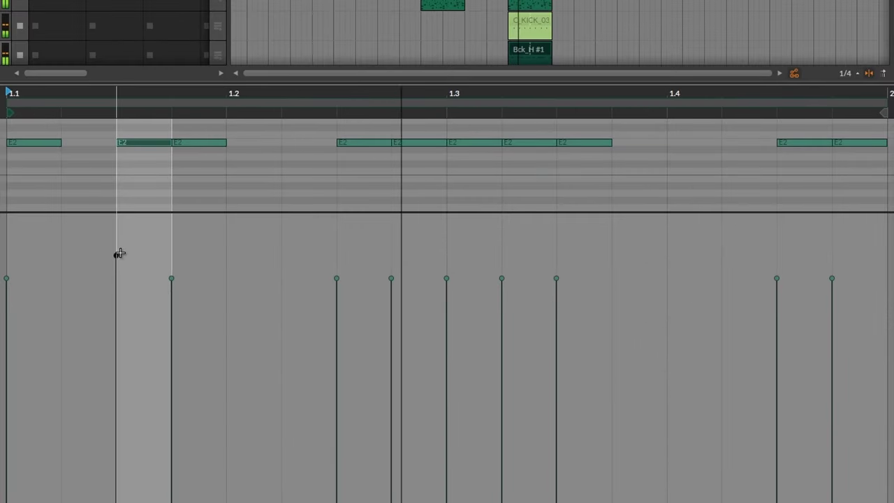
drag(7, 279, 6, 299)
click(172, 280)
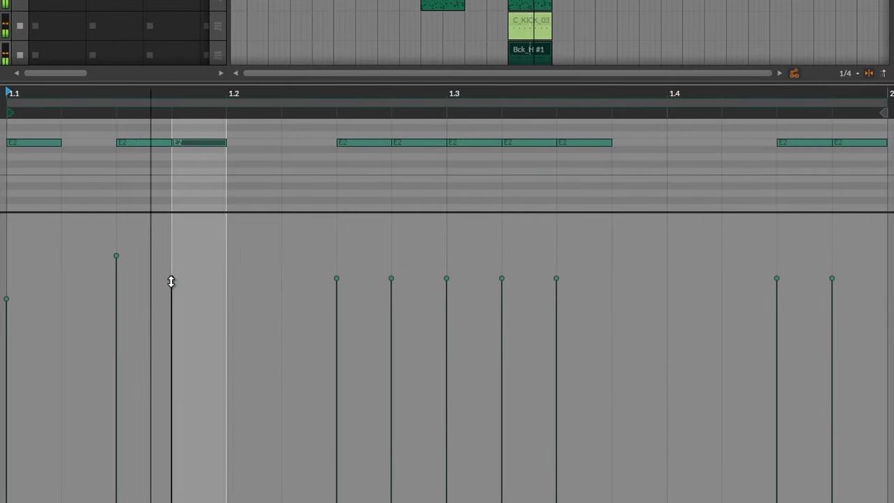
drag(176, 290, 194, 333)
click(336, 279)
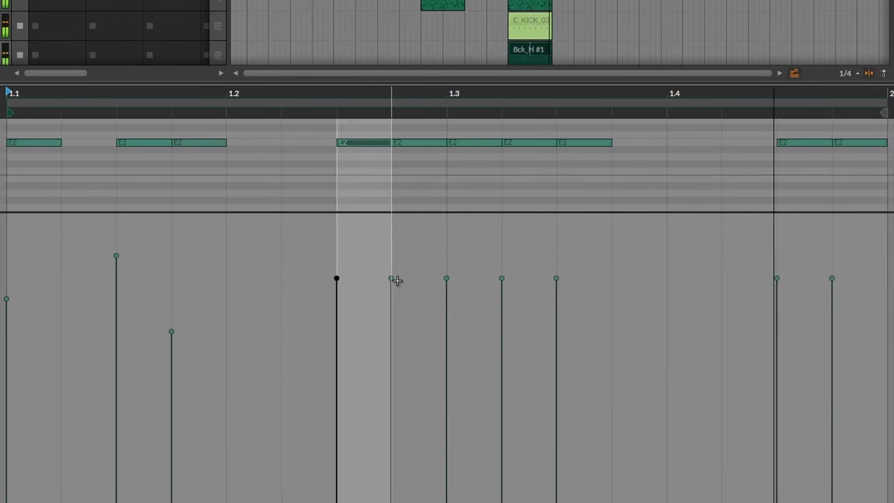
drag(397, 280, 405, 375)
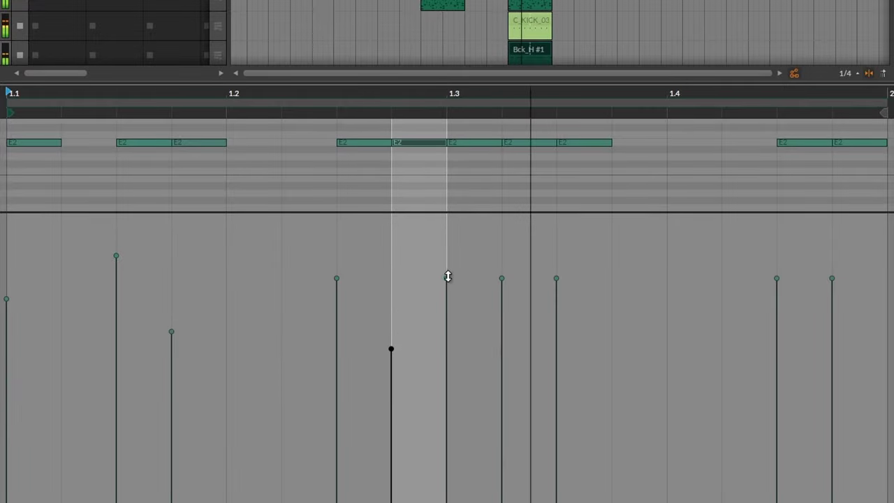
Step: Shape the hi-hat velocities in beats 3 and 4, accenting the second sixteenth of beat 3 and softening the bar's last hit
drag(446, 278, 562, 319)
click(501, 279)
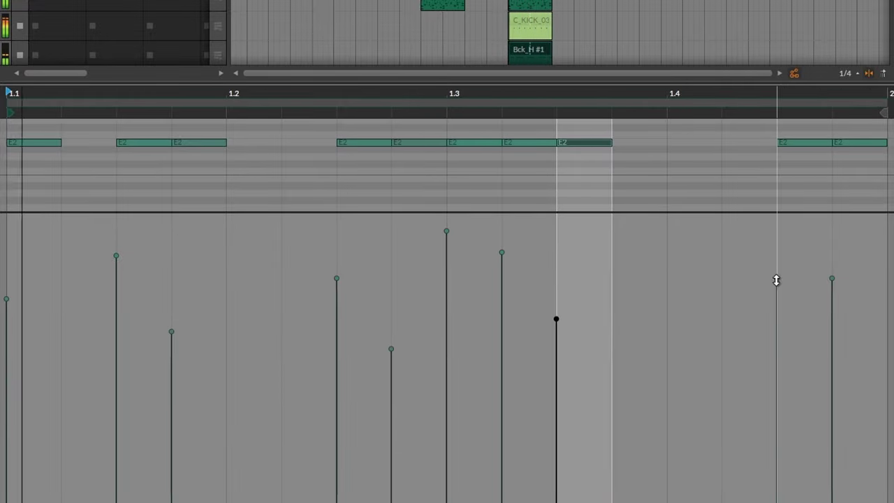
drag(779, 280, 778, 266)
drag(834, 279, 833, 381)
drag(447, 232, 565, 270)
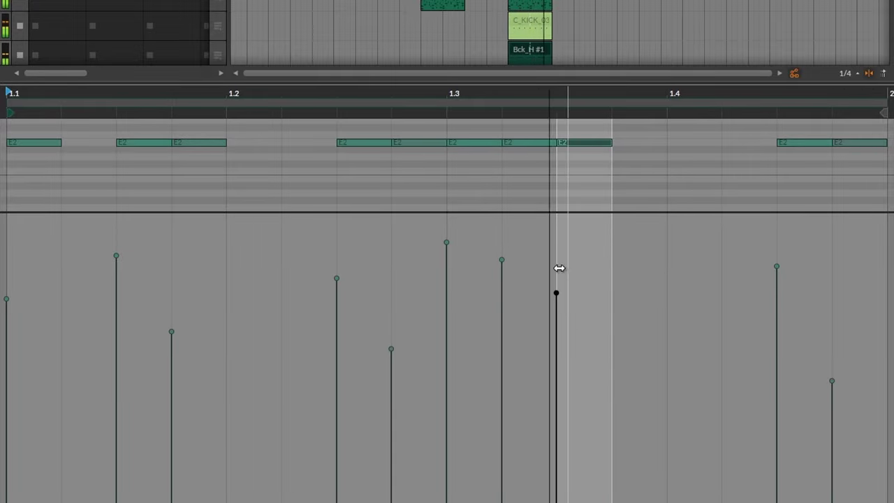
drag(446, 243, 510, 243)
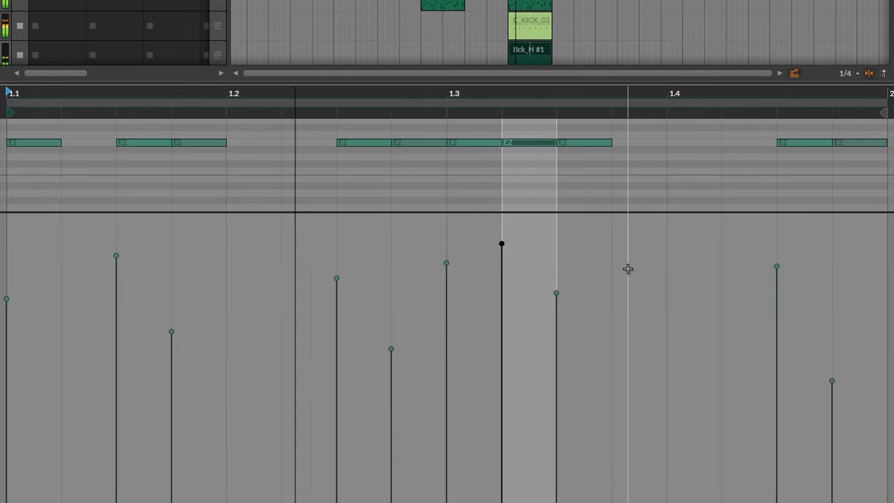
click(447, 263)
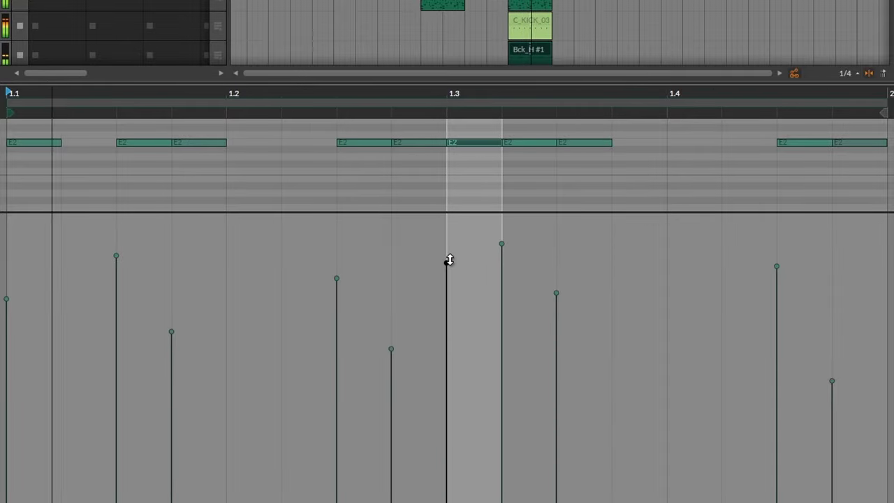
Step: Slightly lower the velocities of several hi-hat hits across beats 1 to 3 to refine the groove
click(336, 279)
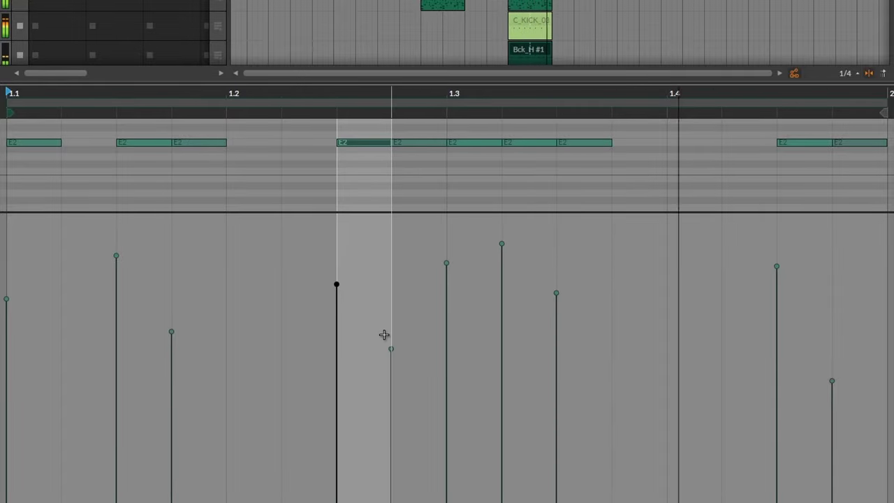
drag(391, 349, 391, 353)
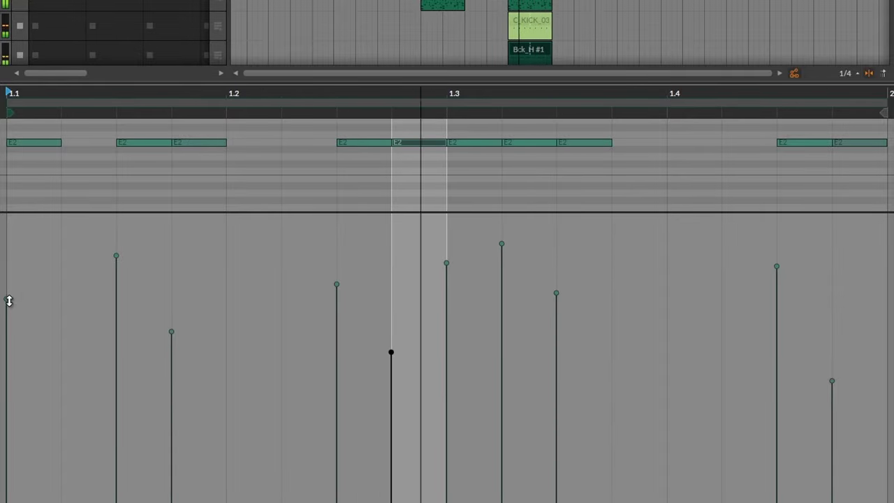
drag(6, 299, 6, 310)
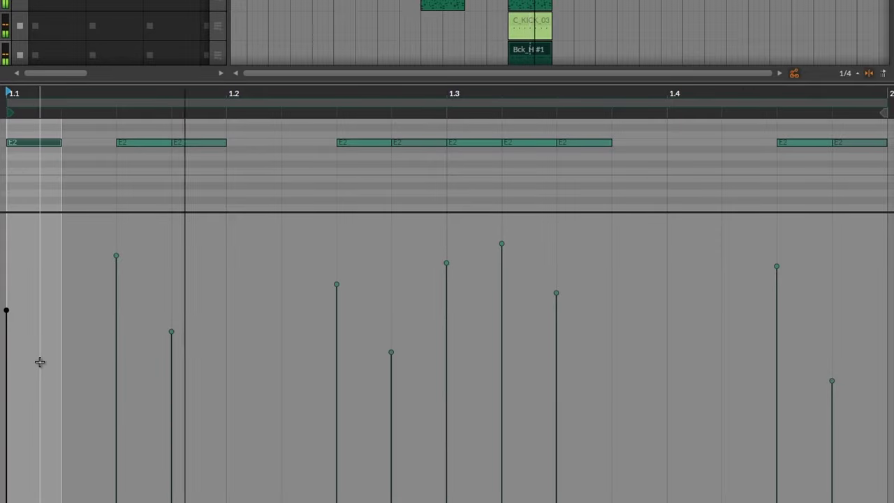
click(171, 333)
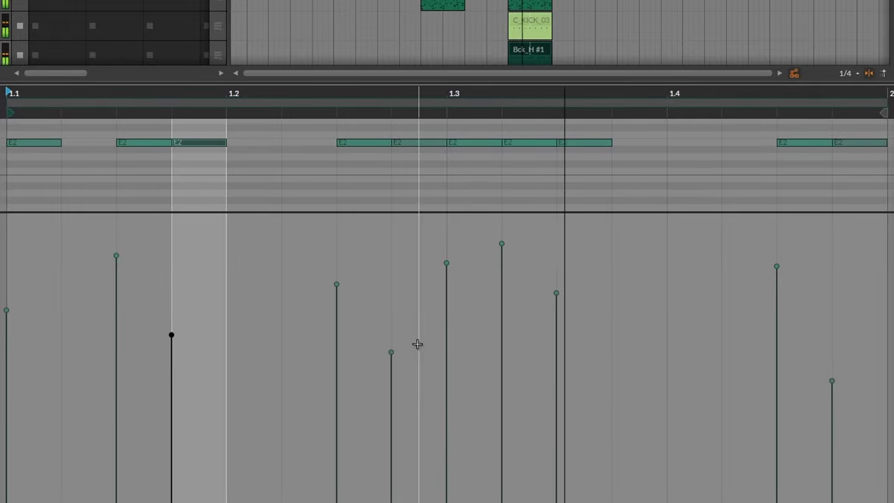
drag(336, 285, 392, 361)
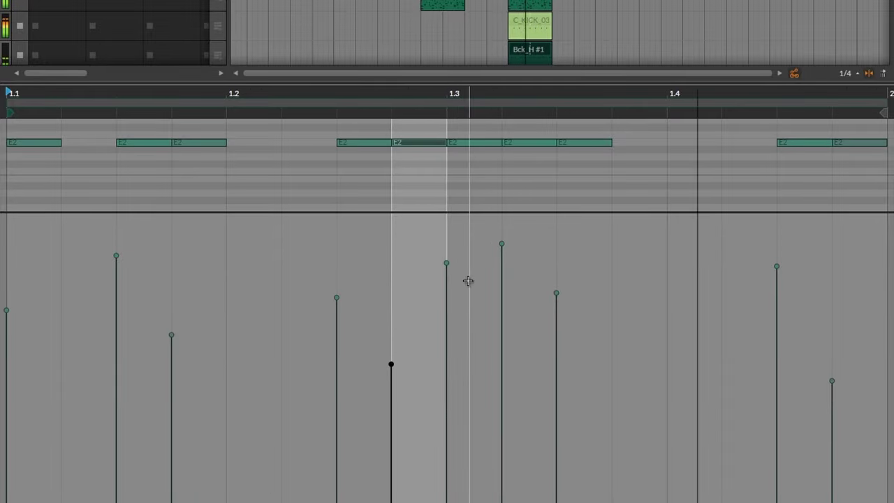
drag(501, 243, 515, 295)
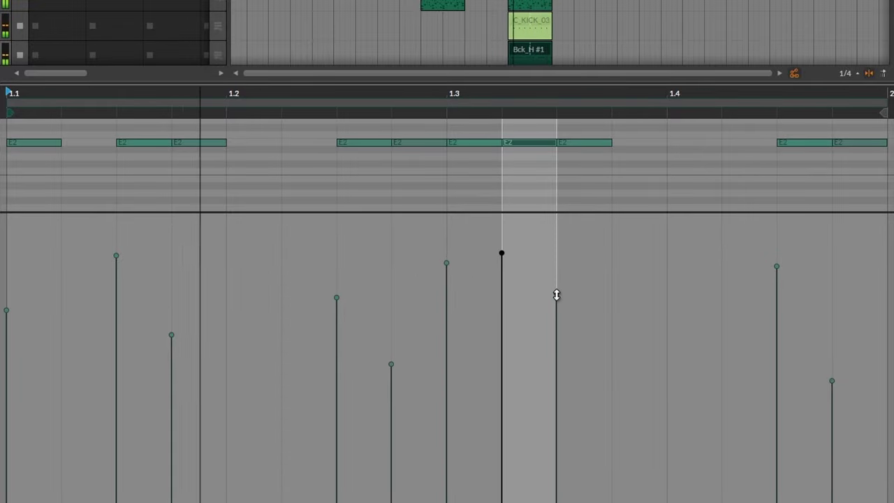
drag(557, 293, 565, 361)
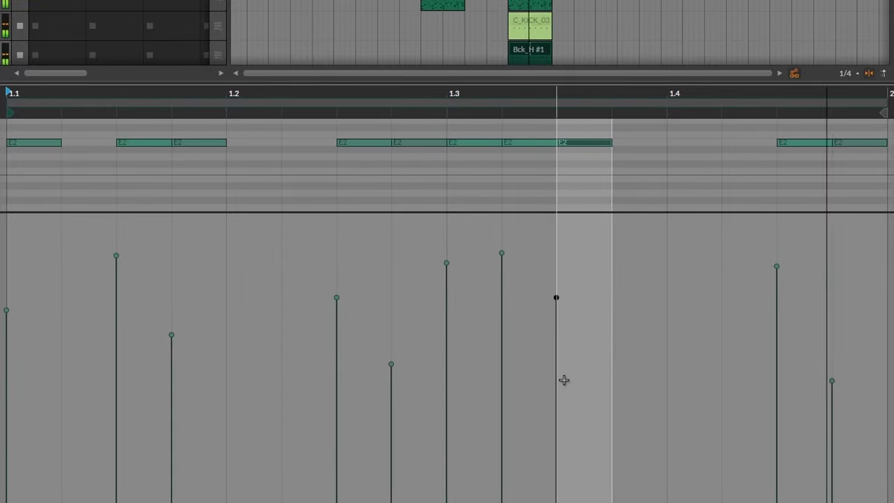
click(671, 175)
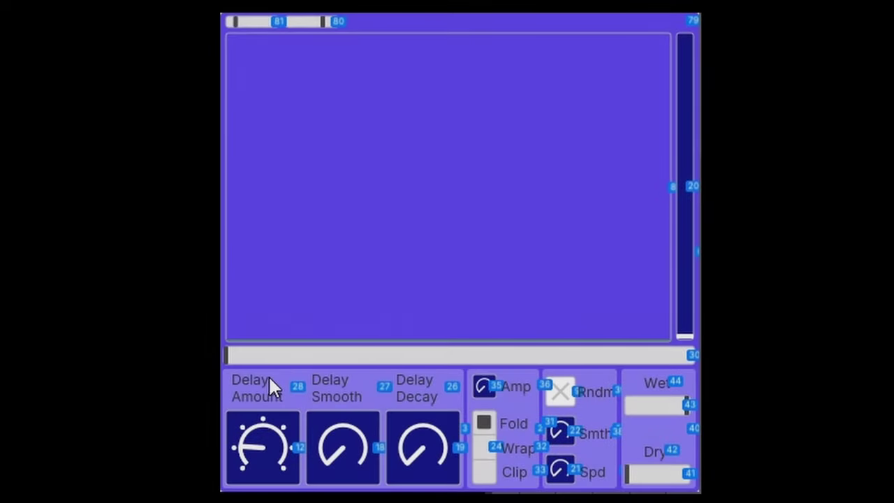
Step: Adjust the delay patch's Delay Amount and sweep the long horizontal slider beneath its display
drag(270, 378, 275, 351)
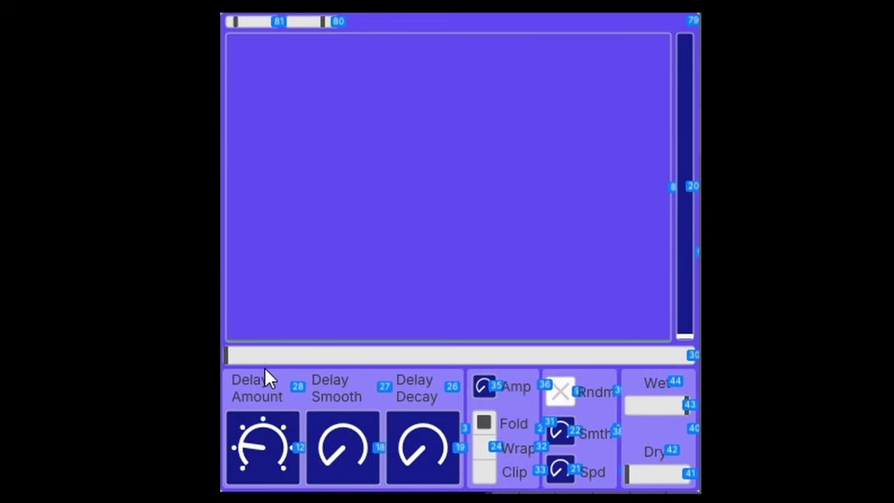
drag(265, 379, 256, 280)
drag(238, 352, 500, 361)
drag(590, 363, 639, 359)
drag(271, 463, 273, 483)
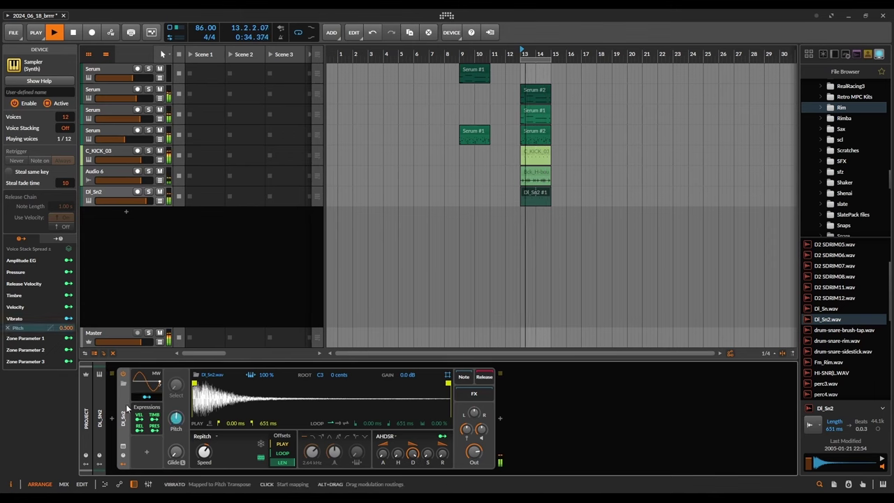
Step: Remove the Vibrato modulator from the Dl_Sn2 sampler and solo its track
click(146, 407)
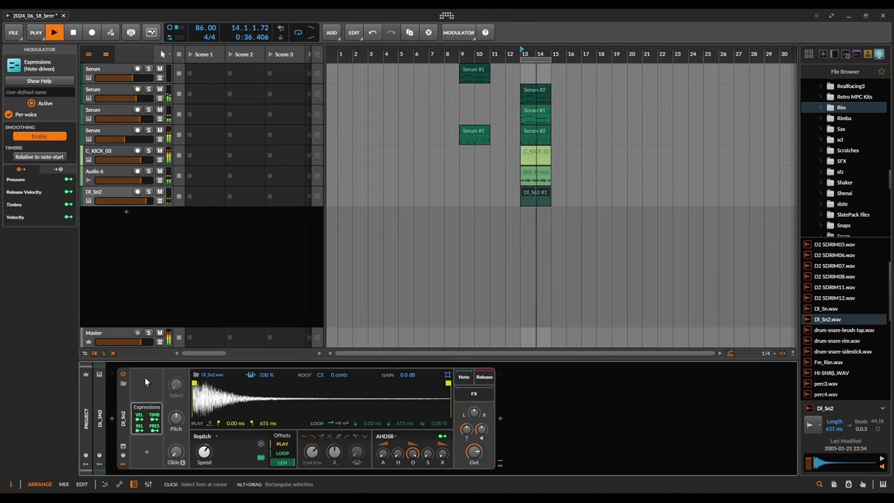
key(Delete)
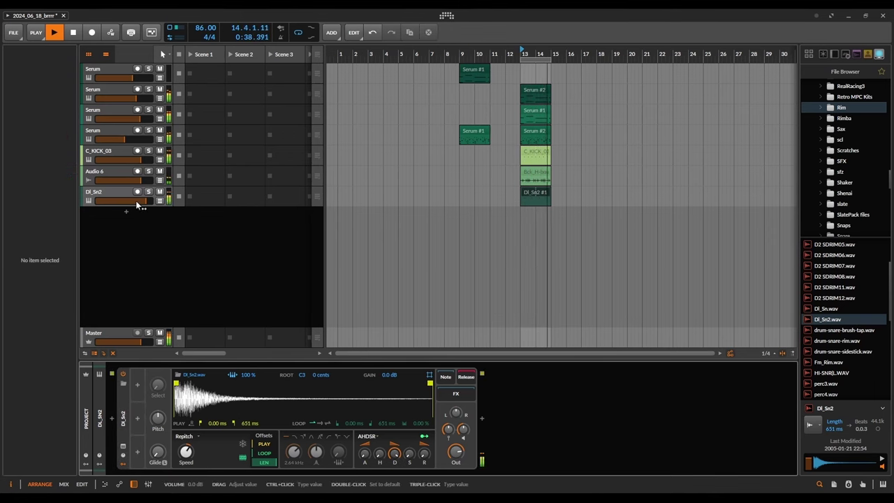
click(148, 192)
Step: Insert Slew Over after the Dl_Sn2 sampler and set Slew to 44.18 Hz and Gain Out to 15.84 dB
click(482, 418)
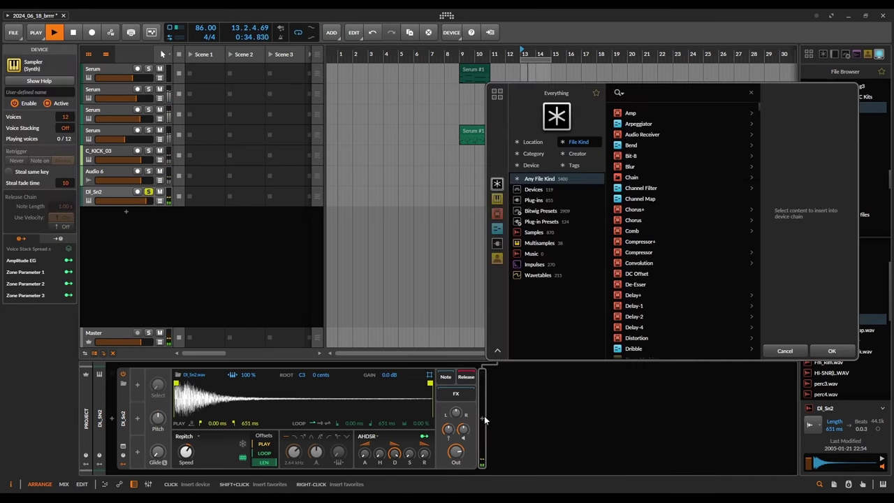
text(slew)
key(Return)
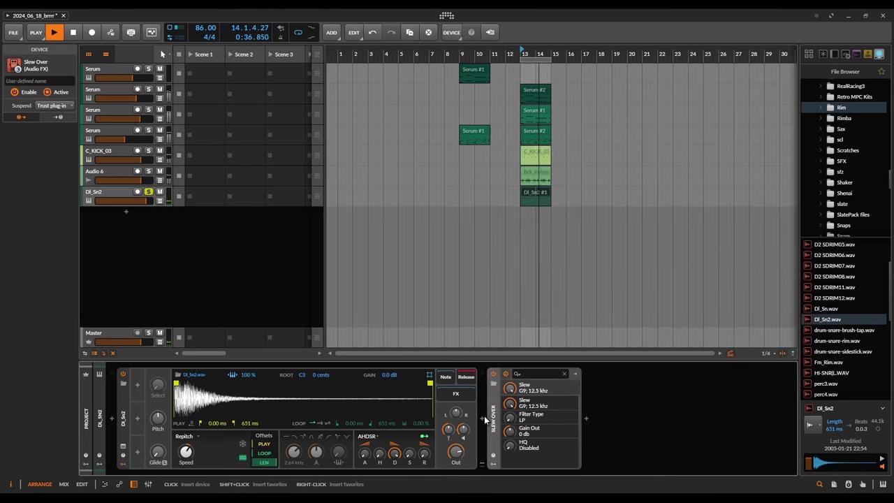
drag(512, 405, 512, 433)
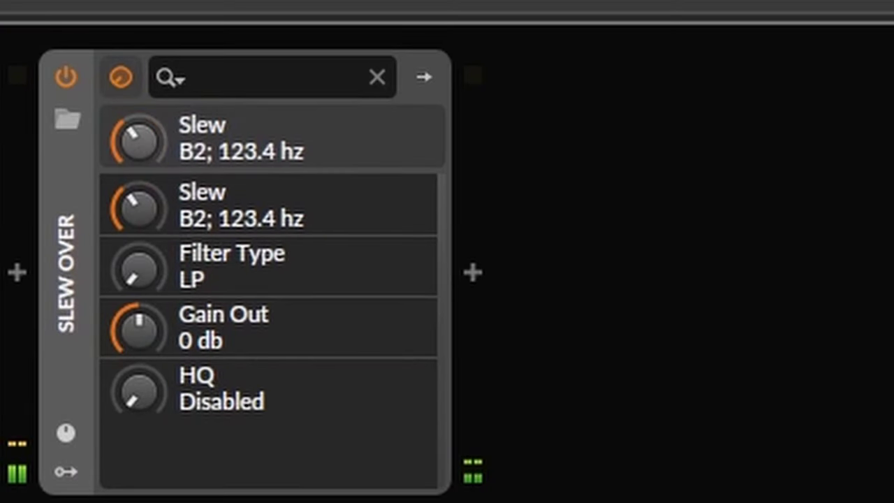
drag(139, 209, 138, 238)
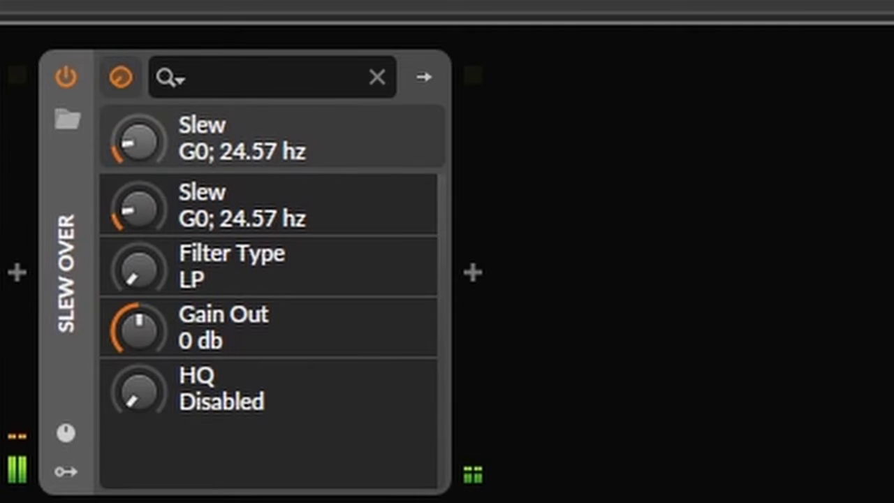
drag(144, 322, 144, 299)
drag(139, 211, 140, 198)
drag(139, 327, 140, 326)
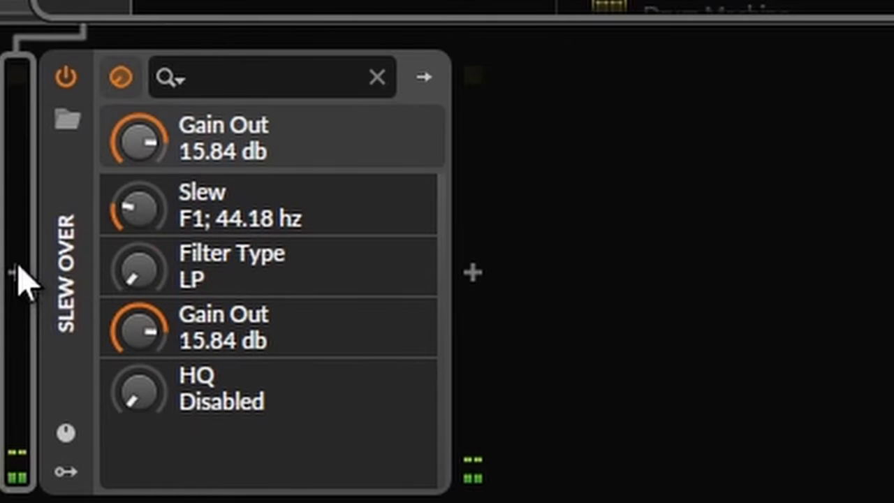
Step: Insert an FX Layer before Slew Over, move Slew Over into it as a second layer and lower that layer's level
text(fx l)
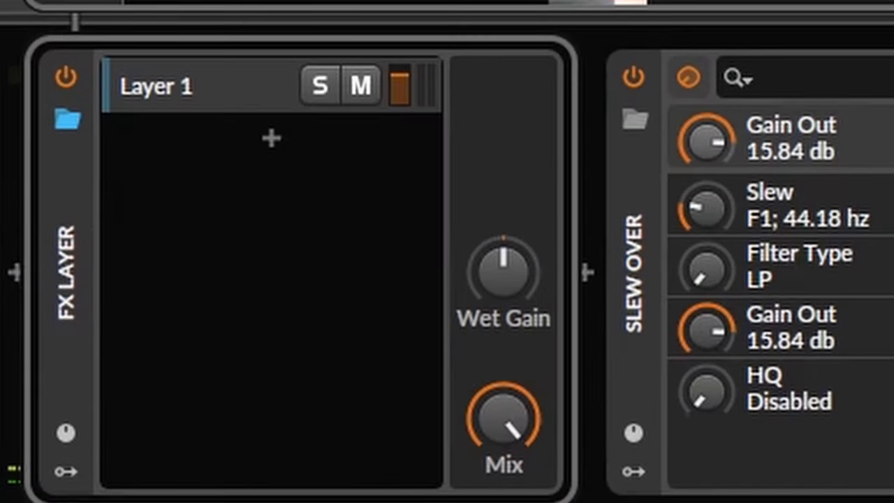
drag(639, 236, 365, 240)
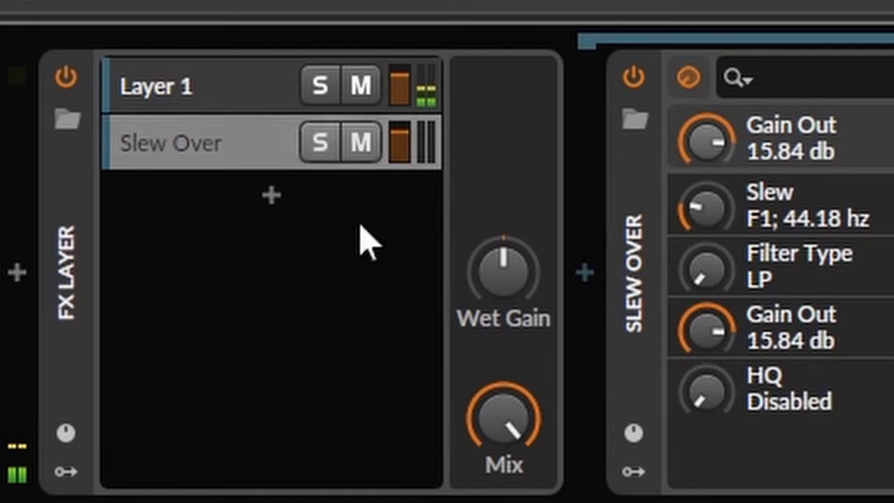
mouse_move(403, 144)
mouse_down()
mouse_move(403, 175)
mouse_move(403, 159)
mouse_up()
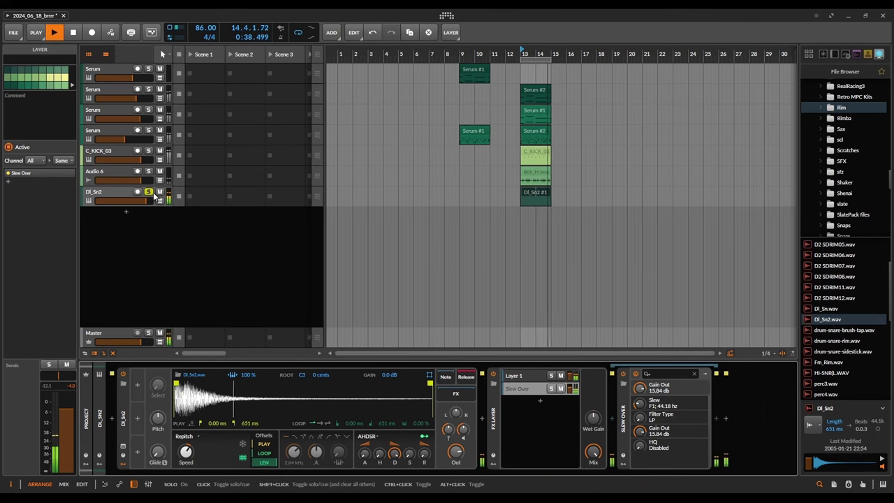
Step: Unsolo the Dl_Sn2 track and collapse its FX Layer and sampler devices
click(149, 193)
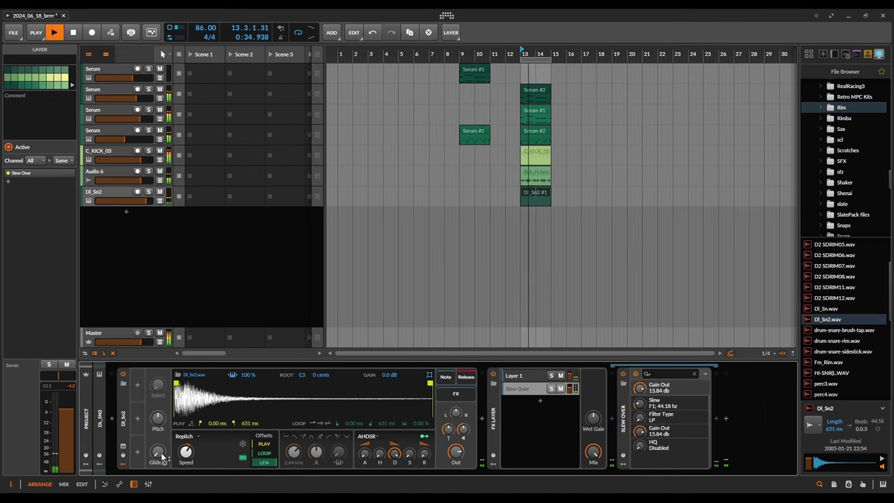
double_click(479, 428)
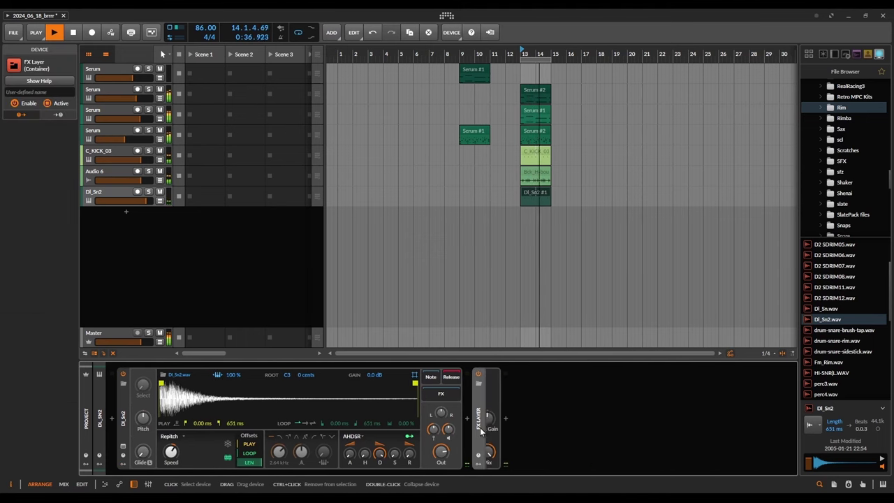
double_click(124, 420)
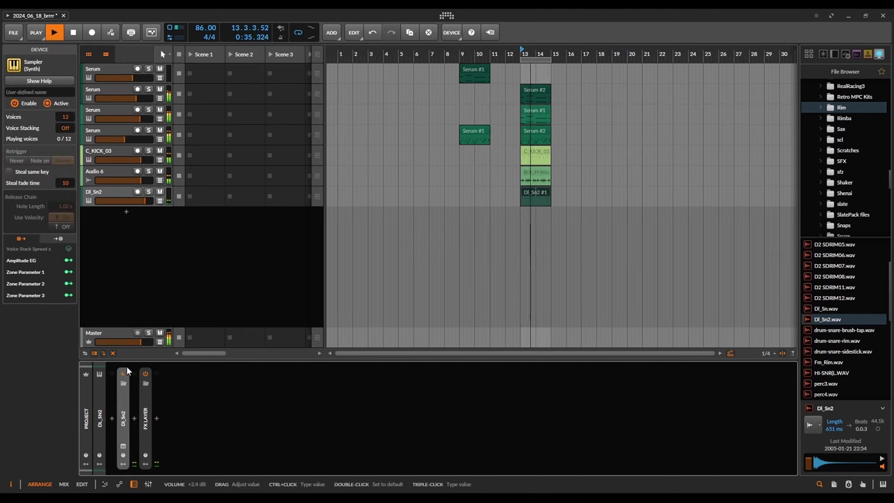
key(e)
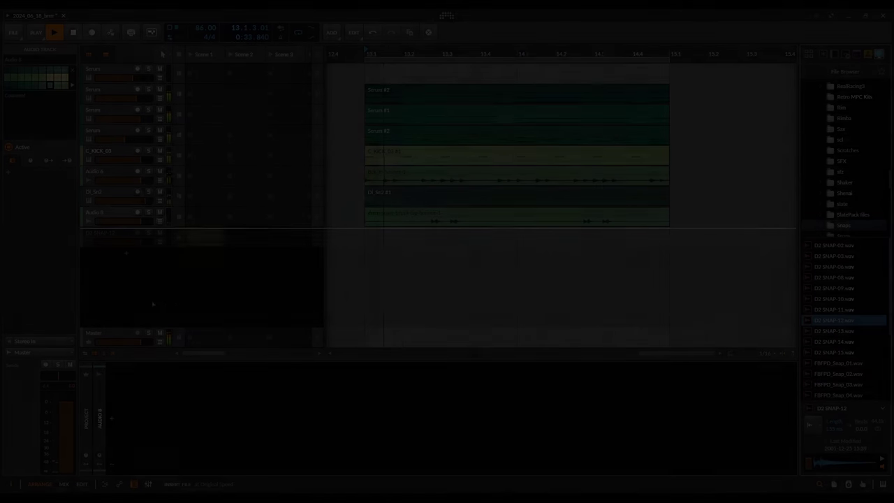
Step: Place the D2 SNAP-12 sample on a new audio track at beat 13.2, starting slightly before the beat
drag(154, 304, 404, 239)
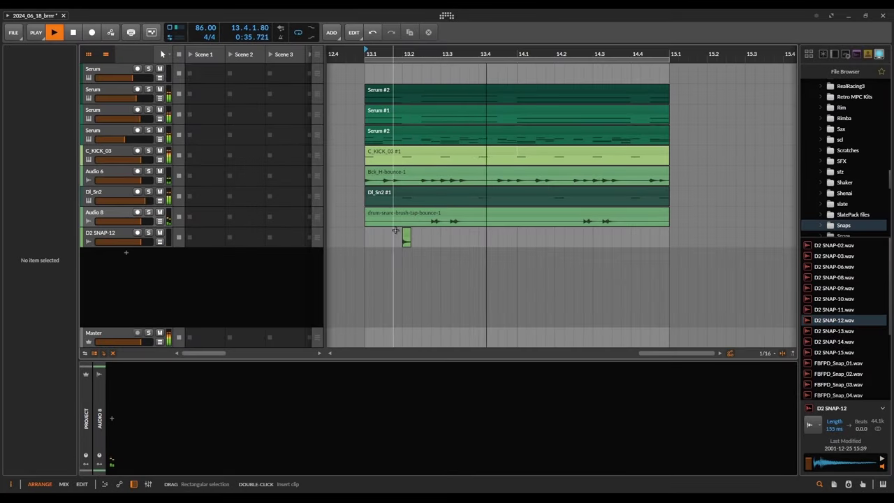
scroll(396, 231, up, 8)
click(418, 234)
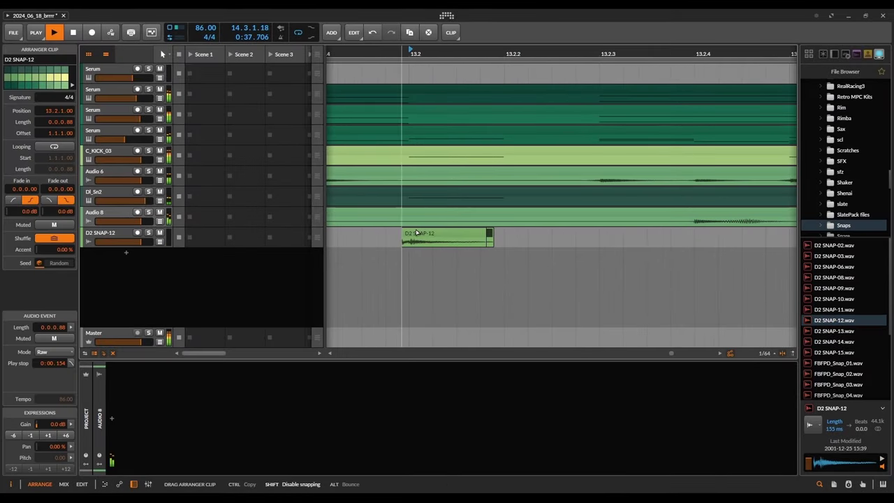
scroll(417, 233, down, 8)
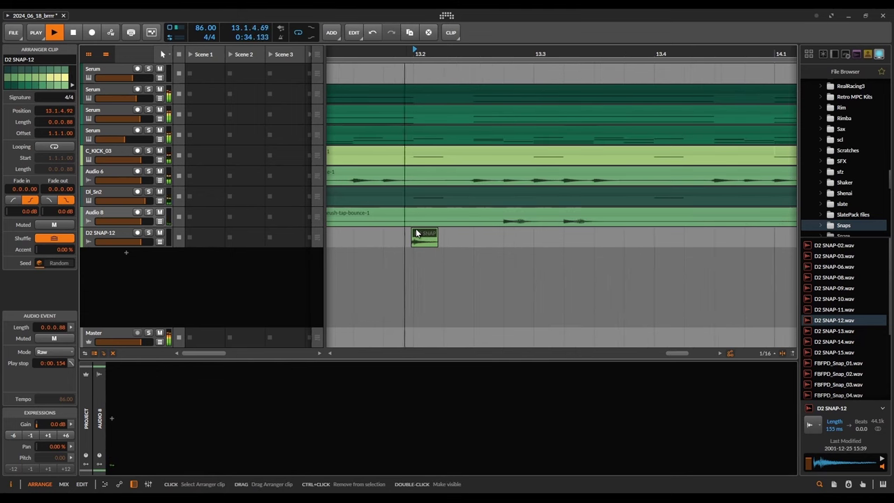
Step: Add empty clips before and after the snap to fill bar 13, and combine them with it into one clip
double_click(398, 232)
double_click(484, 236)
scroll(508, 237, down, 5)
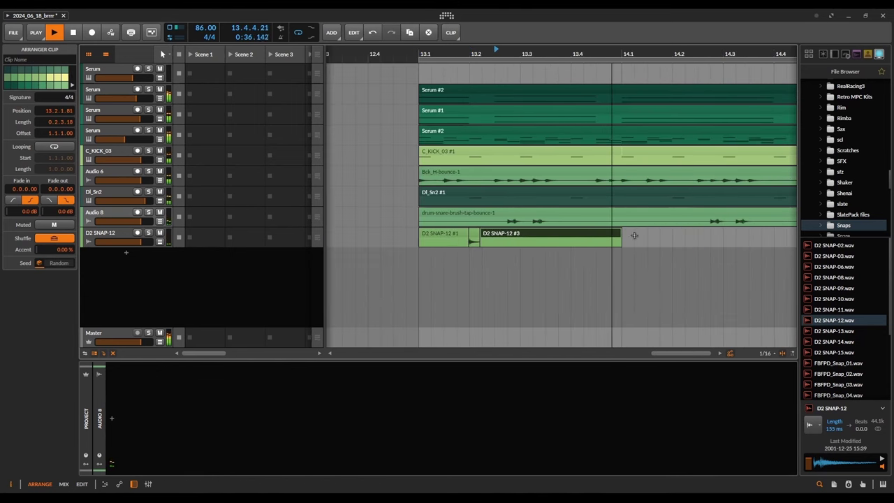
drag(619, 234, 442, 231)
click(523, 232)
right_click(442, 231)
click(498, 143)
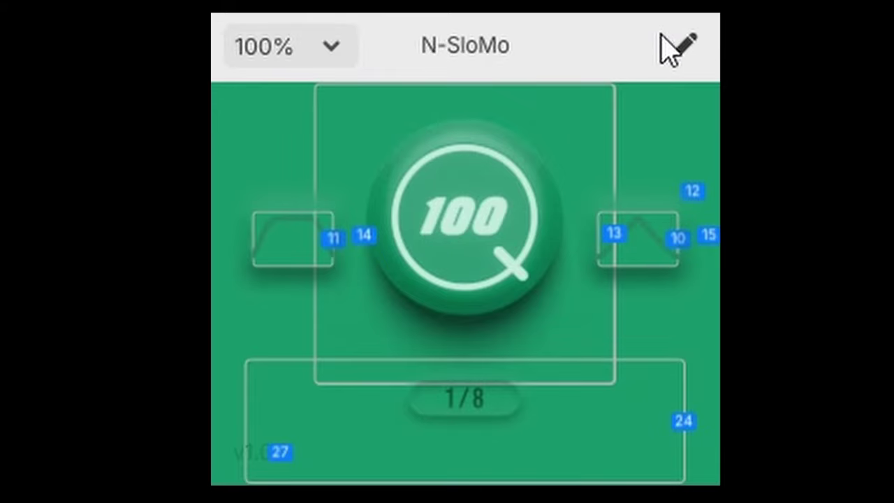
Step: Try the 1/4 division in the N-SloMo patch and return it to 1/8
click(504, 404)
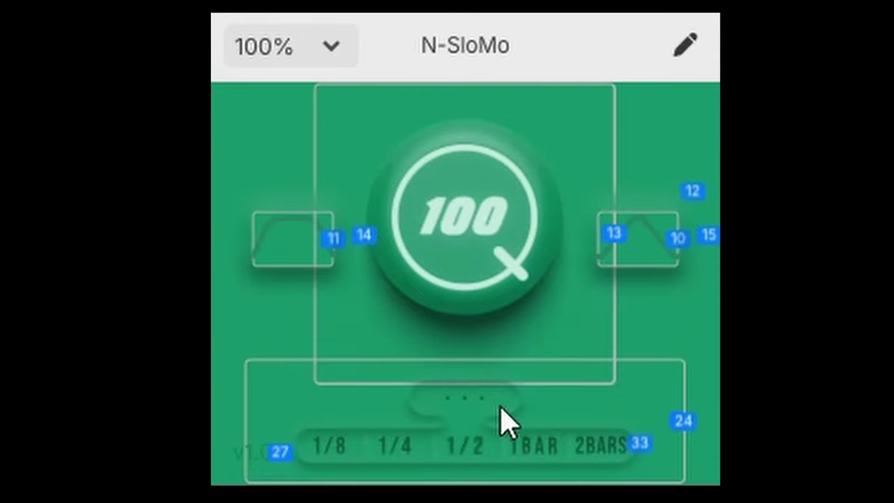
click(395, 447)
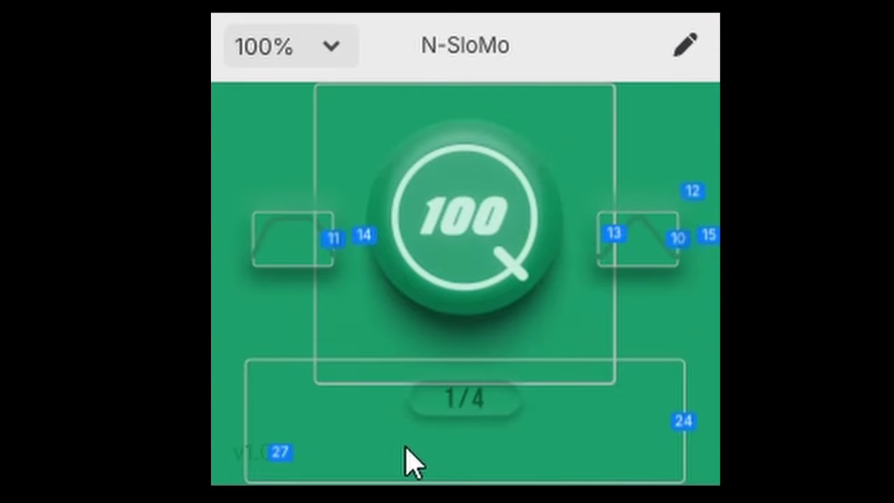
click(450, 401)
click(337, 450)
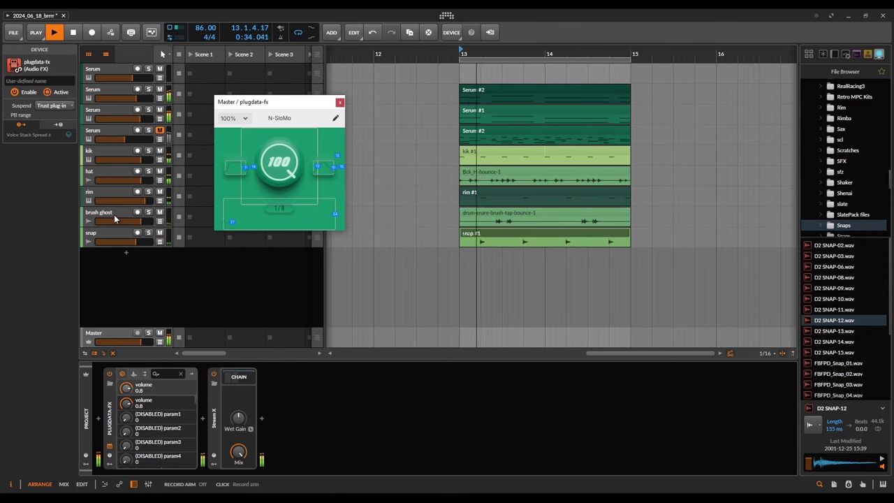
Step: Select all the instrument and drum tracks and group them
key(ctrl+a)
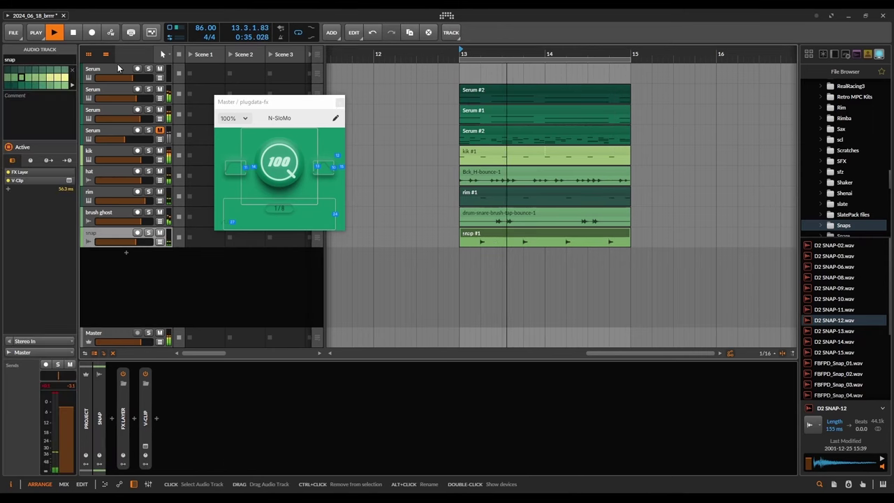
right_click(113, 70)
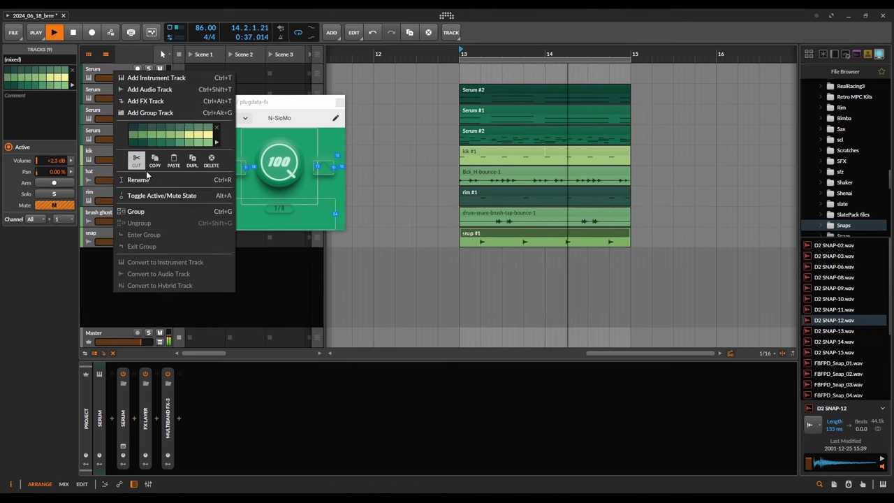
click(137, 211)
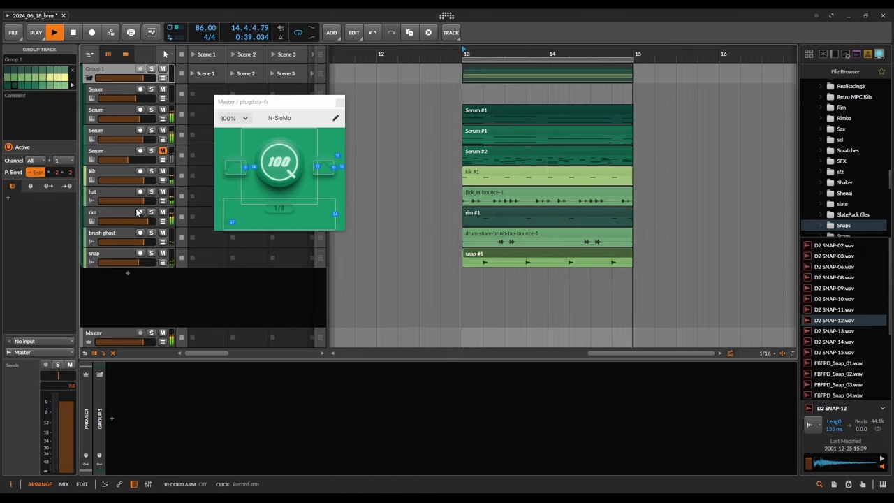
Step: Move the plugdata-fx device from the Master track to the new group track
click(110, 333)
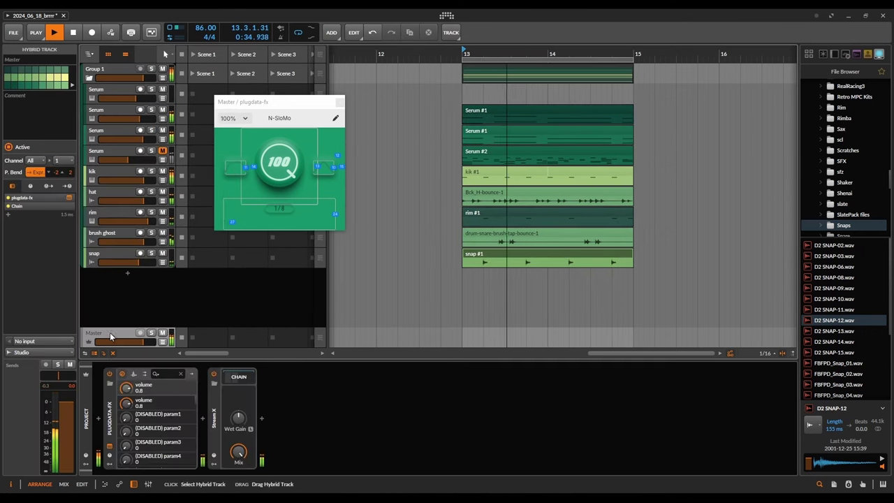
click(110, 414)
key(Delete)
click(100, 69)
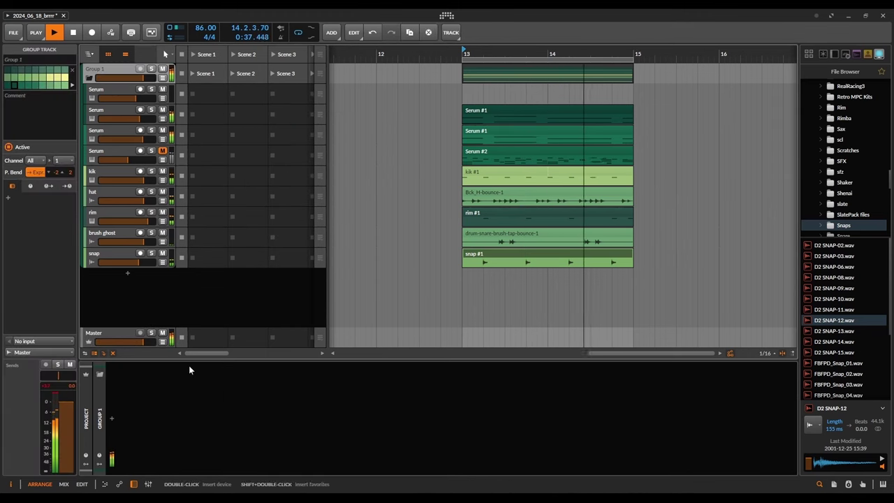
key(ctrl+v)
Step: Insert an FX Layer before plugdata-fx on the group and move plugdata-fx into it as a second layer
text(layer)
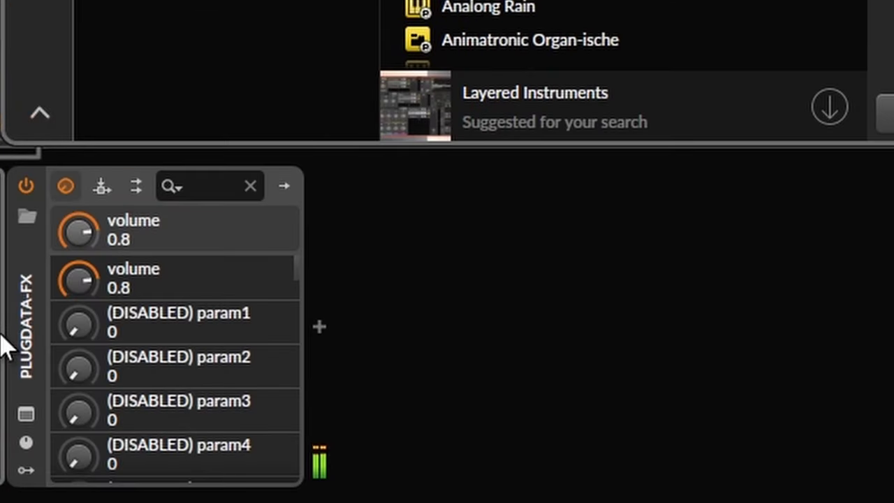
key(Return)
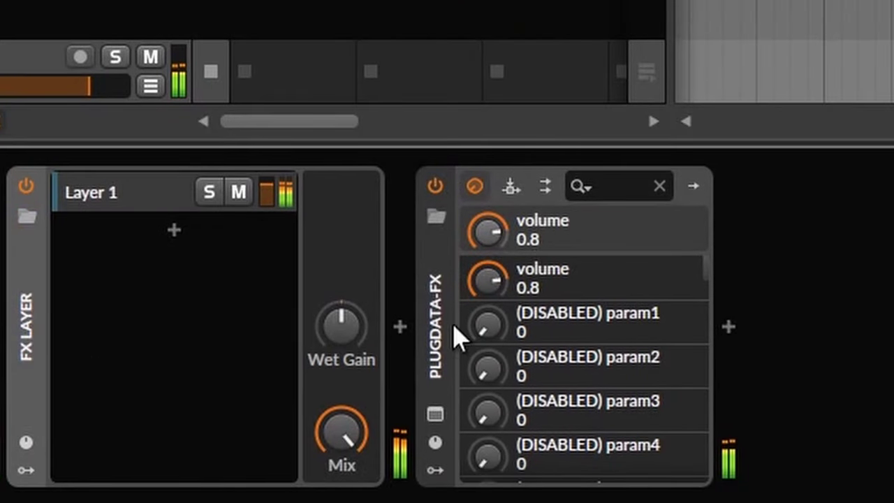
drag(456, 338, 186, 384)
Step: Insert Volcano 3 before plugdata-fx in its layer and shape two filters, one from the low end and one in the highs
click(405, 331)
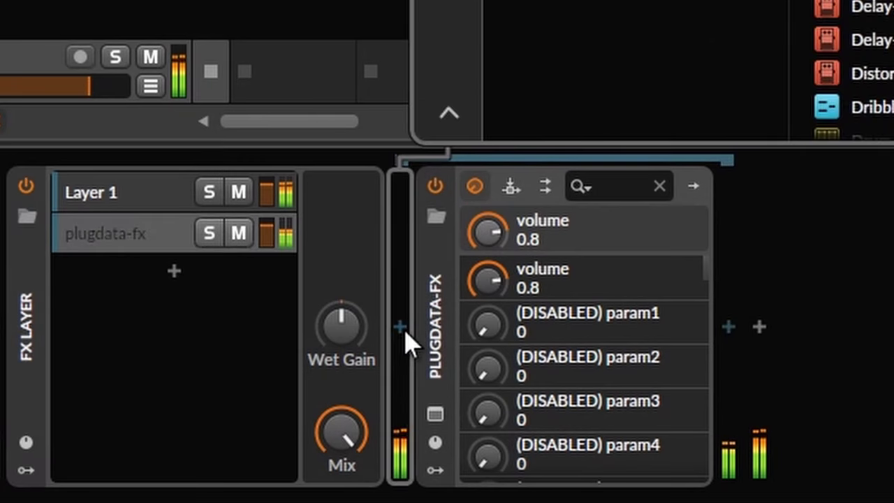
text(volc)
key(Return)
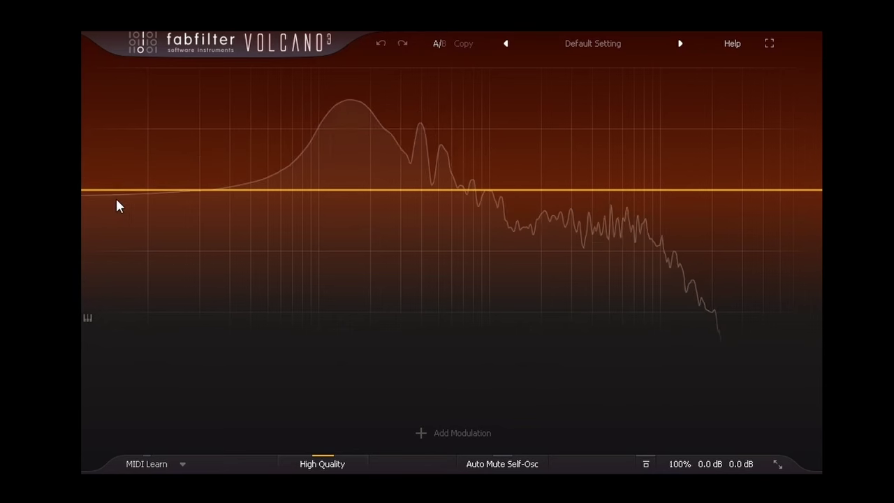
drag(102, 190, 424, 159)
drag(564, 192, 668, 168)
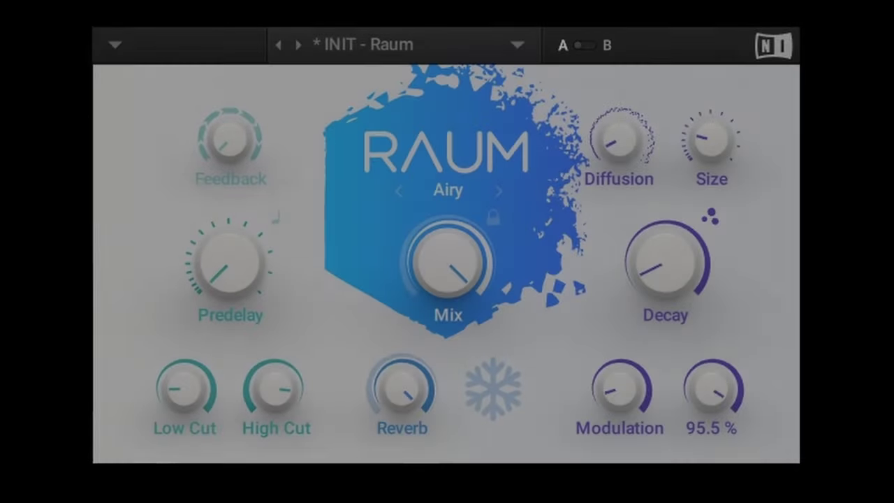
Step: Lower Raum's Damp and set its Mix to 85.5 %
drag(711, 389, 712, 447)
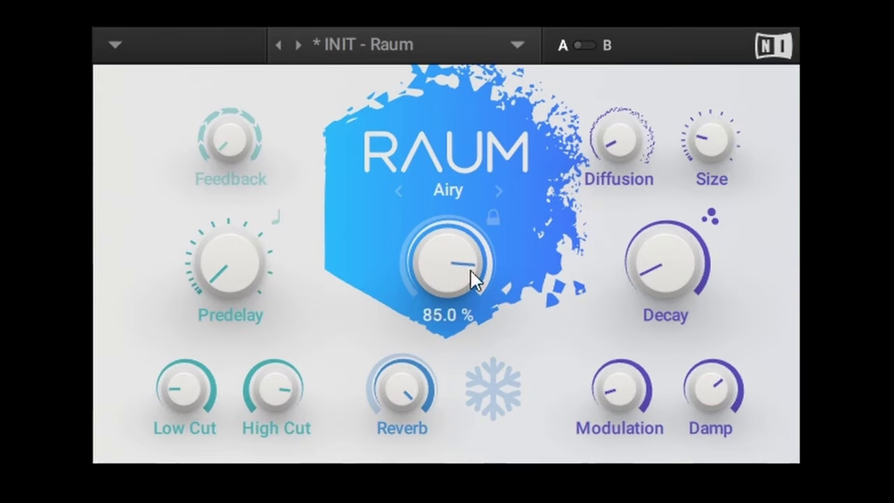
drag(477, 274, 477, 271)
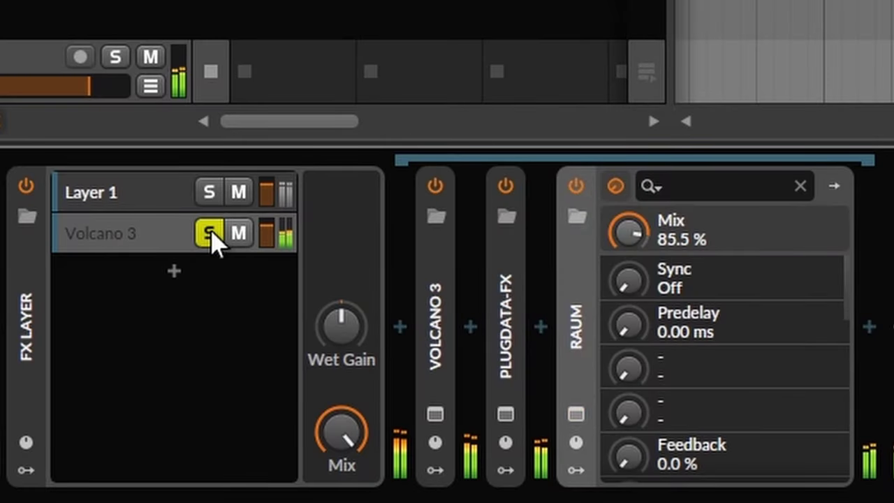
Step: Unsolo the Volcano 3 layer in the FX Layer and collapse Raum's parameters
click(209, 233)
click(577, 376)
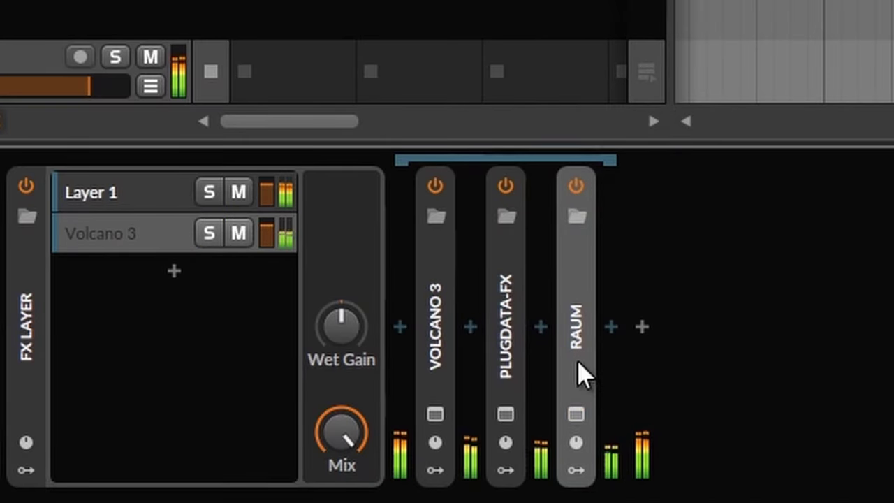
Step: Compare the group's sound with and without the parallel Volcano 3 layer by repeatedly muting and unmuting that layer
click(236, 235)
click(236, 235)
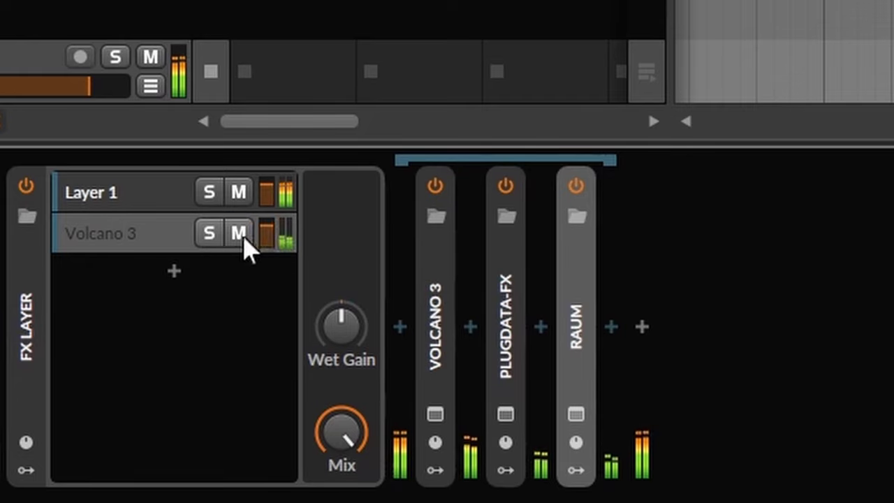
click(236, 235)
click(236, 234)
click(236, 235)
click(236, 235)
click(236, 235)
click(236, 235)
click(236, 235)
click(236, 234)
click(236, 234)
click(236, 235)
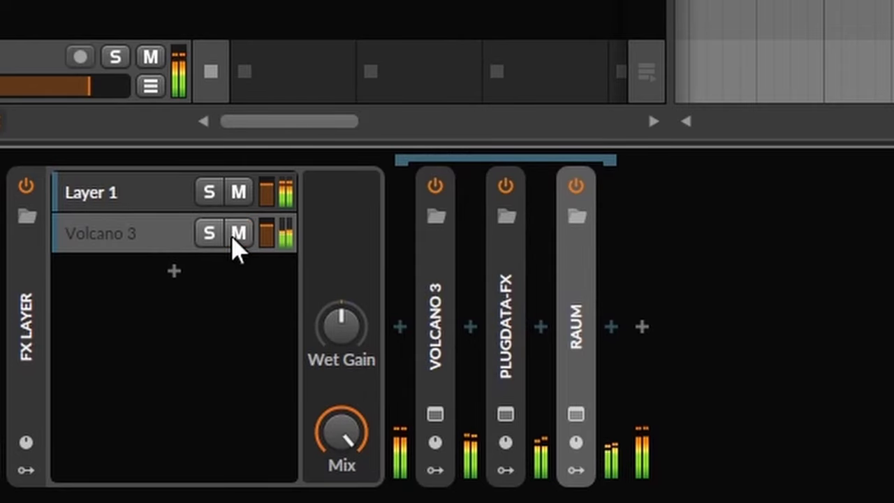
click(235, 236)
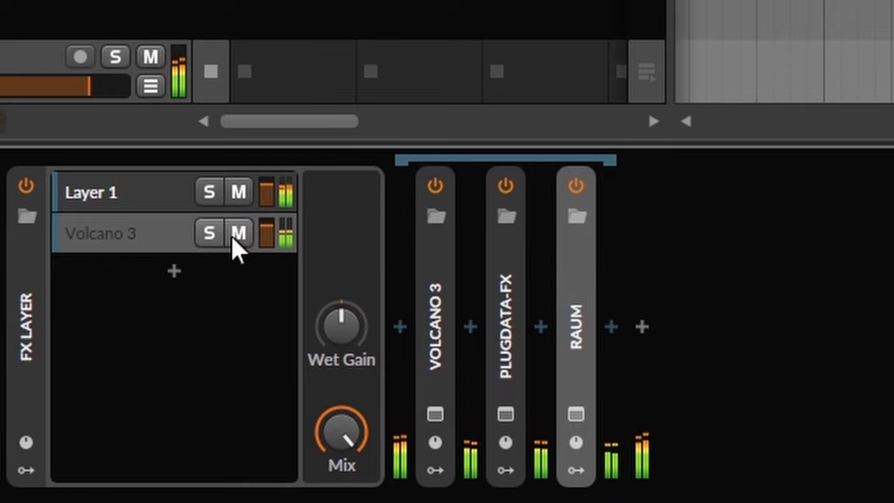
click(236, 235)
click(236, 235)
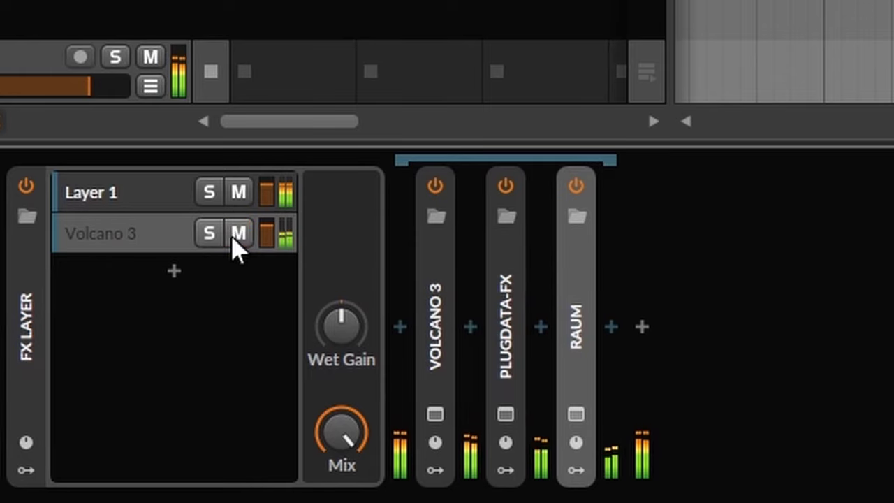
click(236, 236)
click(236, 236)
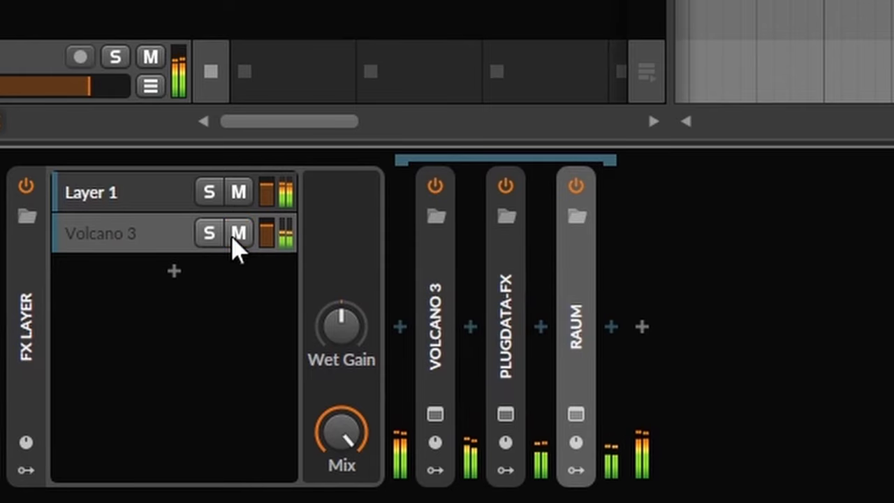
click(236, 236)
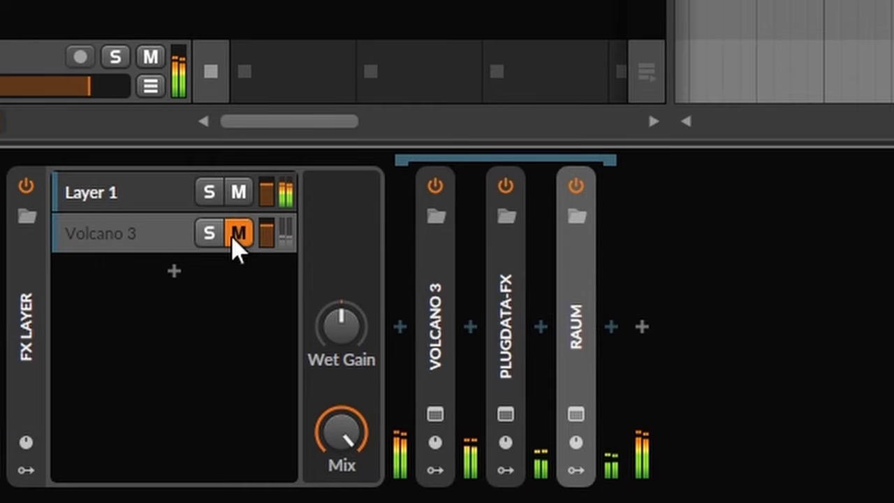
click(236, 236)
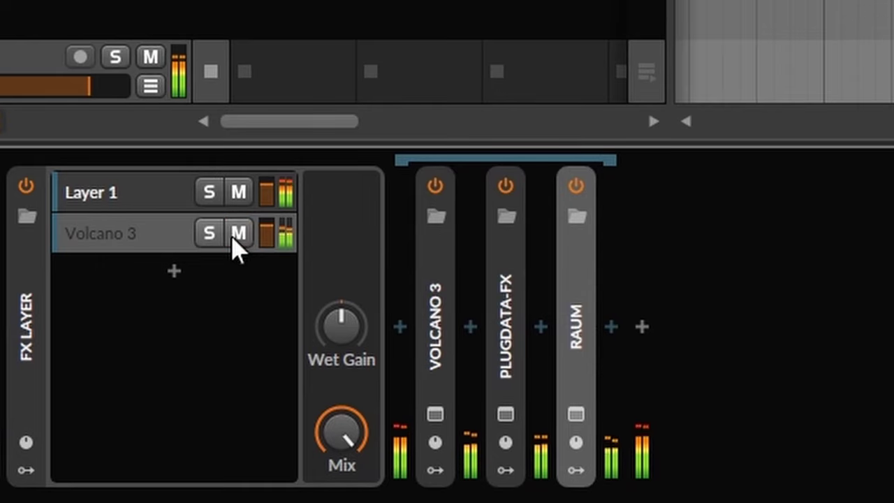
click(236, 236)
click(236, 236)
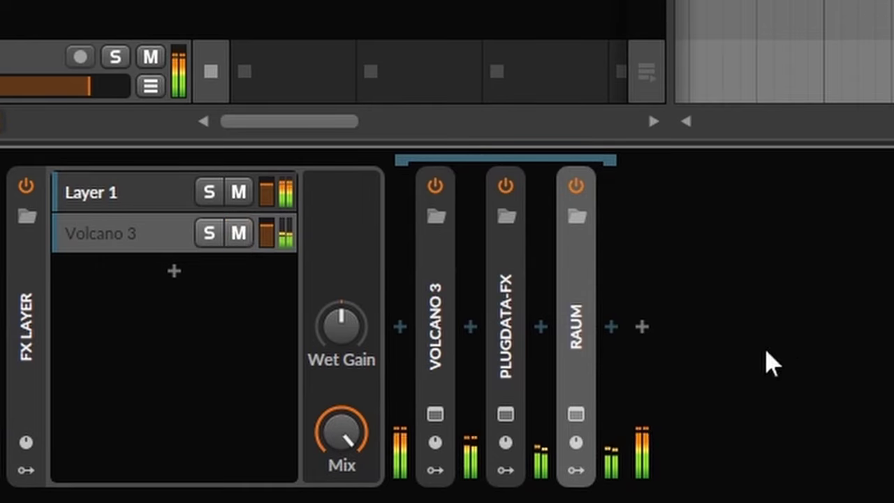
Step: Insert a Tool device before Volcano 3 in the second layer and record a drop in its gain as automation
click(404, 327)
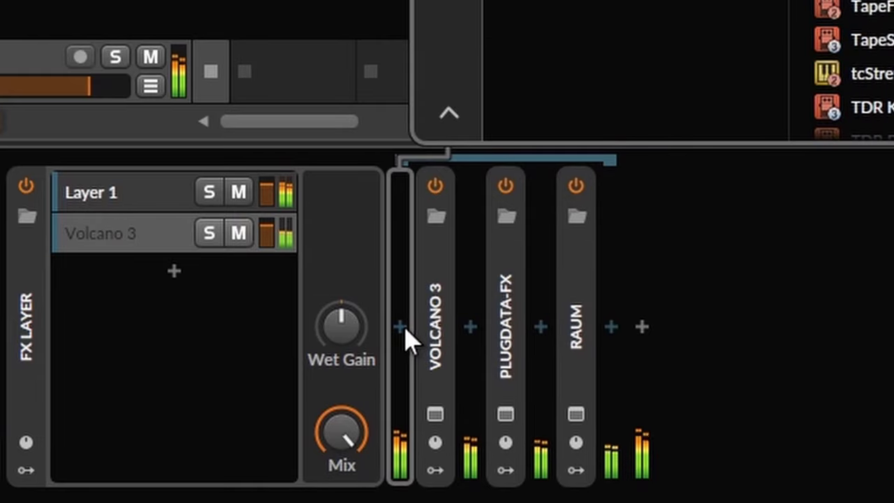
text(tool)
key(Return)
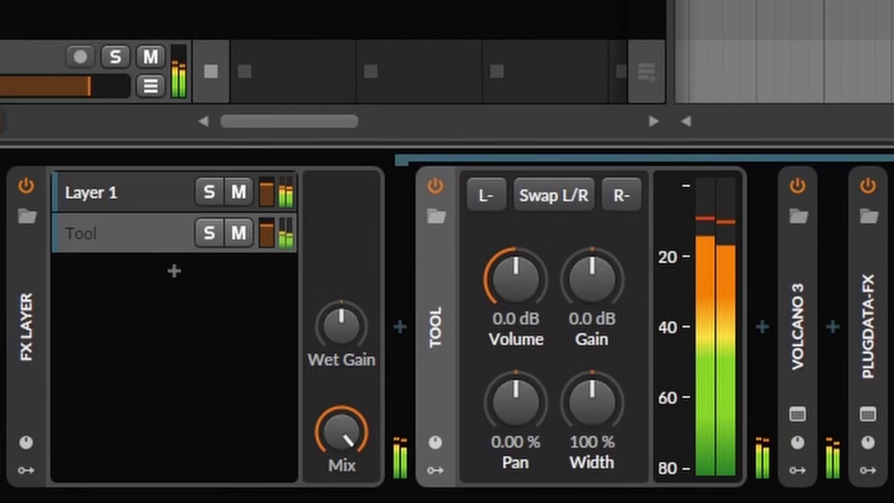
drag(573, 285, 573, 329)
click(112, 33)
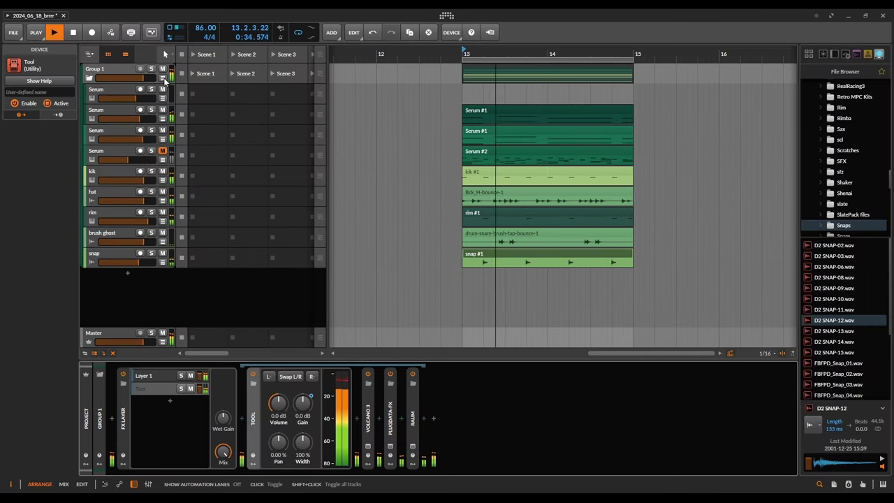
Step: Show Group 1's automation lane and delete the recorded gain points at the start of bar 13
click(163, 78)
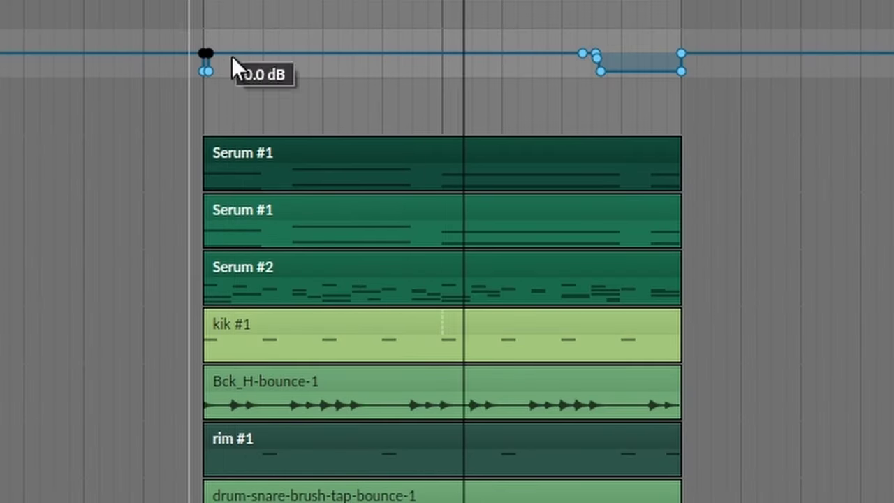
key(Delete)
drag(246, 62, 175, 77)
key(Delete)
click(235, 66)
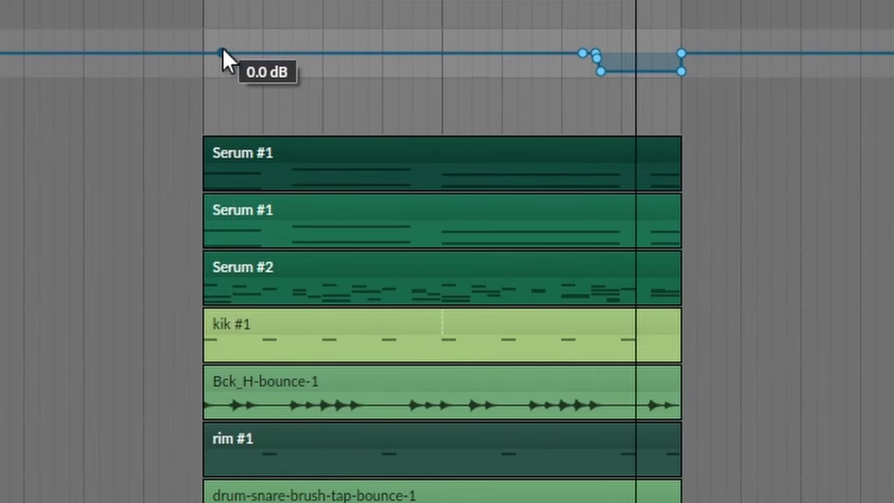
Step: Reshape the gain automation to 0.0 dB from beat 2 until midway through beat 4 of bar 13, and duplicate it onto bar 14
drag(242, 53, 412, 71)
drag(715, 40, 544, 84)
key(Delete)
drag(205, 36, 452, 47)
key(ctrl+d)
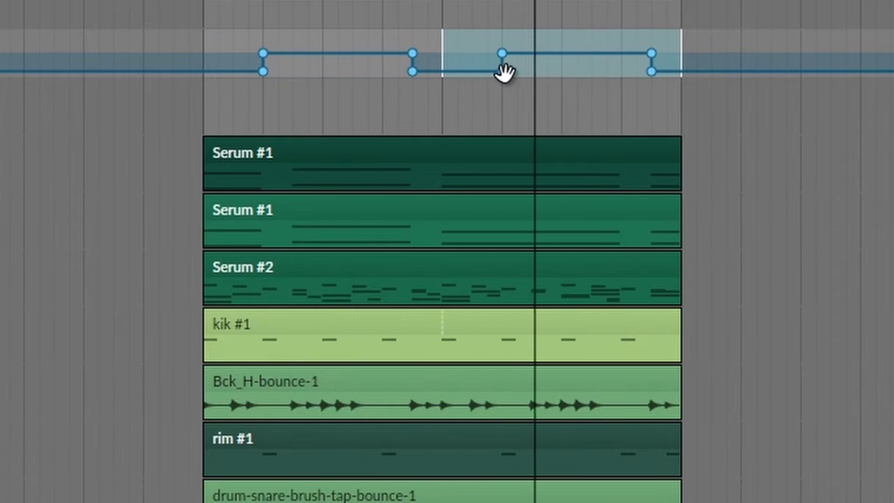
Step: Raise Delay Smooth and Delay Decay in the second plugdata-fx's spectral patch and lower its Delay Amount
click(773, 117)
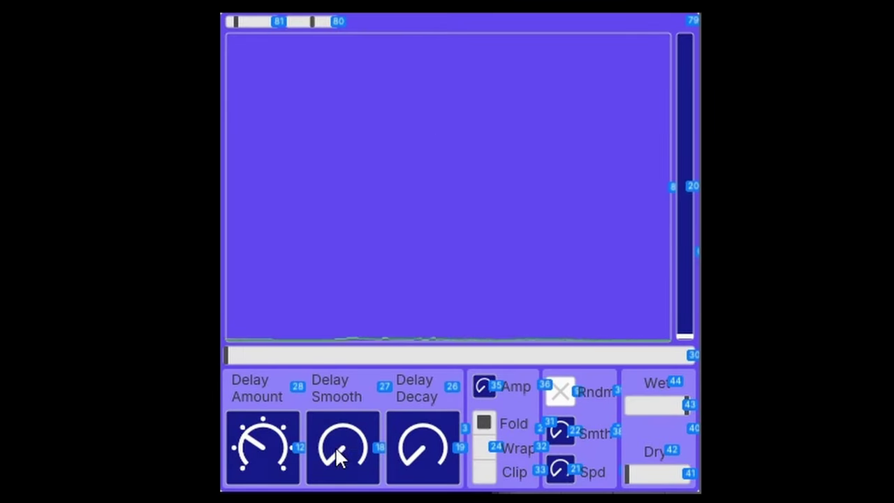
drag(335, 447, 343, 259)
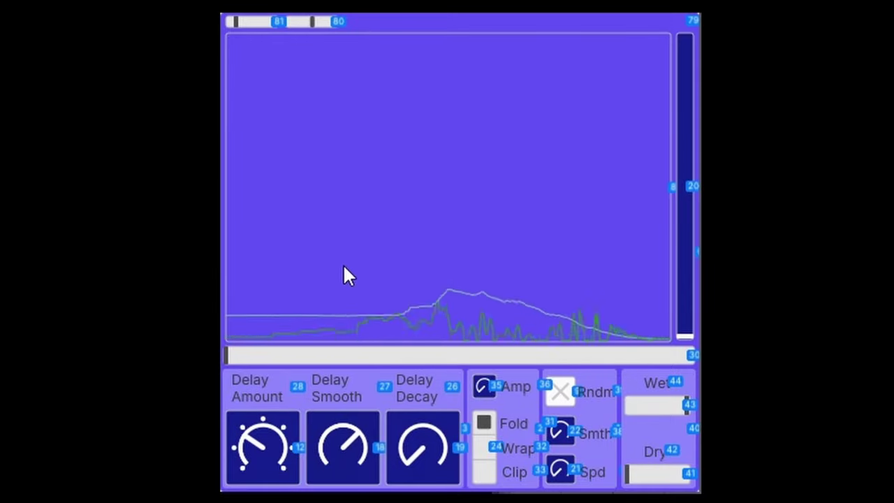
drag(424, 448, 428, 281)
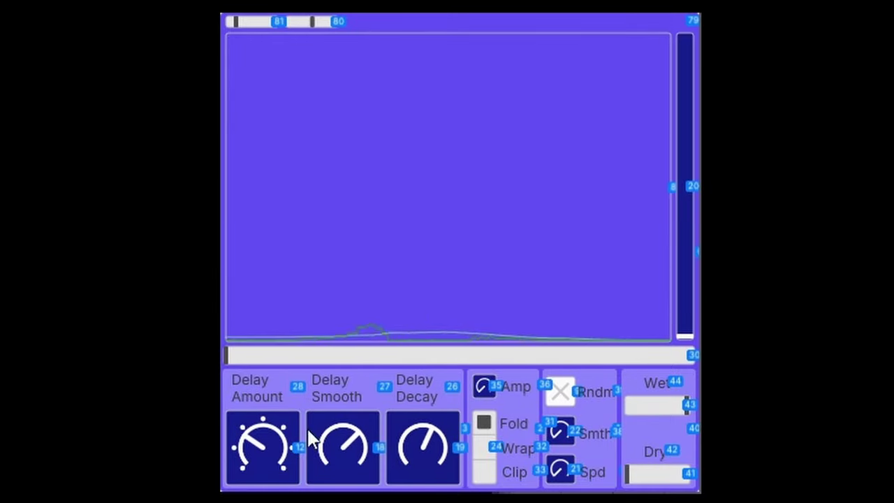
drag(270, 459, 270, 502)
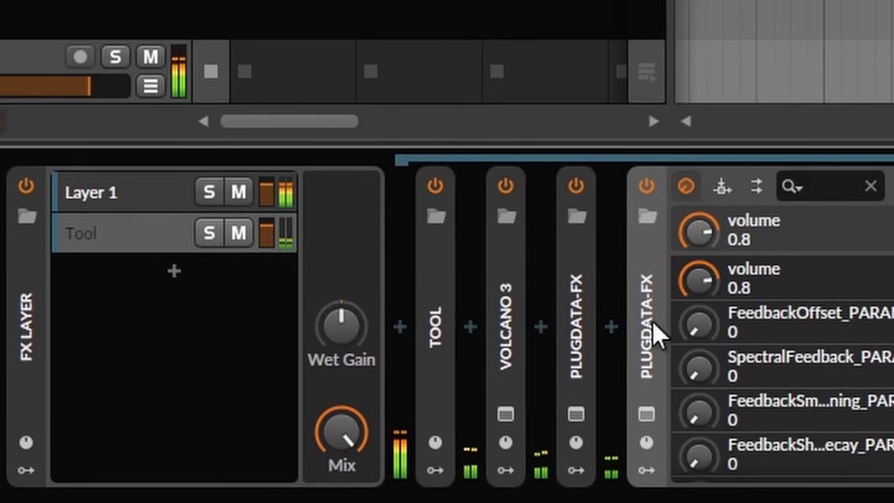
Step: Select the second plugdata-fx device and terminate the unresponsive plug-in sandbox
click(659, 335)
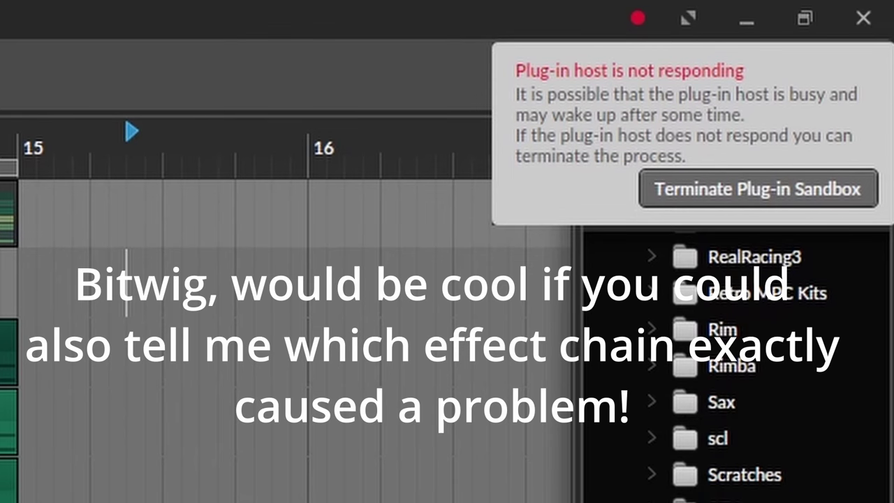
click(687, 180)
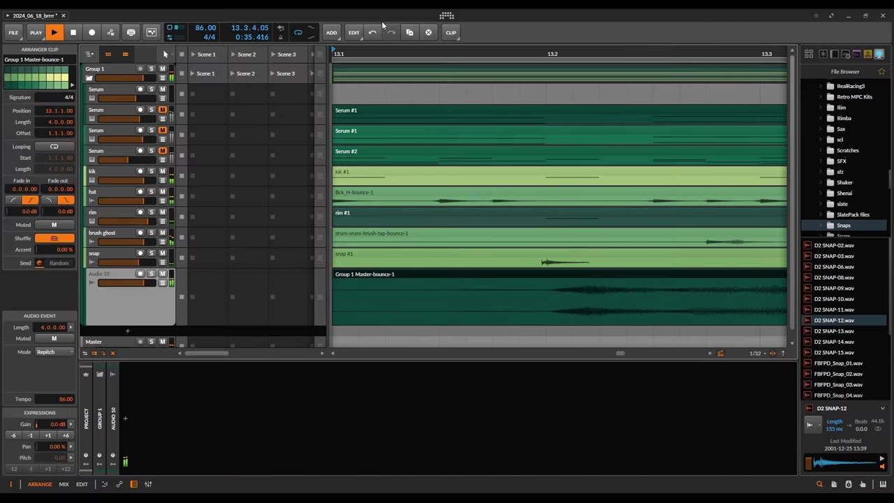
Step: Shift the bounced Group 1 audio clip earlier so its swell starts just before the snap on beat 2
drag(594, 276, 569, 280)
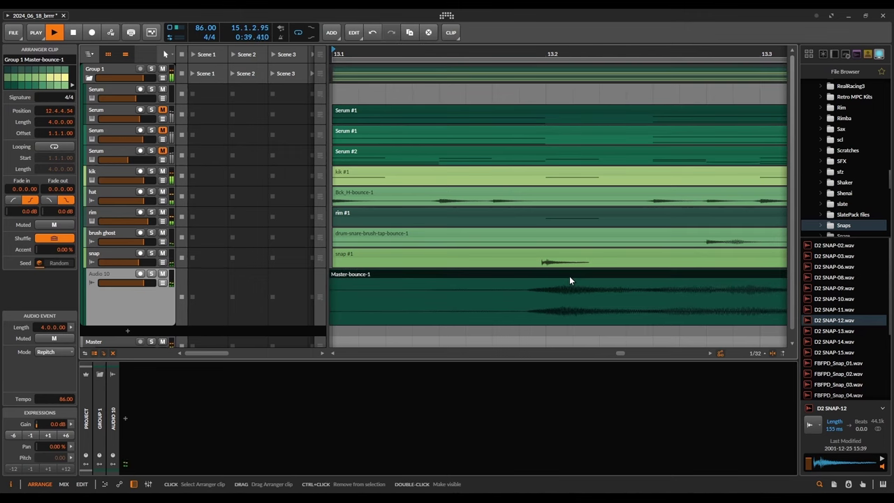
drag(570, 278, 549, 274)
scroll(562, 285, up, 4)
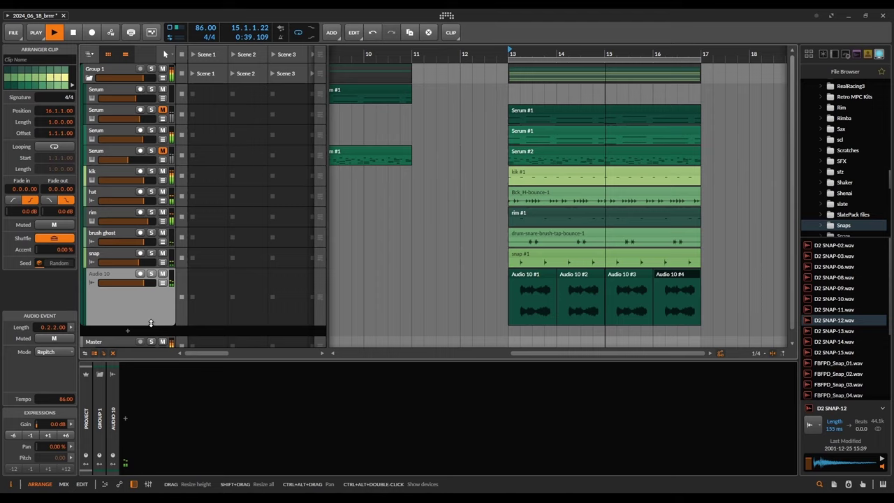
Step: Reduce the Audio 10 track's height and unmute the third Serum track, showing its device chain with the pump kick compressor
drag(149, 324, 150, 288)
click(162, 131)
click(115, 132)
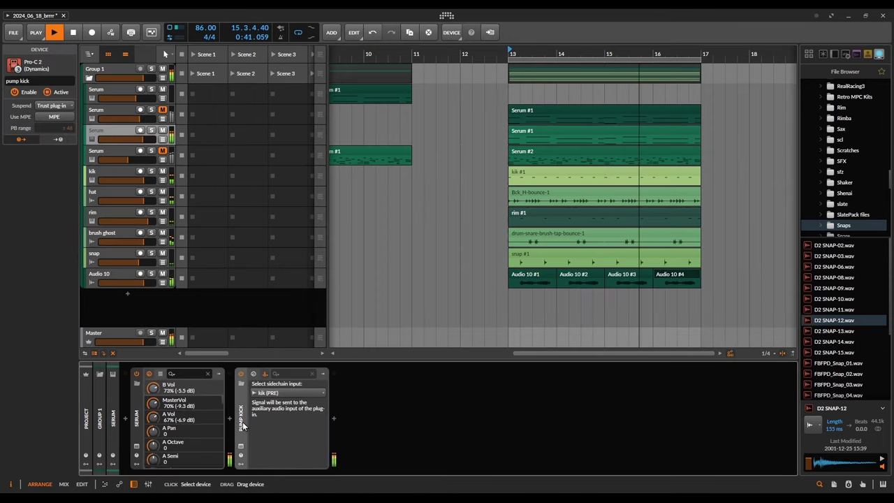
click(112, 275)
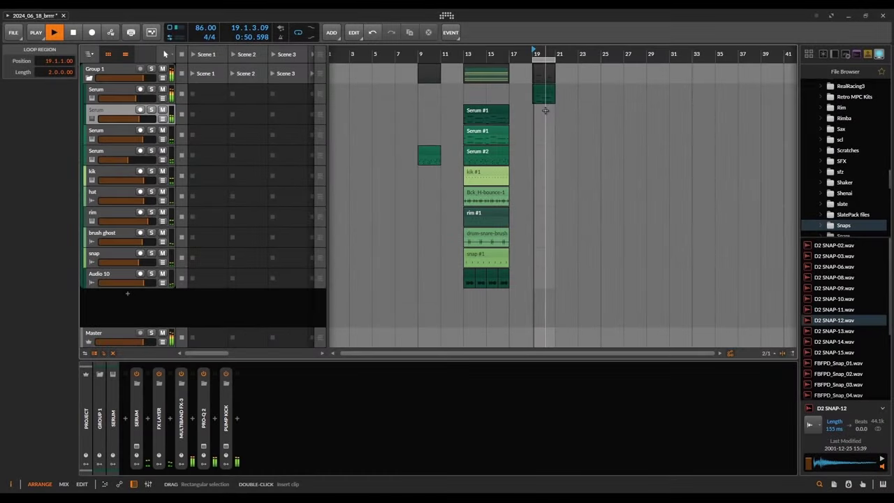
Step: Duplicate the Serum #2 clip and fit the copy between bars 19 and 21
click(479, 153)
key(ctrl+d)
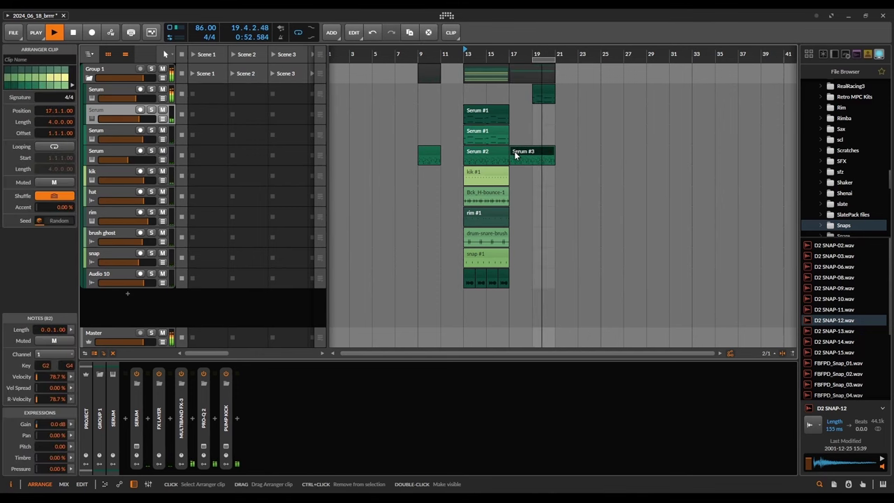
drag(514, 151, 555, 150)
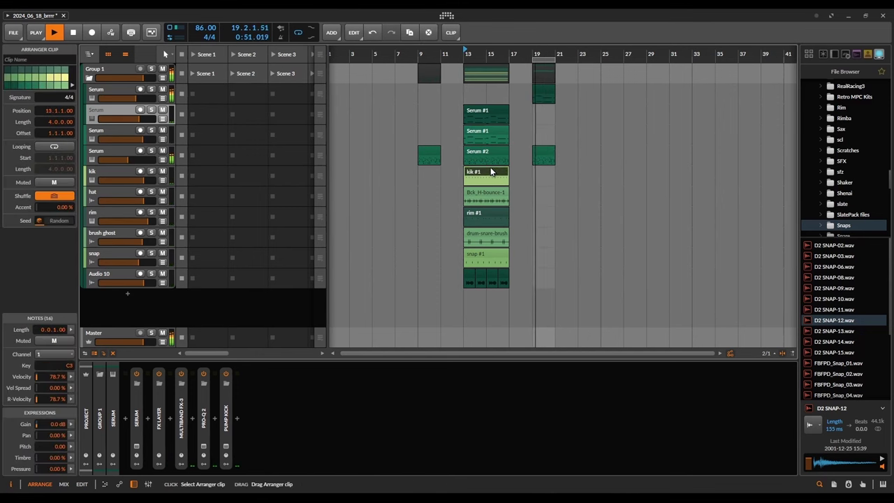
Step: Copy the kik, hat, rim, brush ghost, snap and Audio 10 clips from bar 13 to bar 19
drag(515, 171, 456, 279)
drag(471, 173, 552, 173)
scroll(552, 175, up, 5)
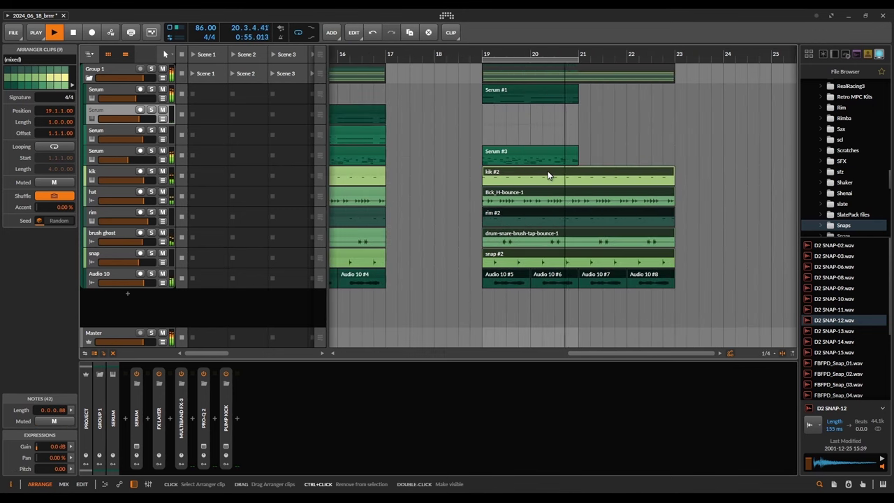
click(550, 174)
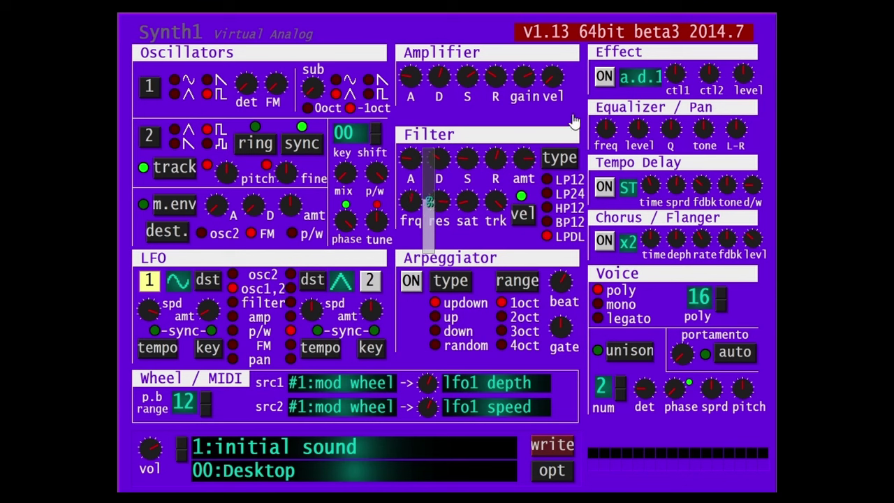
Step: Enable Synth1's effect with the d.d. type, raise its second control and set the first control to 47
click(633, 82)
click(689, 78)
drag(670, 68, 757, 107)
drag(715, 80, 735, 46)
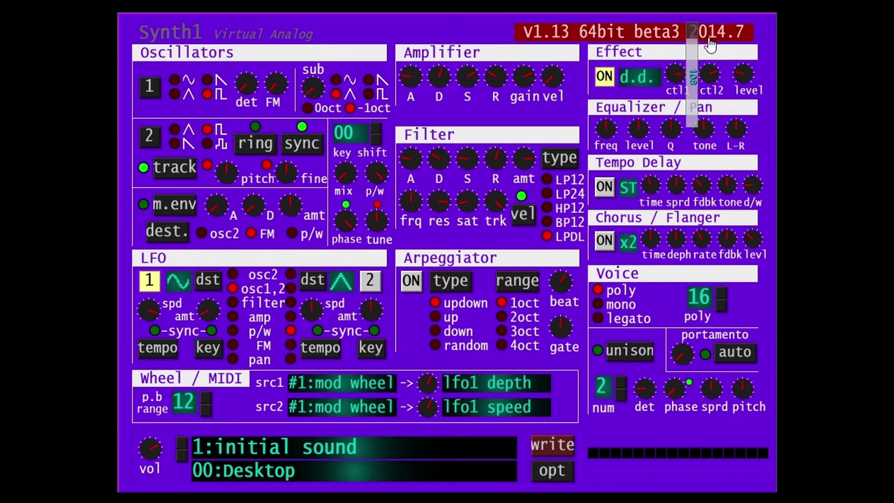
drag(711, 44, 708, 95)
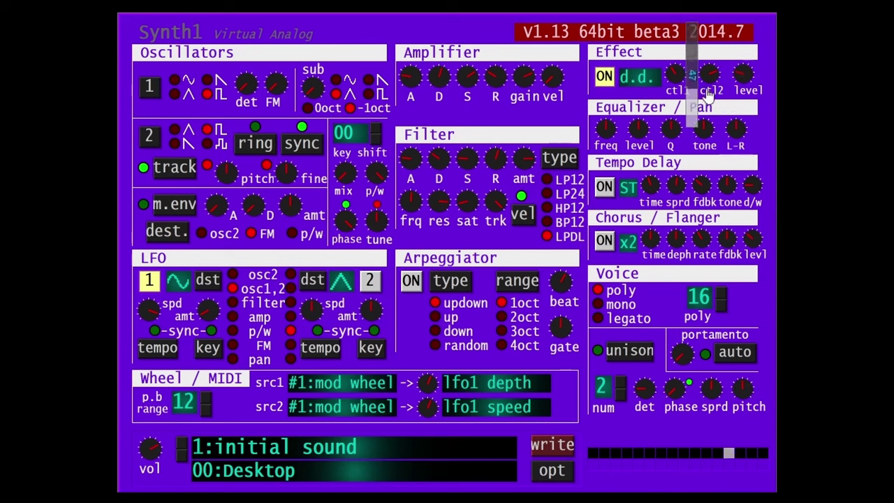
Step: Switch Synth1's effect type to a.d.2 and set its first control to 39
click(638, 79)
click(677, 97)
drag(669, 81, 697, 103)
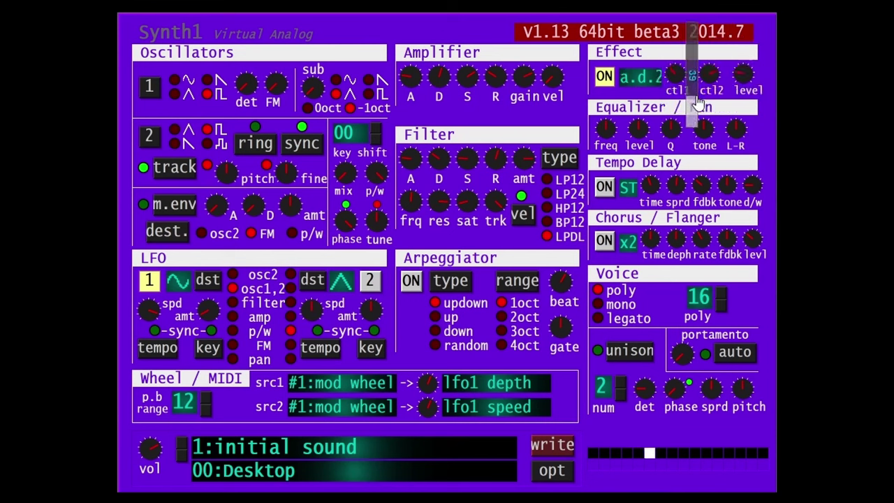
Step: Change Synth1's effect type to a.d.1, raise its first control, and set the level to 13 and the second control to 118
click(639, 79)
click(676, 46)
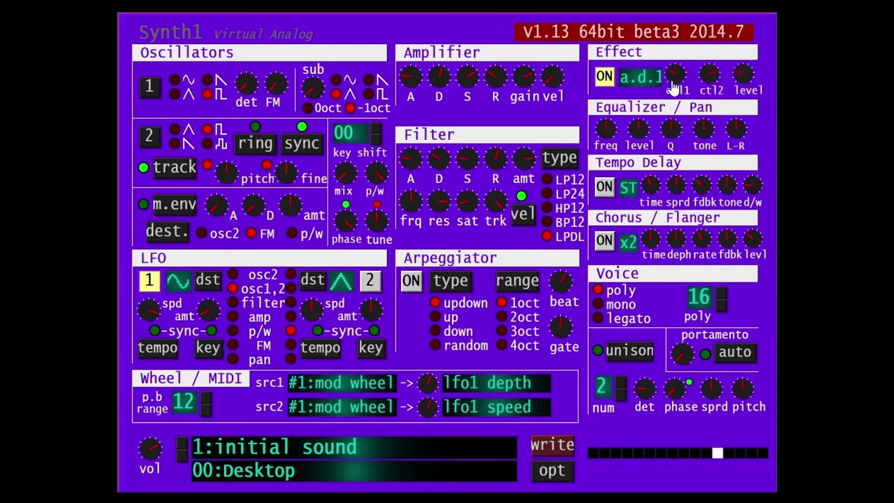
drag(681, 82, 761, 123)
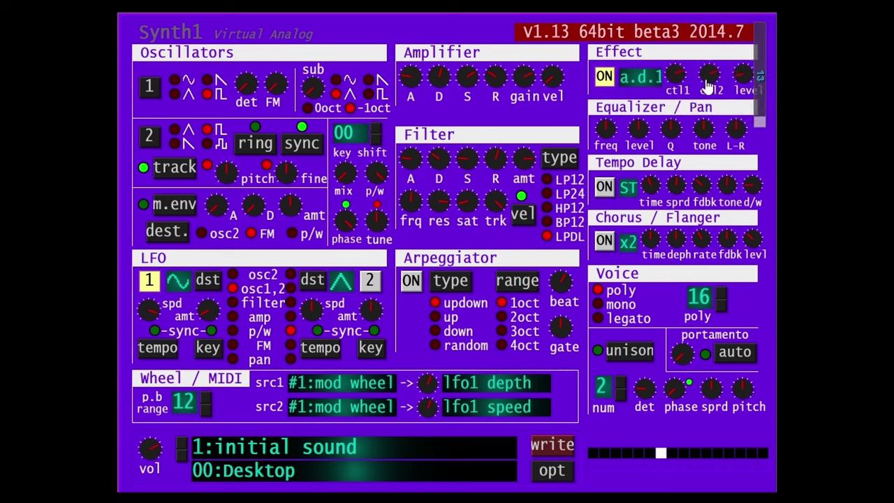
drag(710, 85, 748, 32)
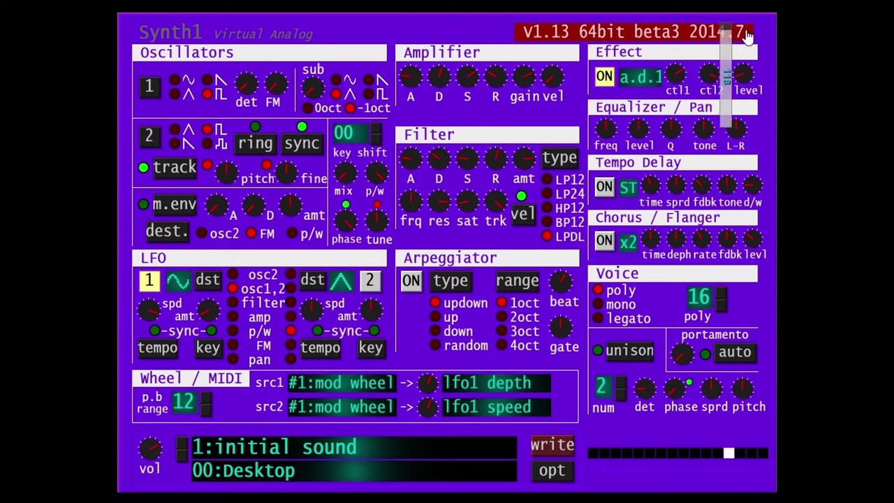
Step: Set Synth1's effect control 1 to 96 and insert plugdata-fx after Synth1 in the device chain
drag(679, 76, 700, 51)
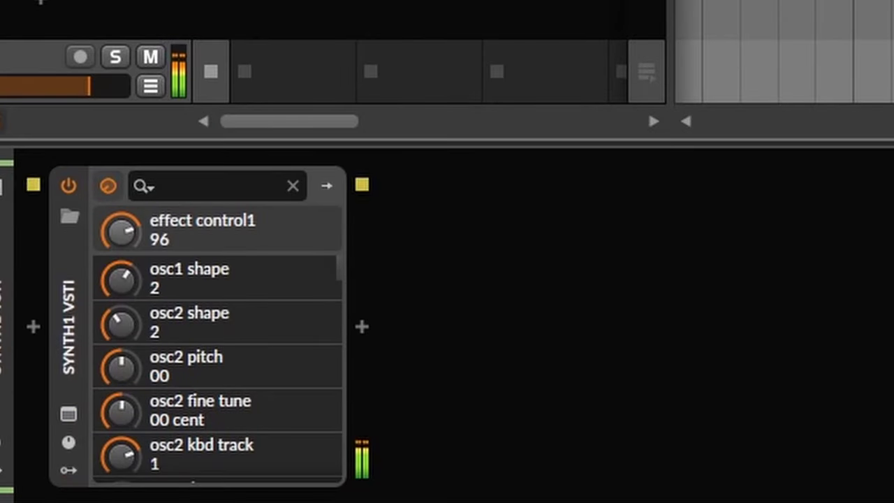
click(69, 300)
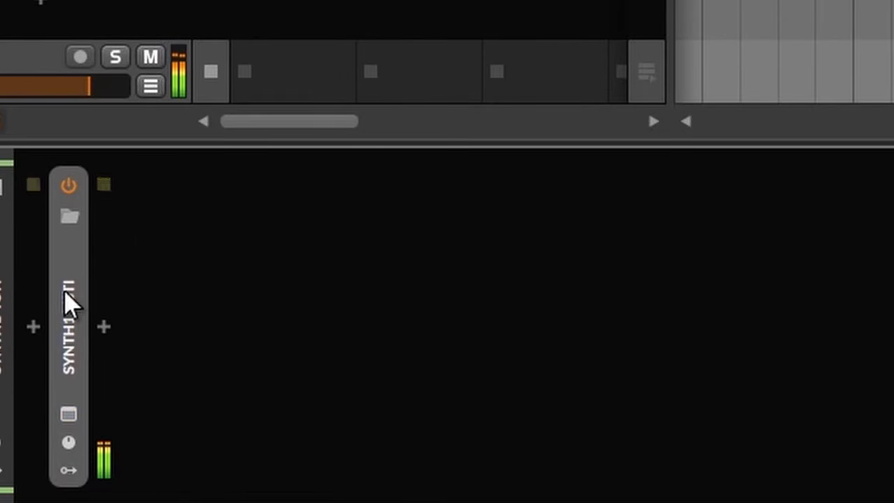
click(105, 326)
text(plug)
key(Down)
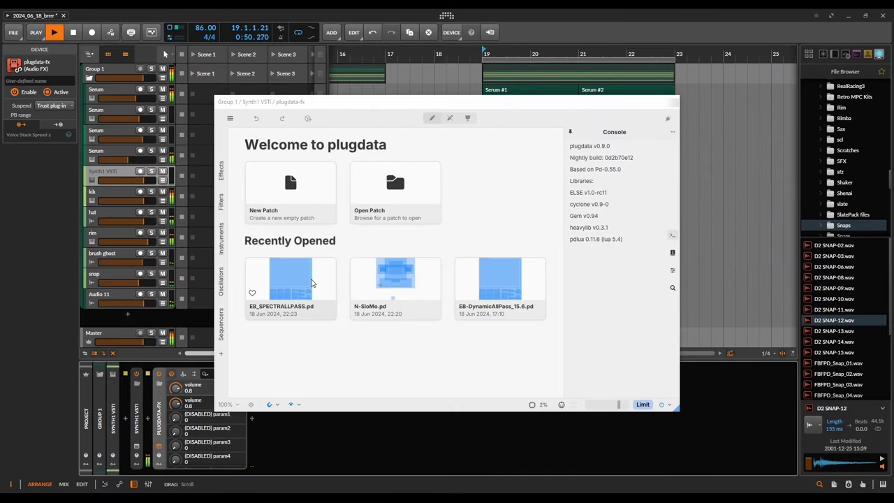
Step: Load the EB_SPECTRALLPASS.pd patch in plugdata, raise Delay Amount slightly and turn Delay Smooth past halfway
click(312, 283)
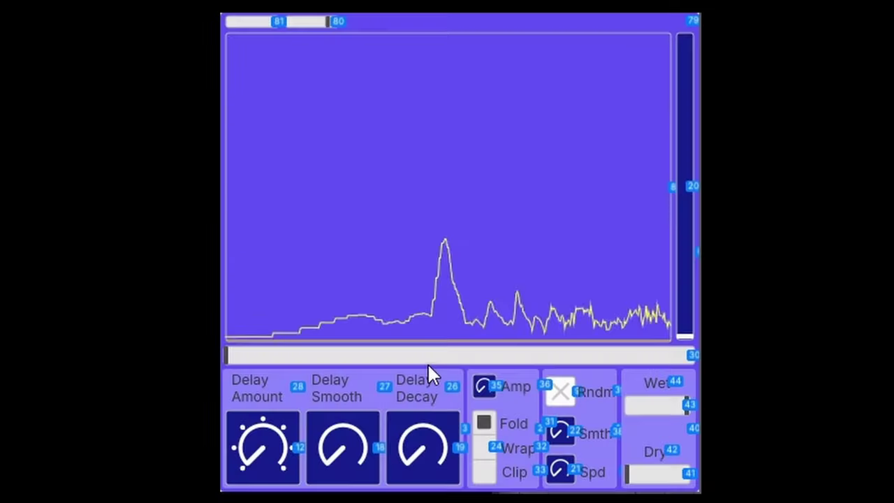
drag(259, 425, 266, 365)
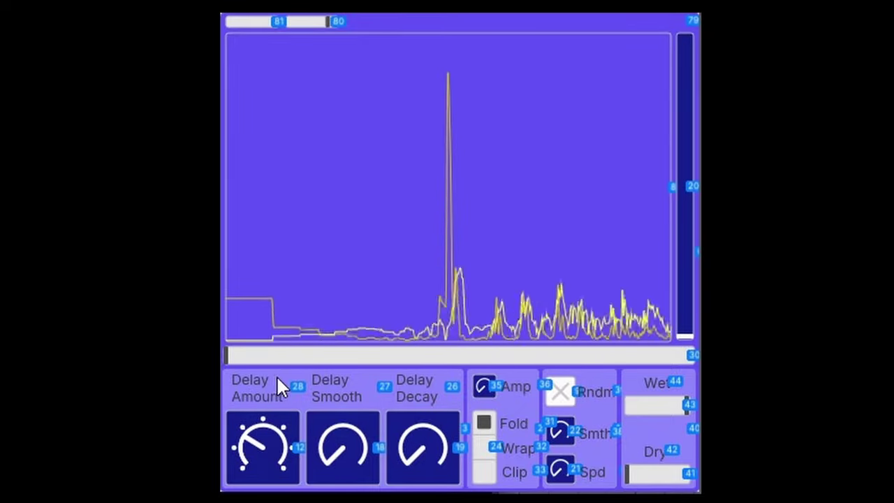
drag(341, 424, 354, 255)
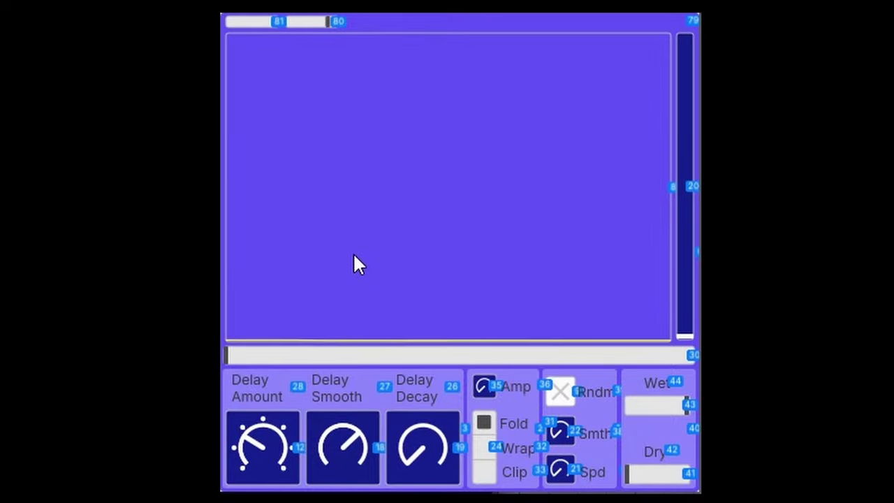
drag(264, 451, 267, 476)
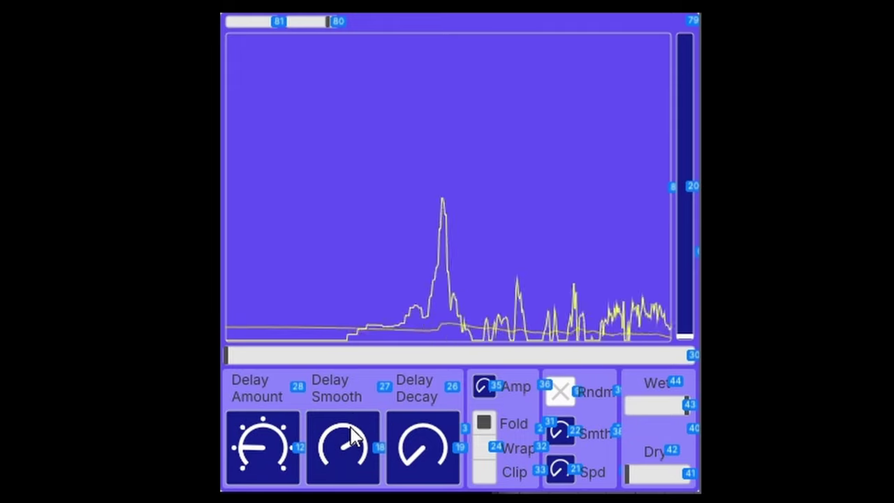
drag(352, 427, 352, 436)
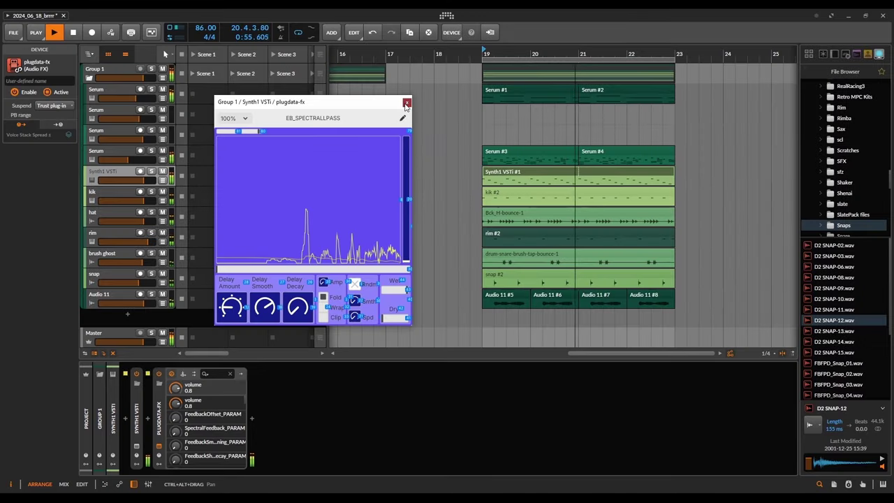
click(407, 103)
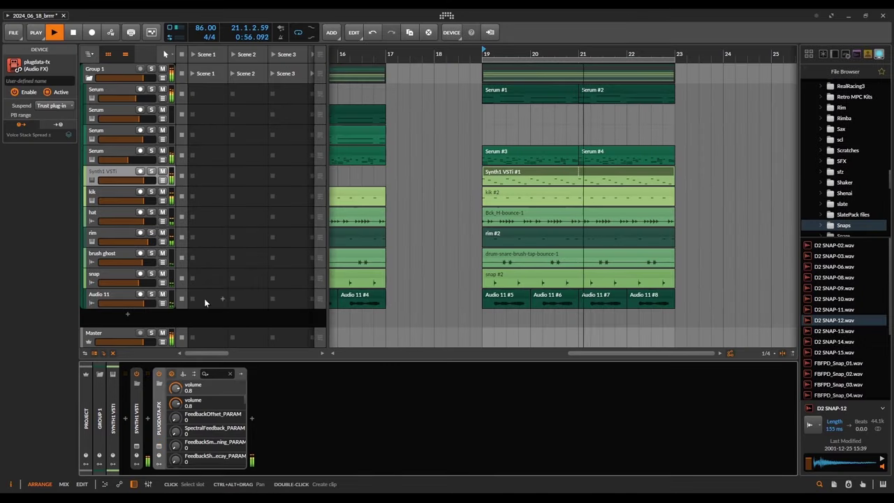
Step: Compare the Synth1 sound with plugdata-fx bypassed and enabled, and solo the Synth1 track
click(160, 377)
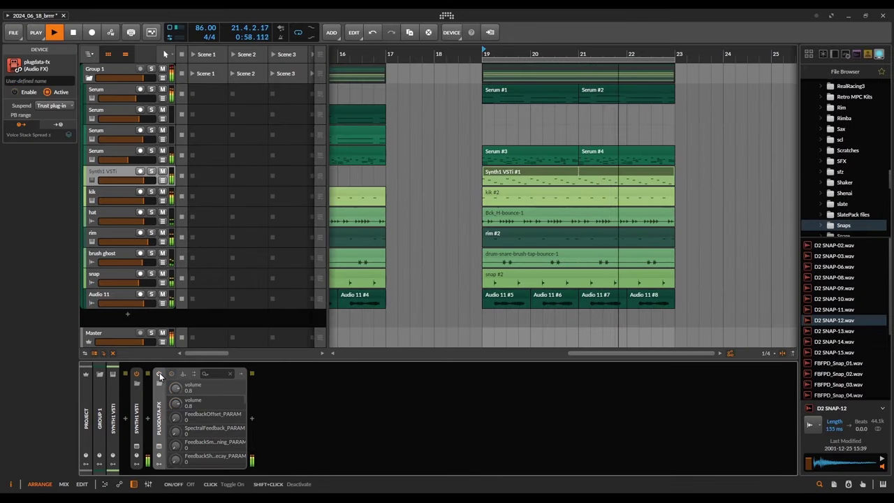
click(160, 376)
key(s)
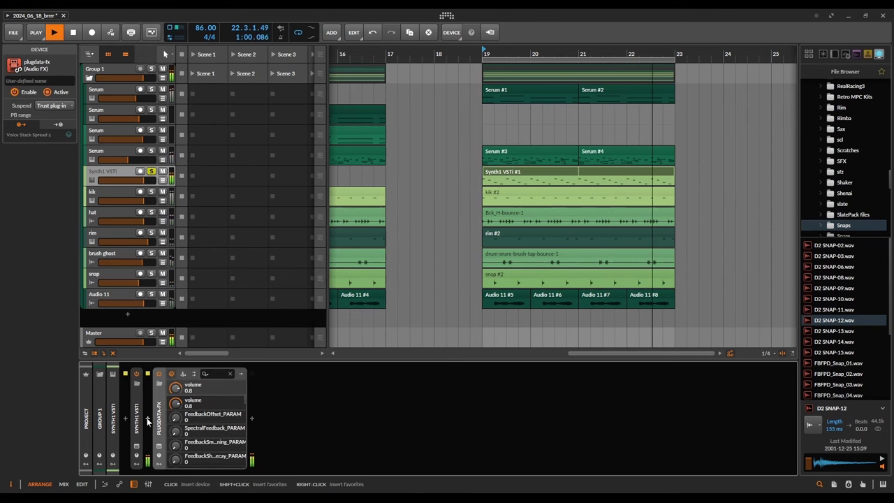
Step: Insert a FabFilter Pro-C 2 compressor on the Synth1 track
click(148, 420)
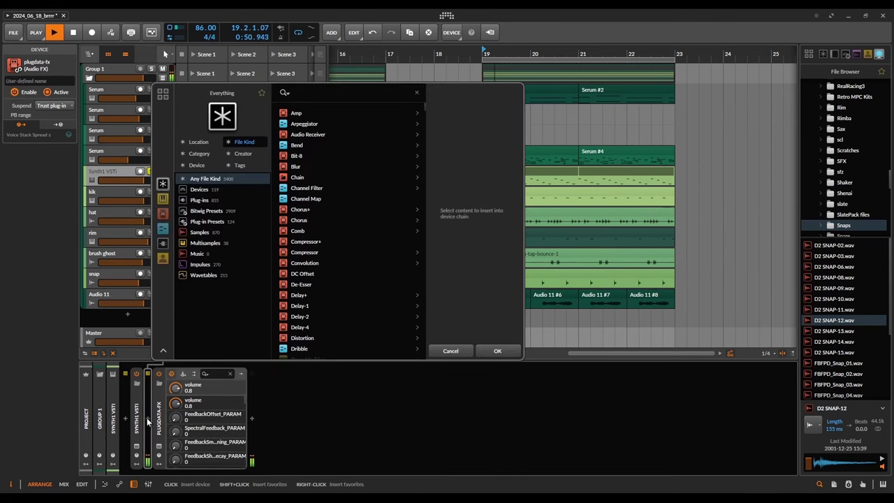
text(pro-c)
key(Down)
key(Return)
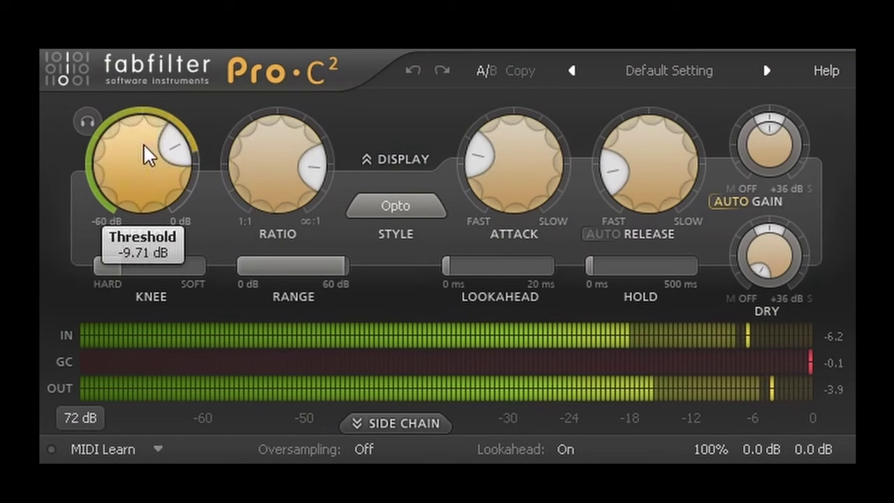
Step: Lower Pro-C 2's threshold to about -25 dB, set the ratio to 10.03:1, shorten the attack and slightly shorten the release
drag(146, 156, 153, 249)
drag(279, 175, 264, 146)
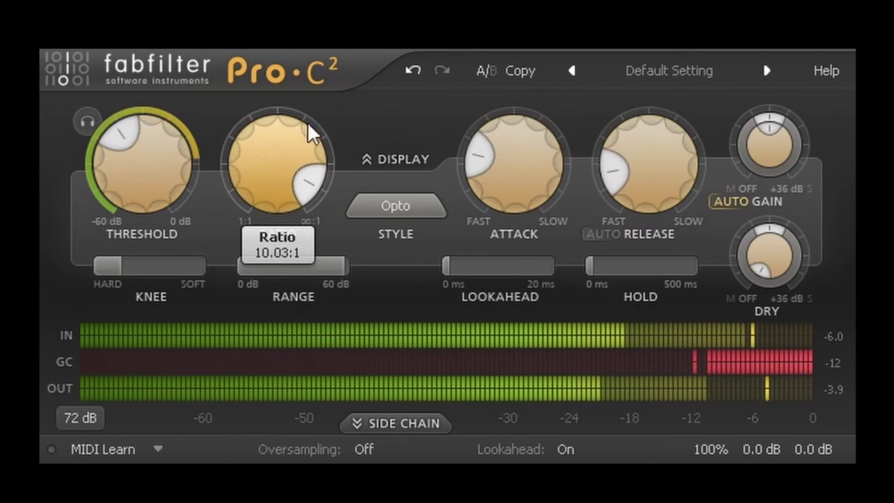
drag(515, 149, 529, 180)
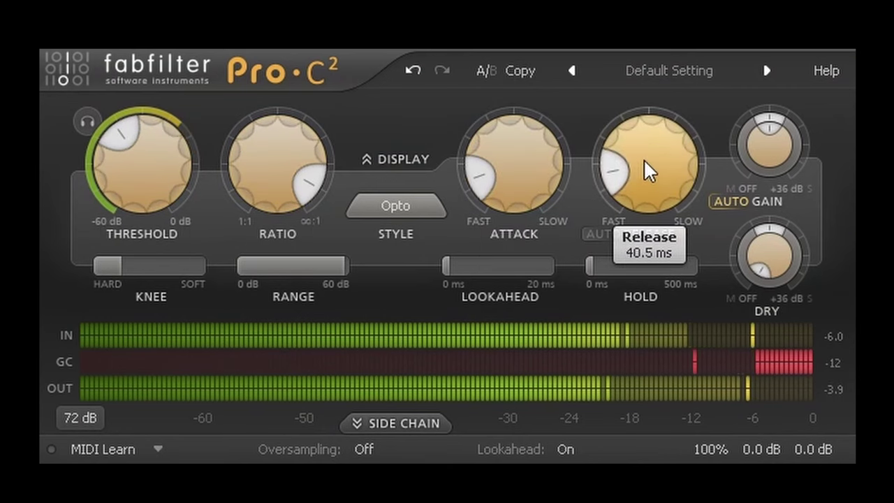
drag(645, 170, 649, 175)
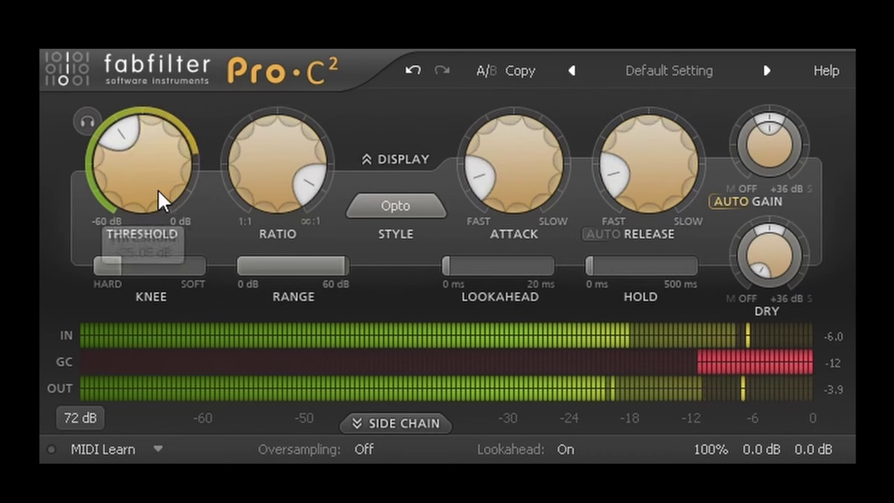
Step: Set Pro-C 2's knee to 0 dB, threshold to -26.03 dB and oversampling to 2x, and close its window
drag(124, 261, 102, 262)
drag(132, 174, 132, 189)
scroll(371, 450, up, 1)
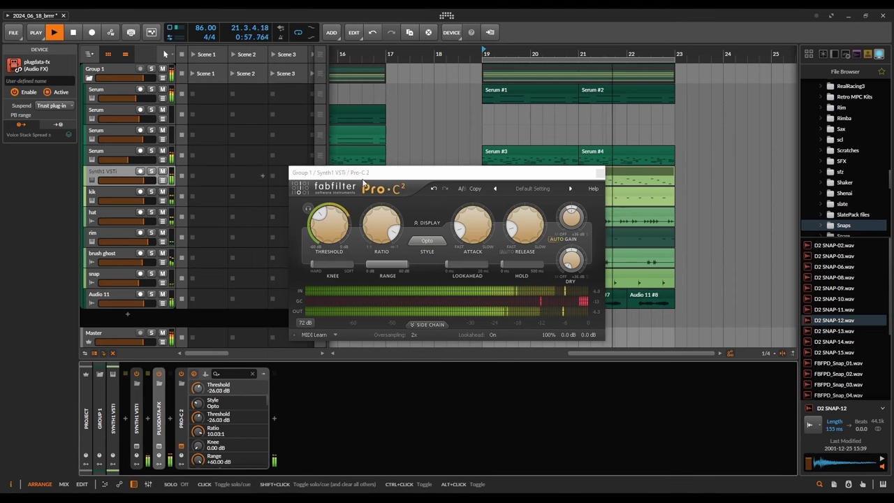
click(600, 173)
Step: Collapse the Pro-C 2 device and slightly lower the Synth1 track's volume
click(184, 420)
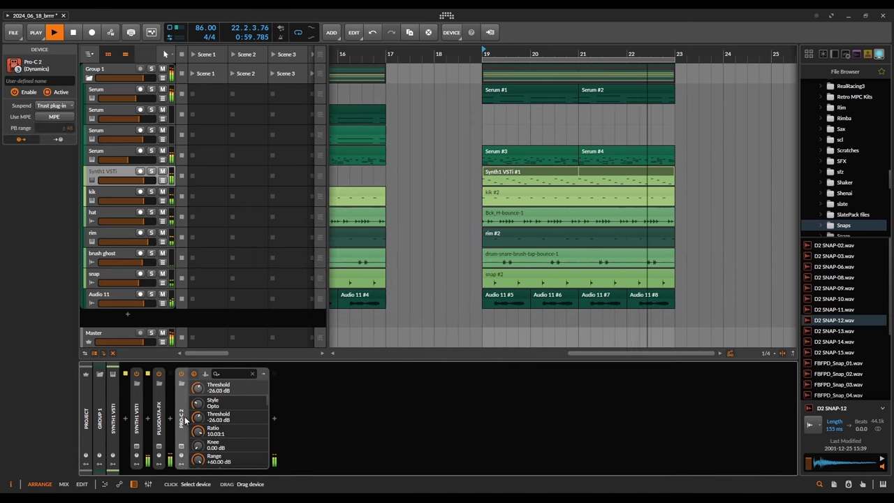
double_click(185, 421)
drag(143, 181, 141, 181)
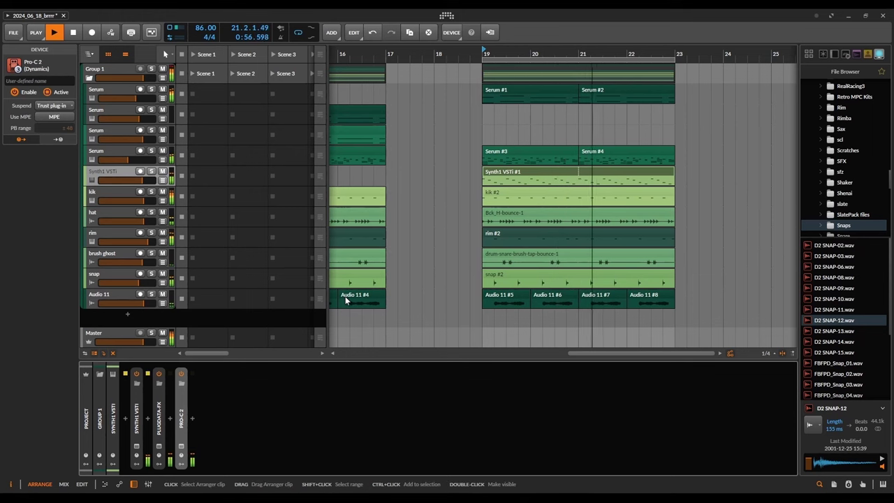
scroll(606, 220, down, 4)
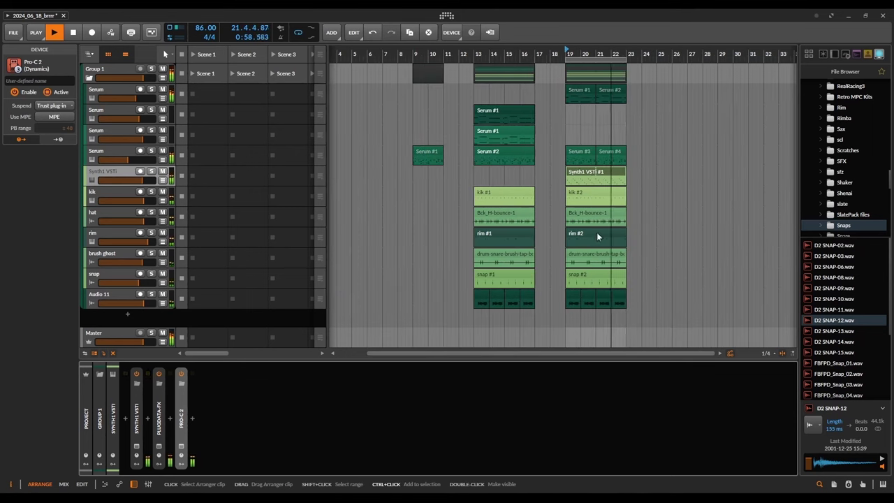